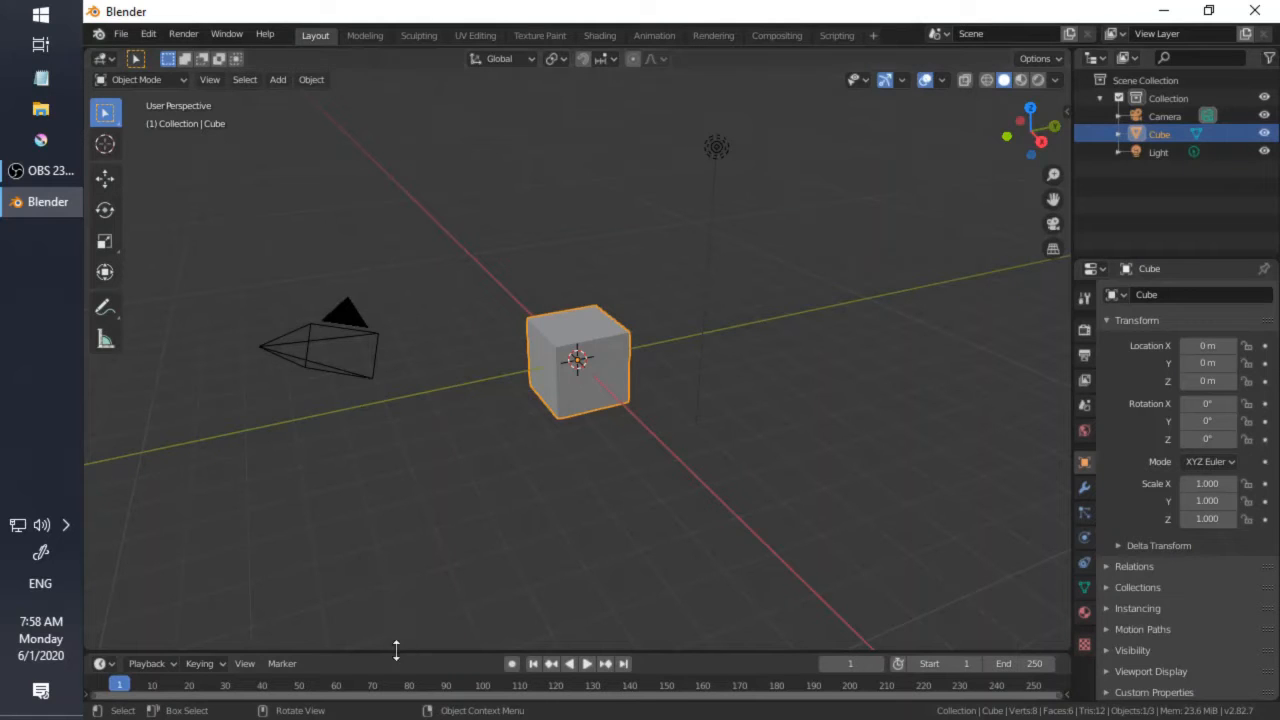
Step: Close the timeline area, then recreate it by splitting the 3D viewport horizontally and setting the lower area's editor type to Timeline
{"action": "left_click_drag", "start_coordinate": [396, 650], "coordinate": [395, 492]}
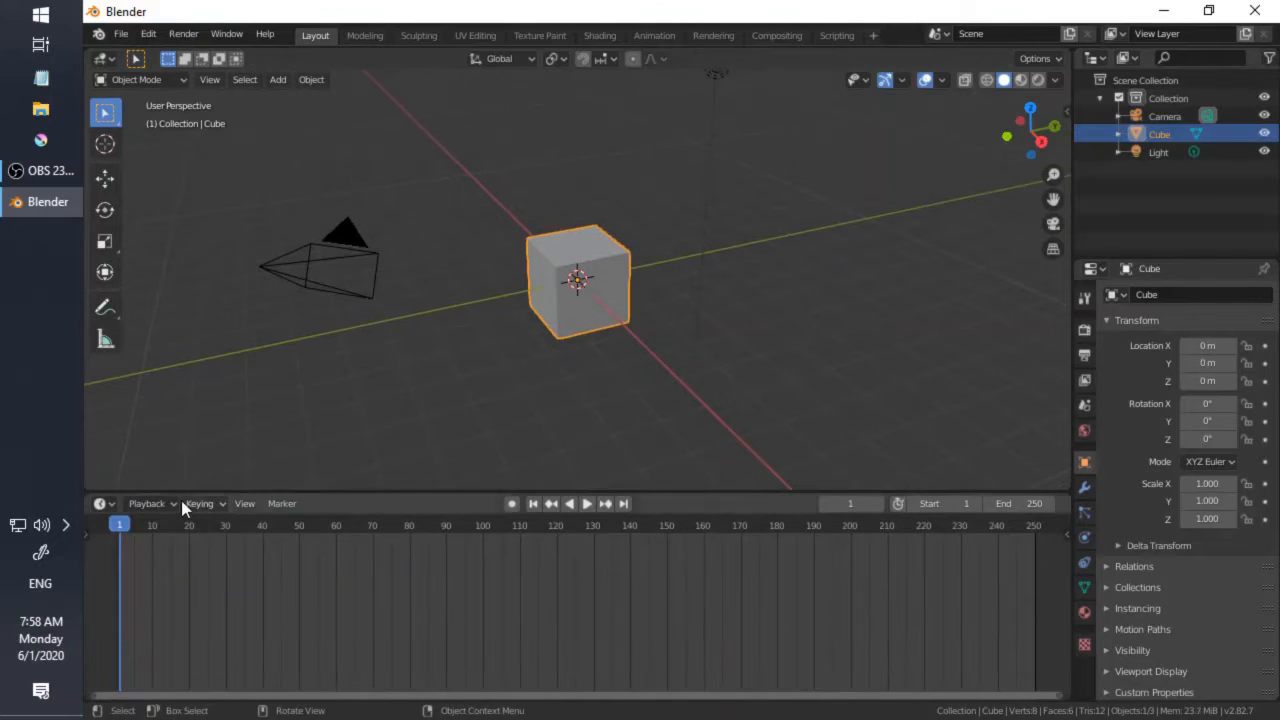
{"action": "left_click_drag", "start_coordinate": [88, 487], "coordinate": [110, 520]}
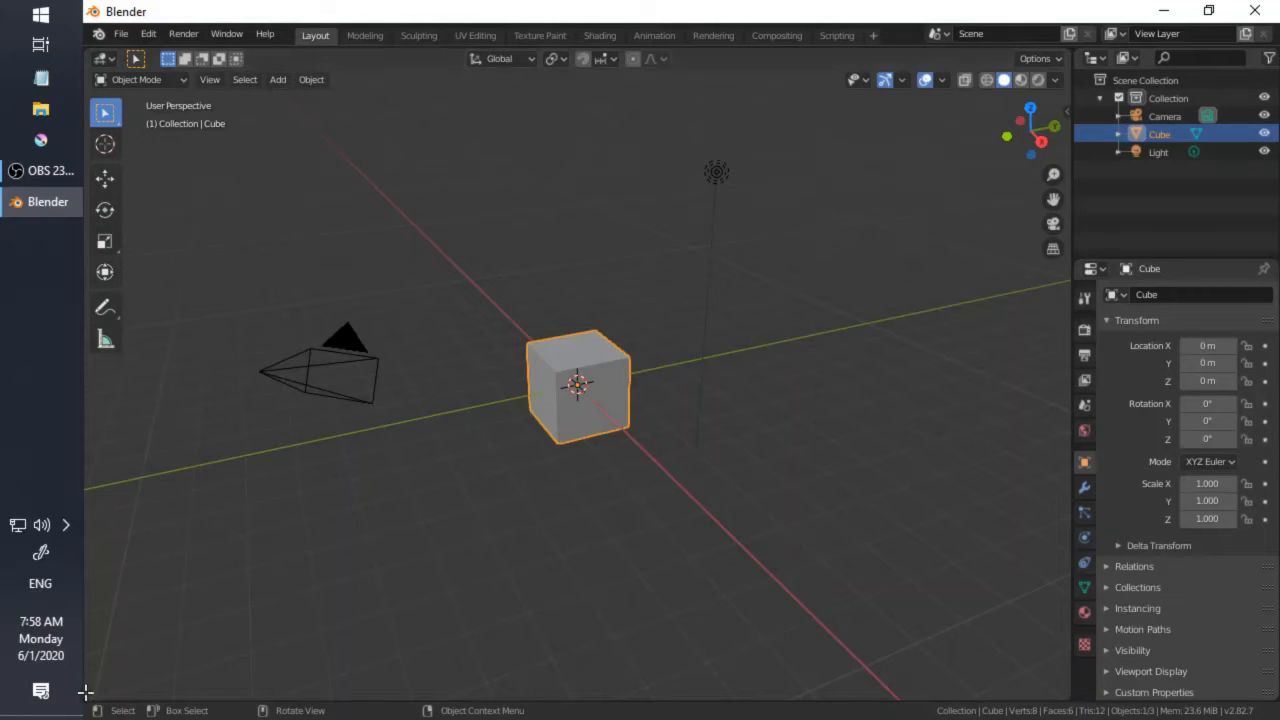
{"action": "left_click_drag", "start_coordinate": [86, 693], "coordinate": [103, 478]}
{"action": "left_click", "coordinate": [103, 487]}
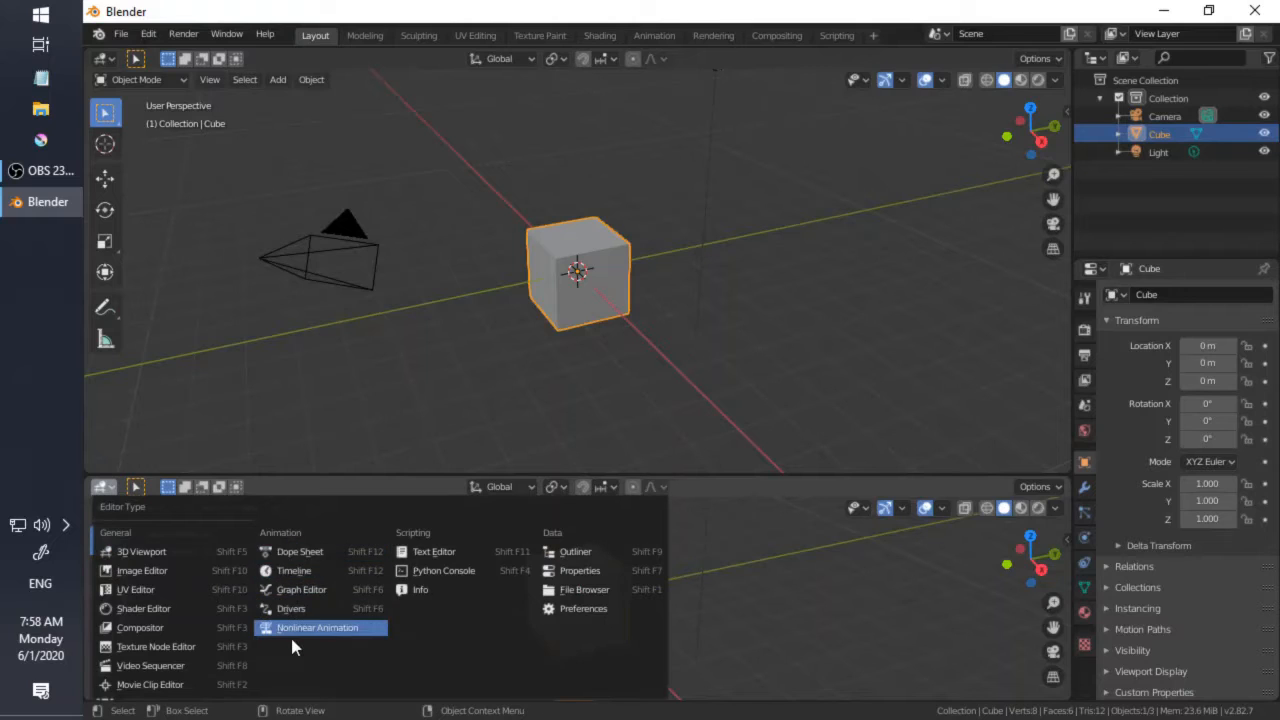
{"action": "left_click", "coordinate": [288, 567]}
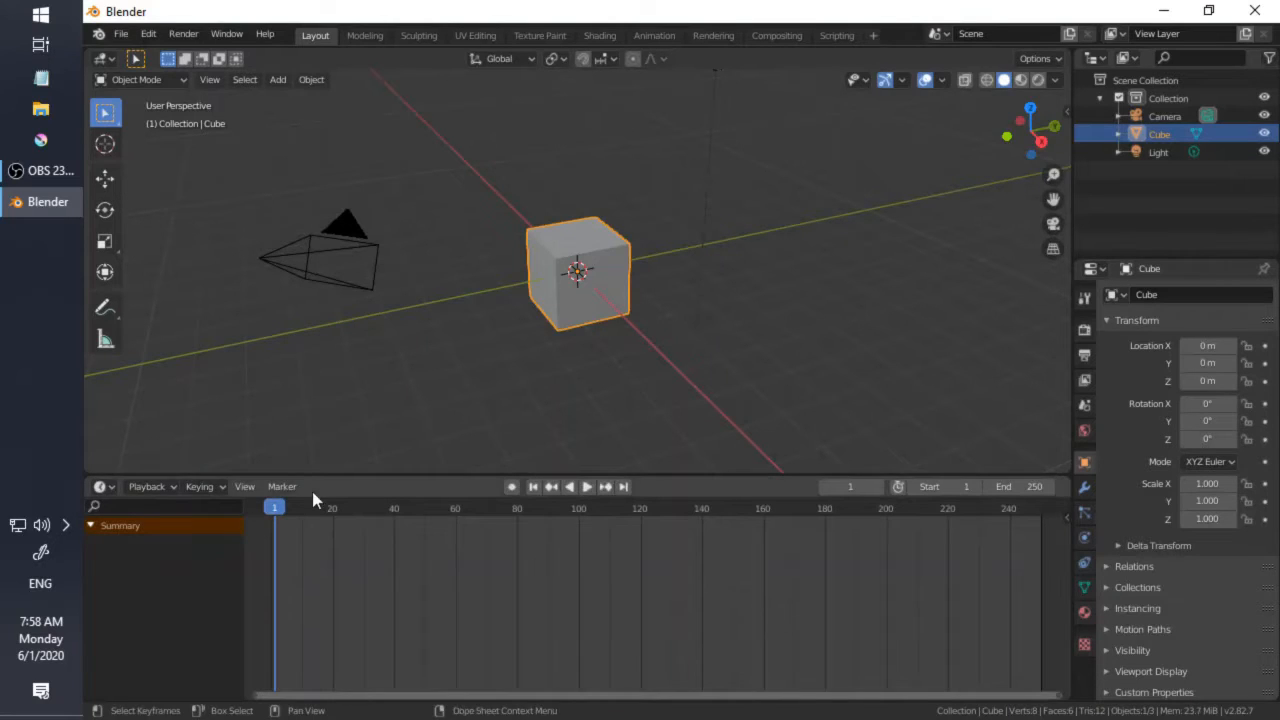
Step: Shrink the timeline area's height and collapse its channel list so only the frame range shows
{"action": "left_click_drag", "start_coordinate": [320, 476], "coordinate": [305, 560]}
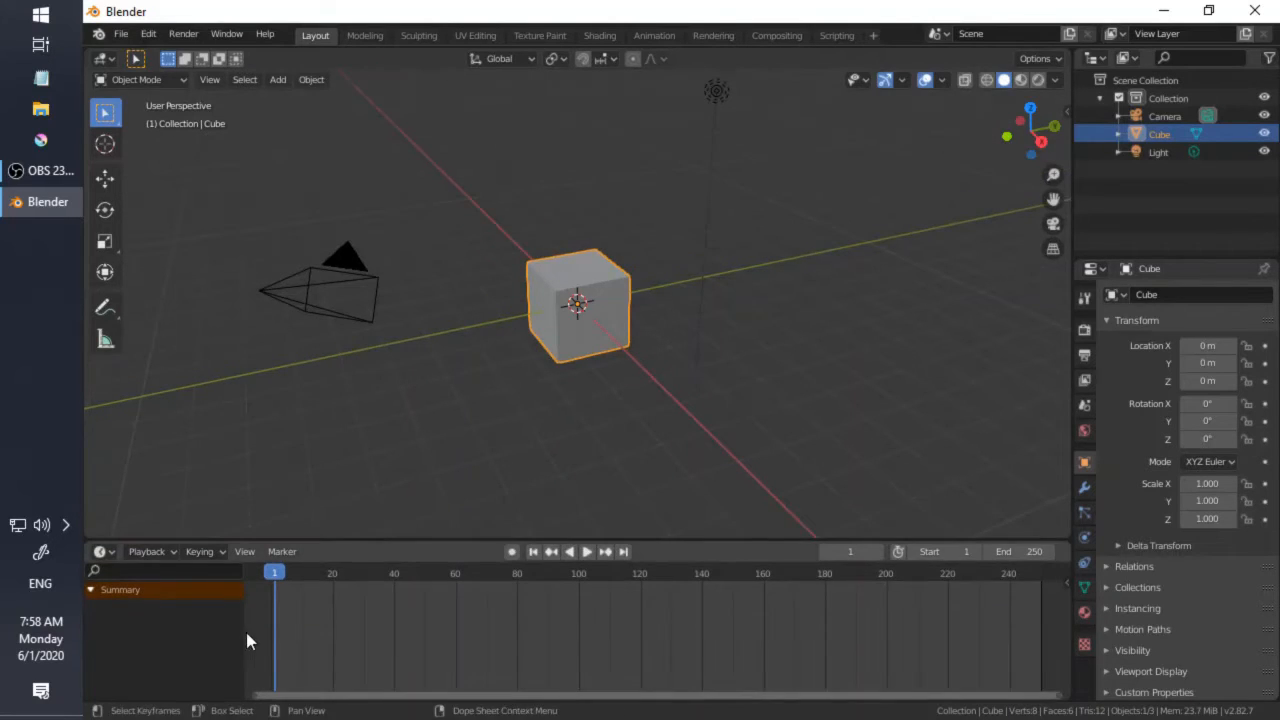
{"action": "left_click_drag", "start_coordinate": [242, 635], "coordinate": [45, 638]}
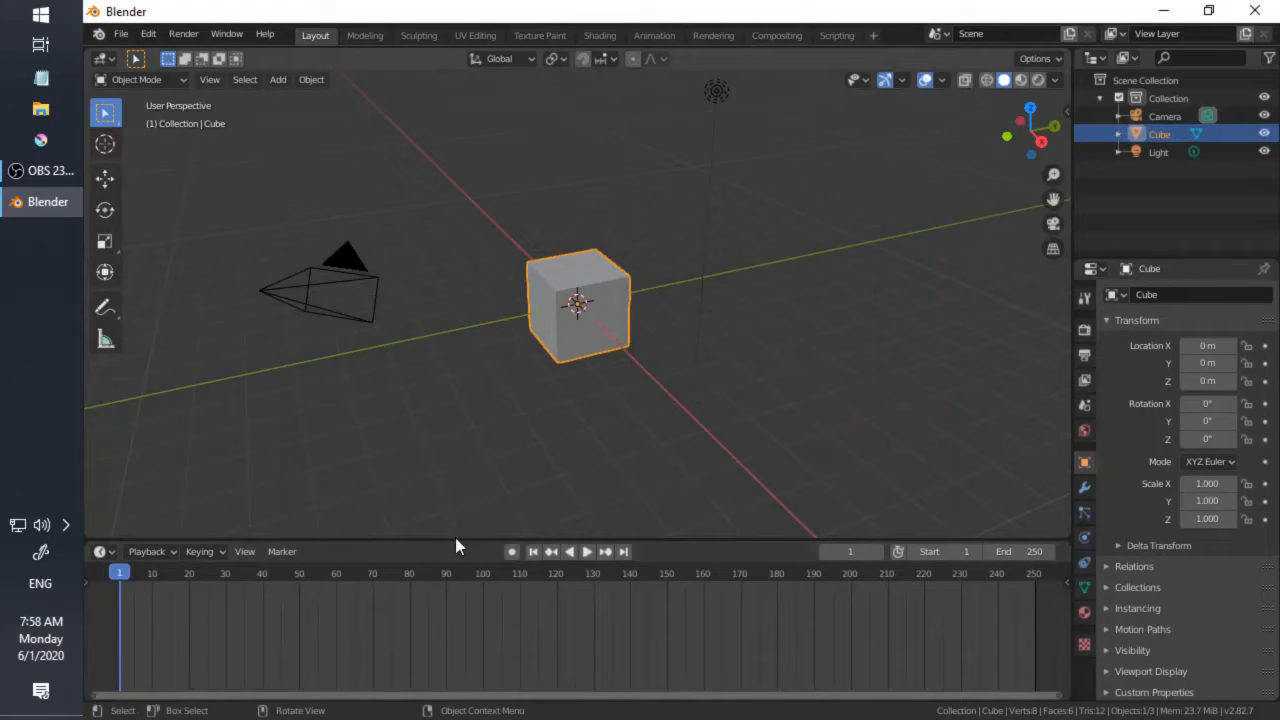
{"action": "mouse_move", "coordinate": [455, 540]}
{"action": "left_mouse_down"}
{"action": "mouse_move", "coordinate": [451, 594]}
{"action": "mouse_move", "coordinate": [461, 559]}
{"action": "left_mouse_up"}
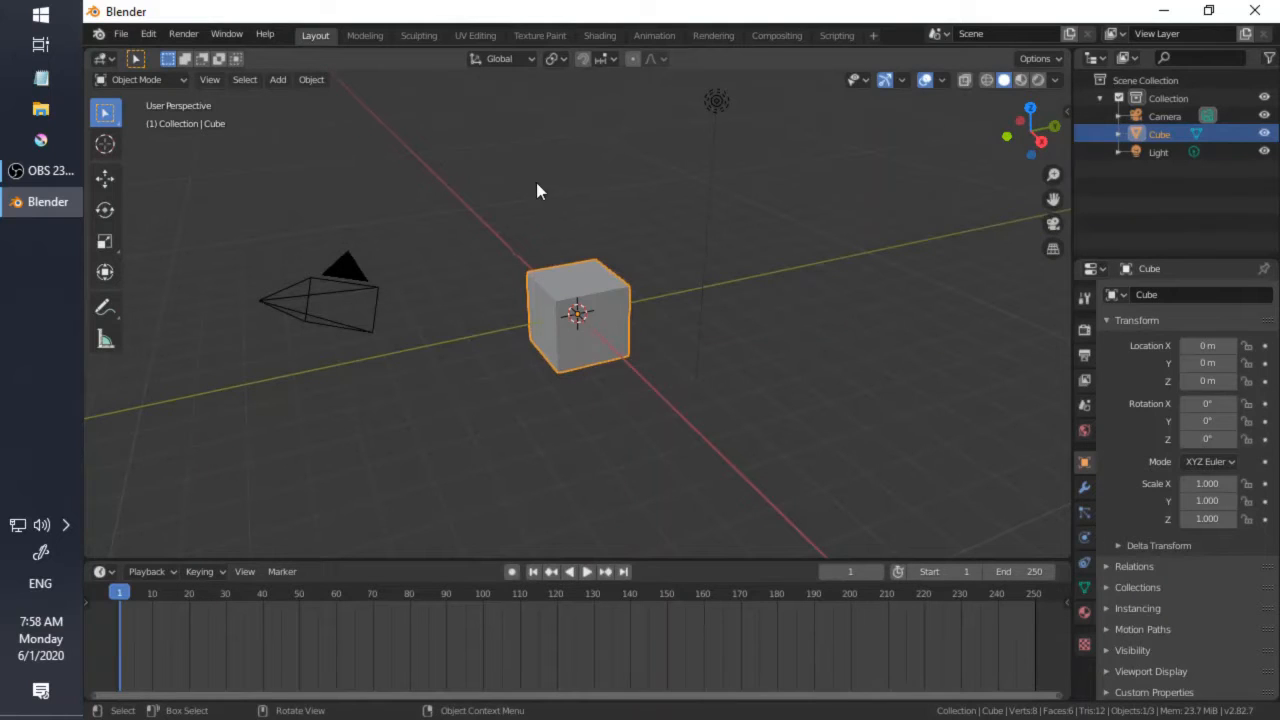
Step: Scrub the timeline out to frame 250 and back, then return to the first frame
{"action": "left_click_drag", "start_coordinate": [231, 595], "coordinate": [828, 590]}
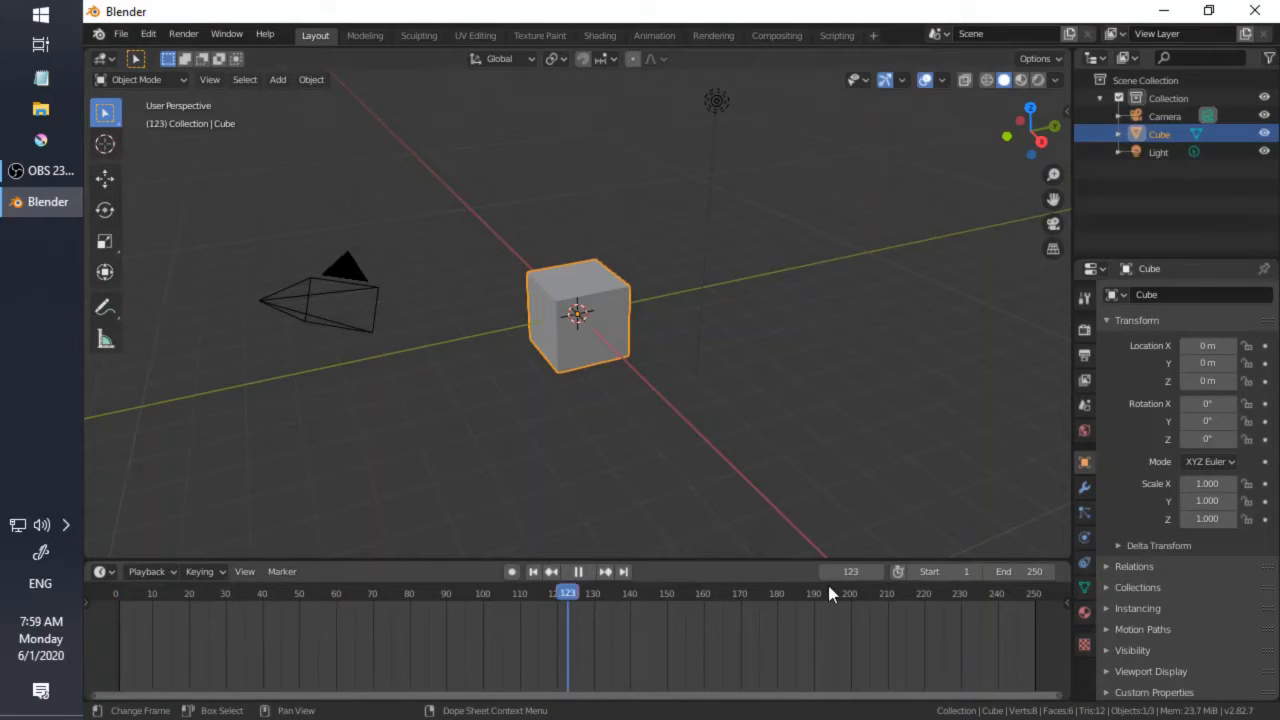
{"action": "left_click", "coordinate": [1034, 592]}
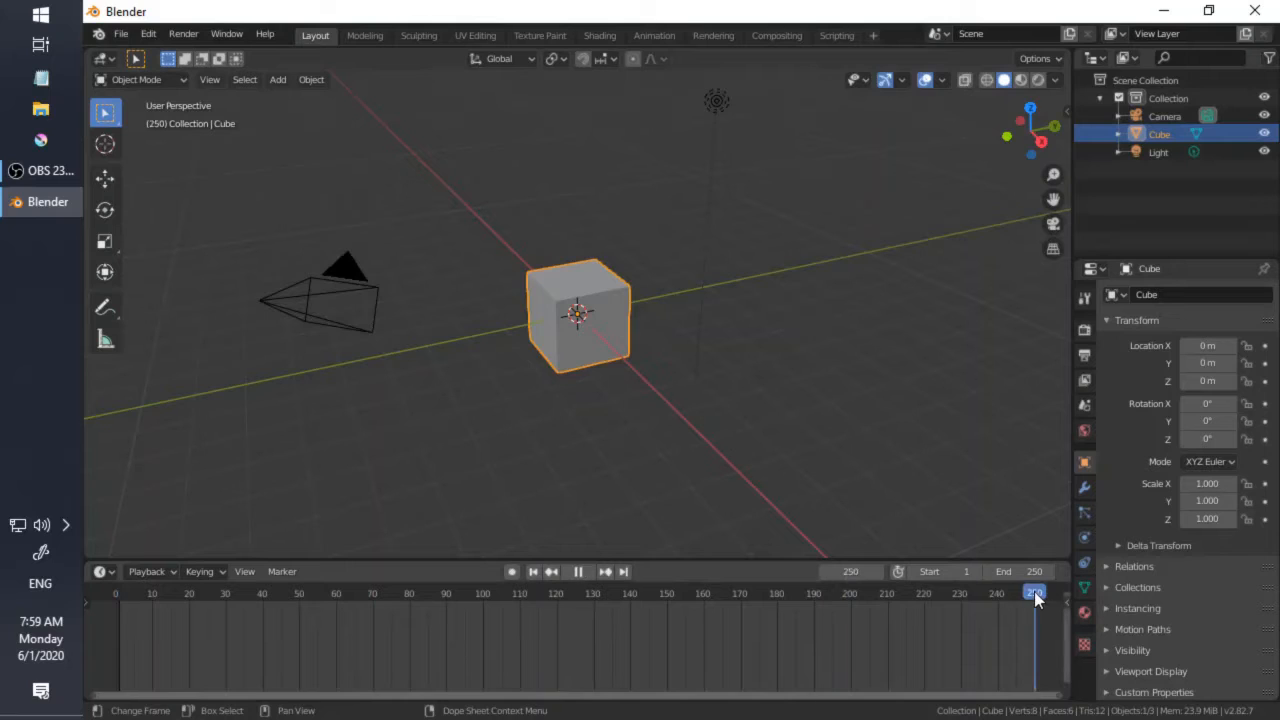
{"action": "left_click_drag", "start_coordinate": [1034, 591], "coordinate": [567, 582]}
{"action": "left_click", "coordinate": [534, 573]}
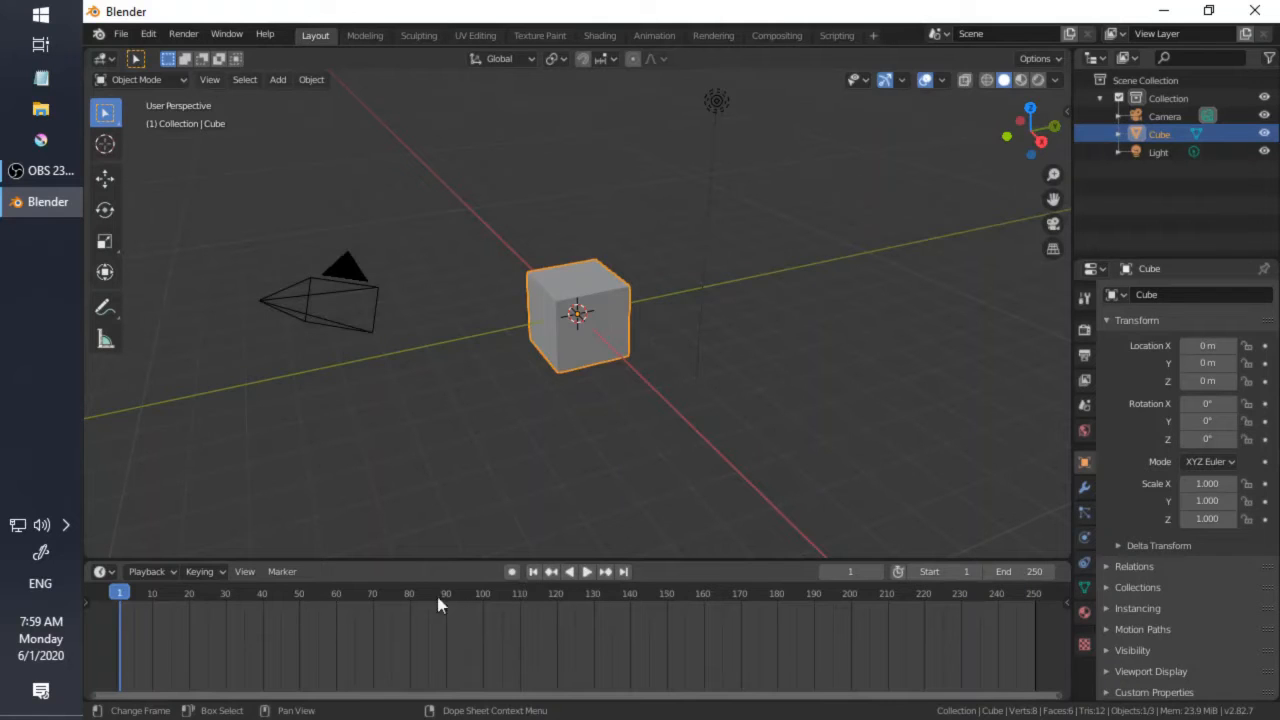
Step: Show the scene's output properties with the frame rate and place the playhead at frame 24
{"action": "left_click", "coordinate": [1080, 355]}
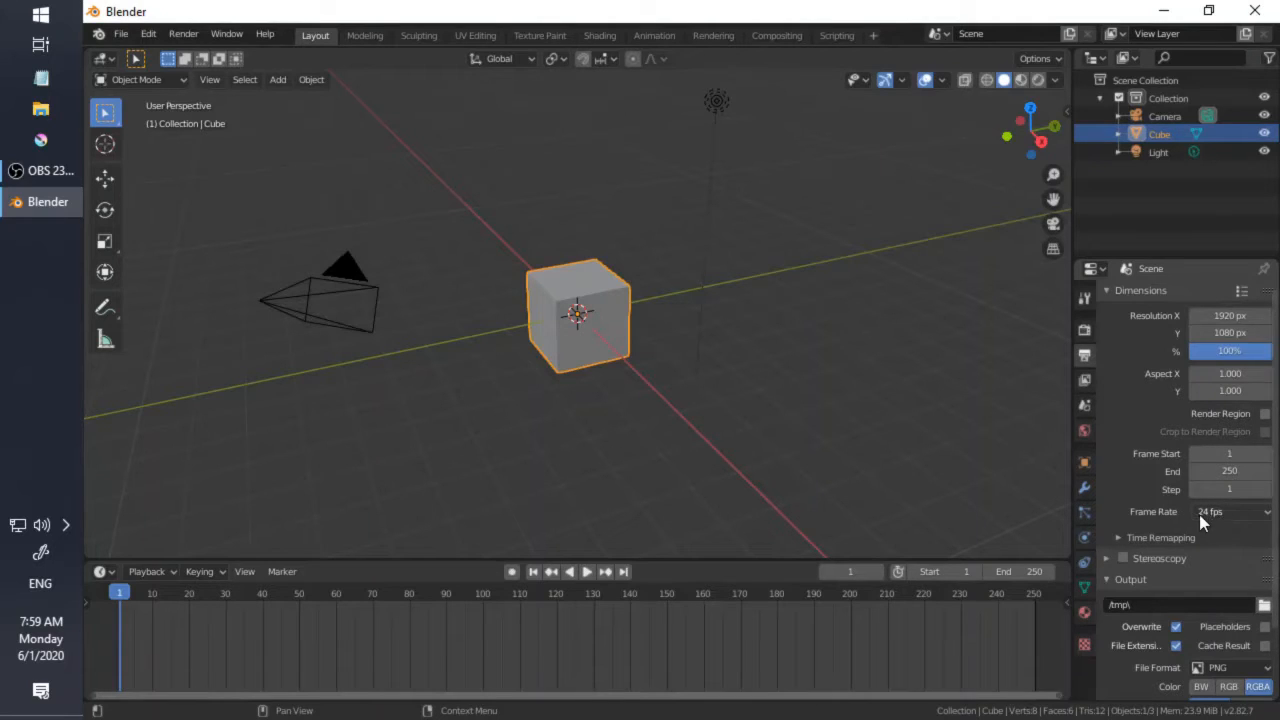
{"action": "left_click", "coordinate": [207, 590]}
{"action": "left_click_drag", "start_coordinate": [207, 597], "coordinate": [205, 592]}
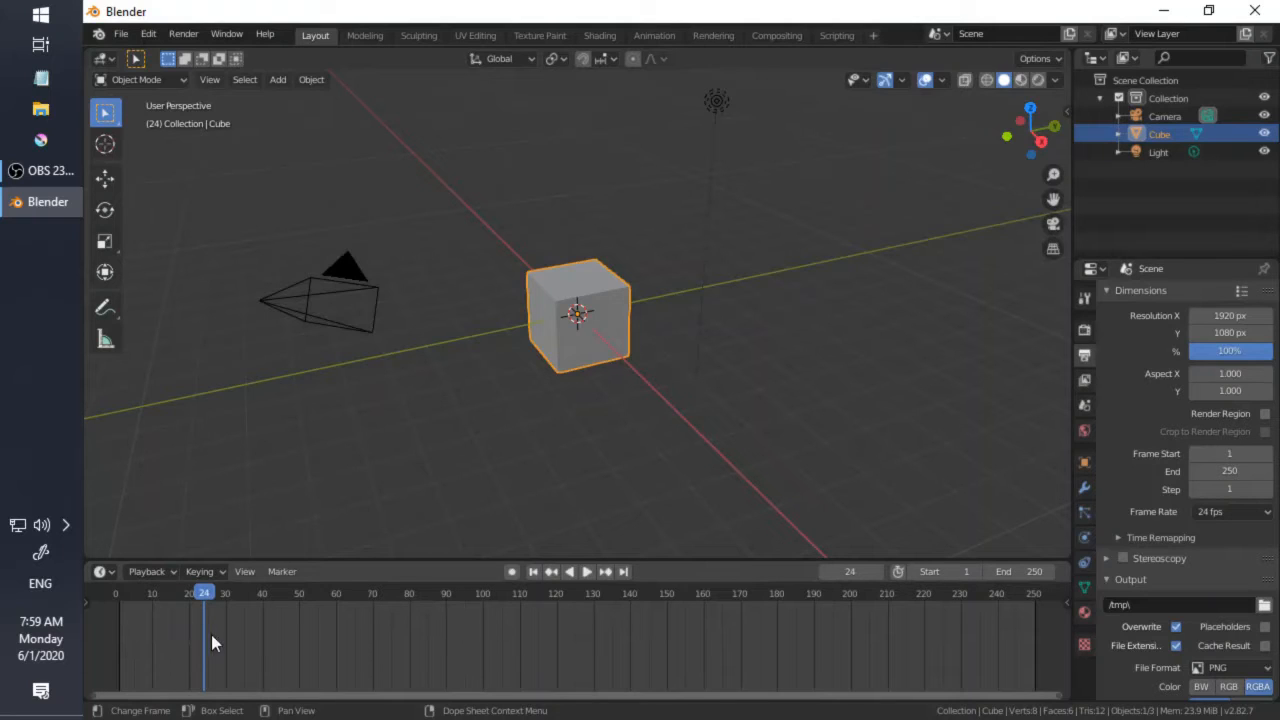
Step: Move the playhead to frames 51, 240 and 250 in turn, then return it to frame 1
{"action": "left_click", "coordinate": [302, 594]}
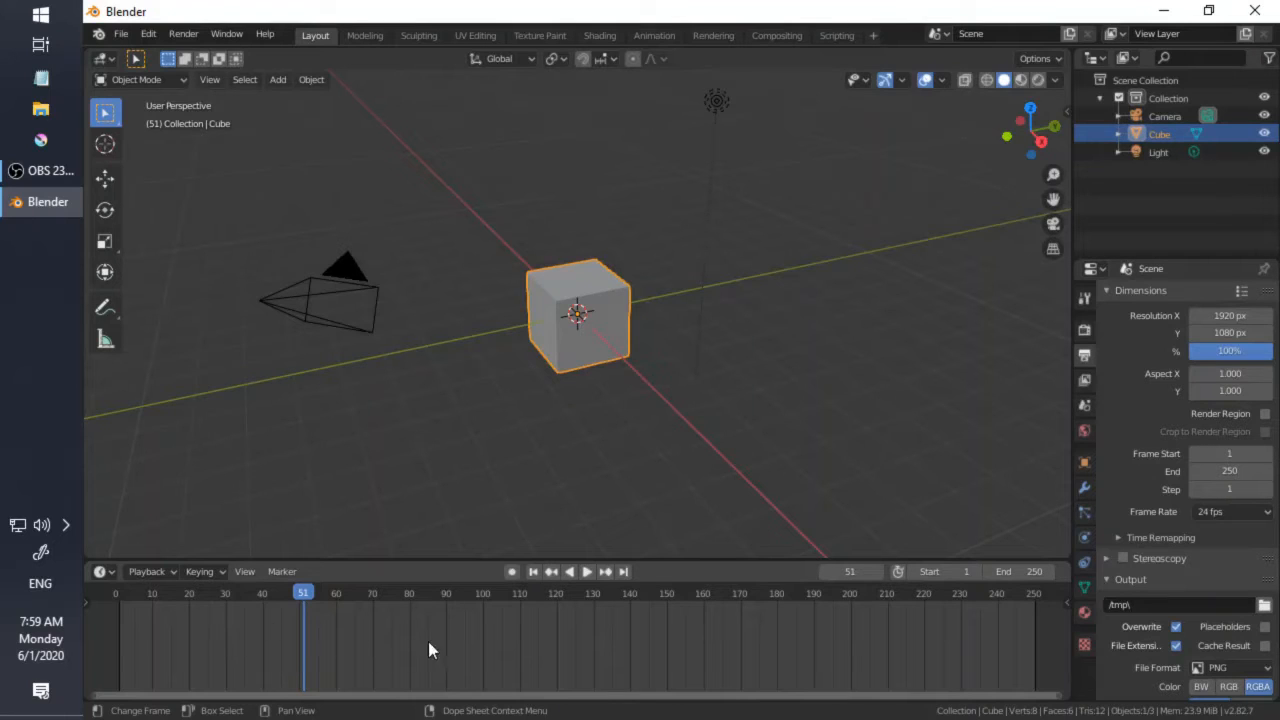
{"action": "left_click", "coordinate": [999, 593]}
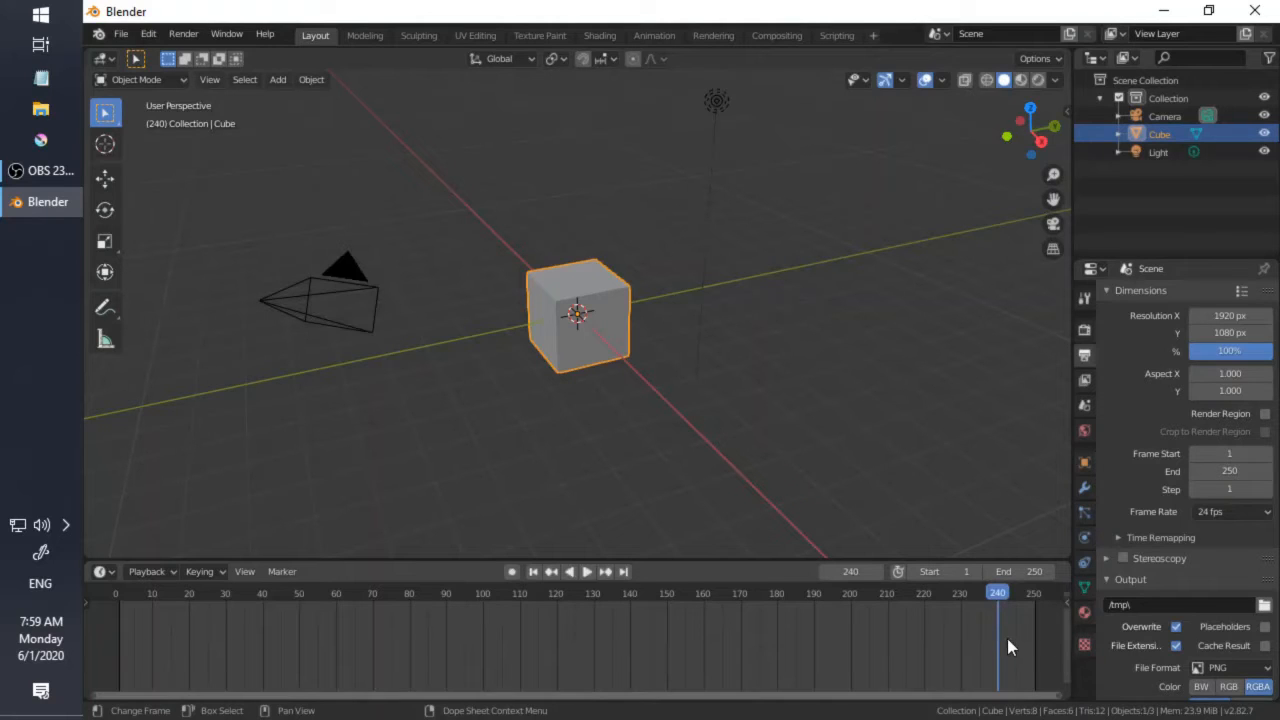
{"action": "left_click", "coordinate": [1035, 591]}
{"action": "left_click_drag", "start_coordinate": [1035, 591], "coordinate": [1032, 600]}
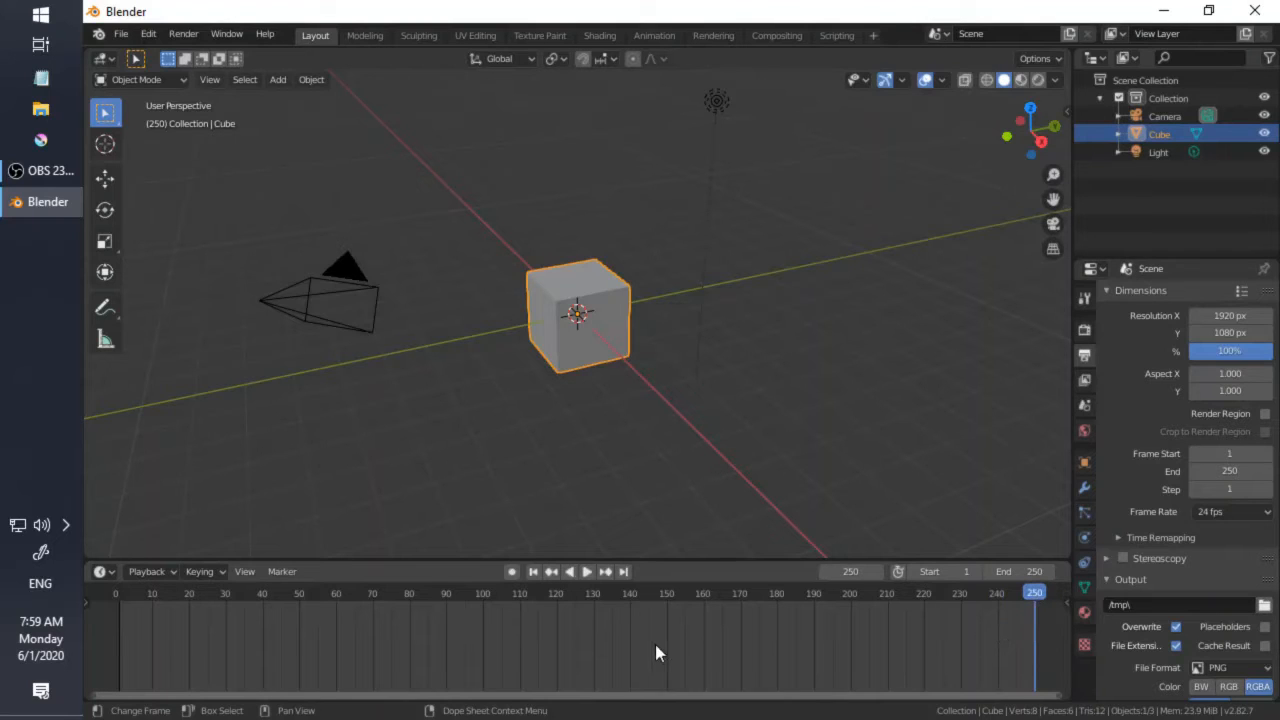
{"action": "left_click", "coordinate": [532, 572]}
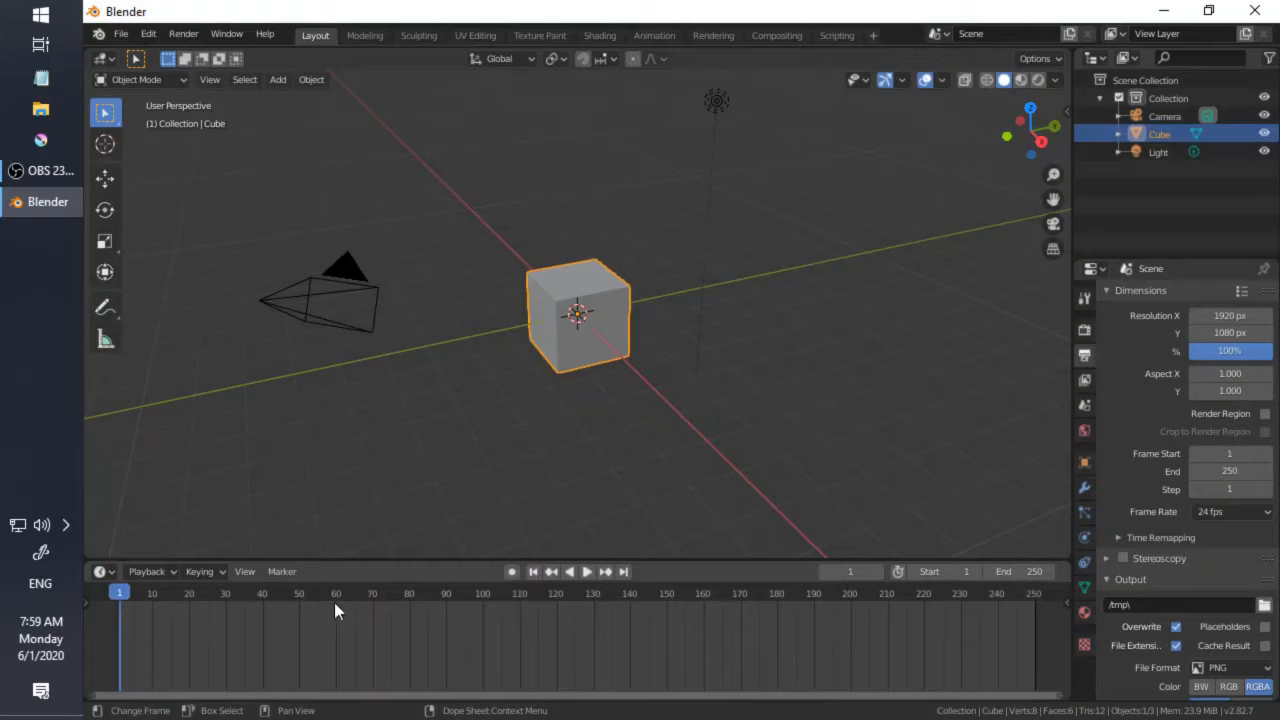
Step: Scrub the playhead to frame 44, then set the current frame to 100
{"action": "left_click_drag", "start_coordinate": [346, 594], "coordinate": [277, 594]}
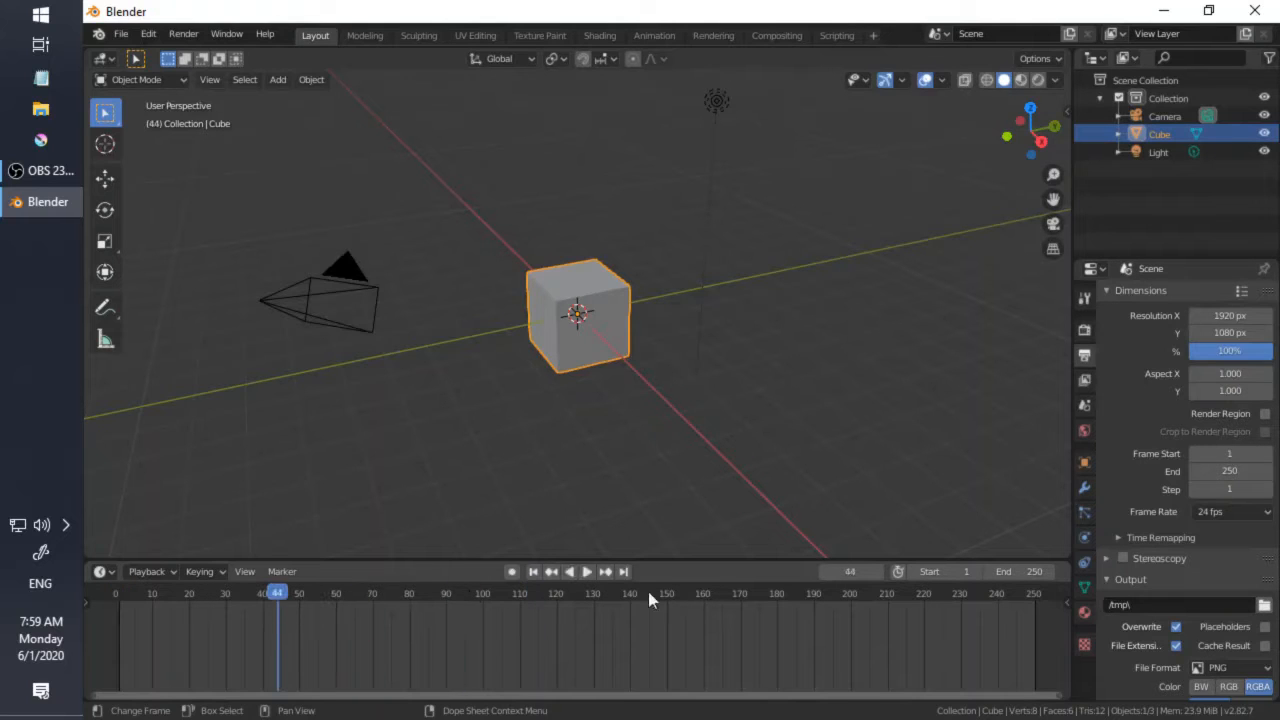
{"action": "left_click", "coordinate": [850, 576]}
{"action": "type", "text": "100"}
{"action": "key", "text": "Return"}
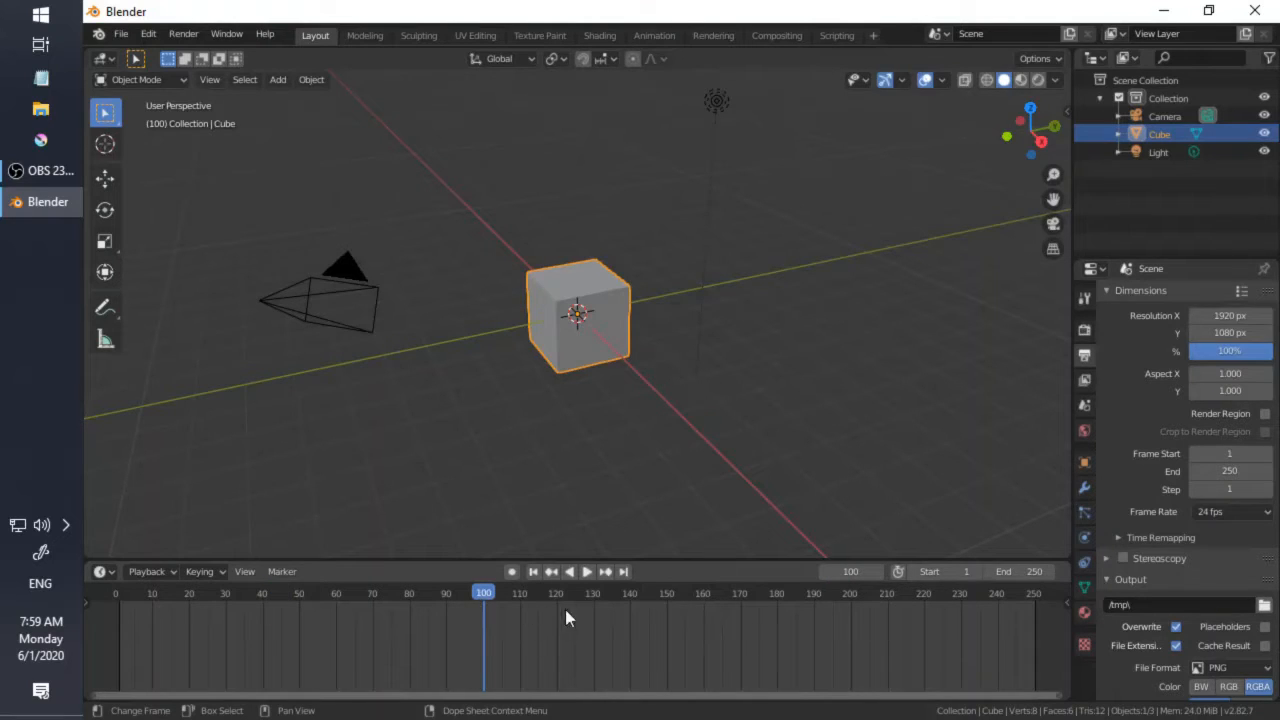
Step: Try the playback controls: play, jump to the first and last frames, play in reverse and forward, then return to frame 1
{"action": "key", "text": "space"}
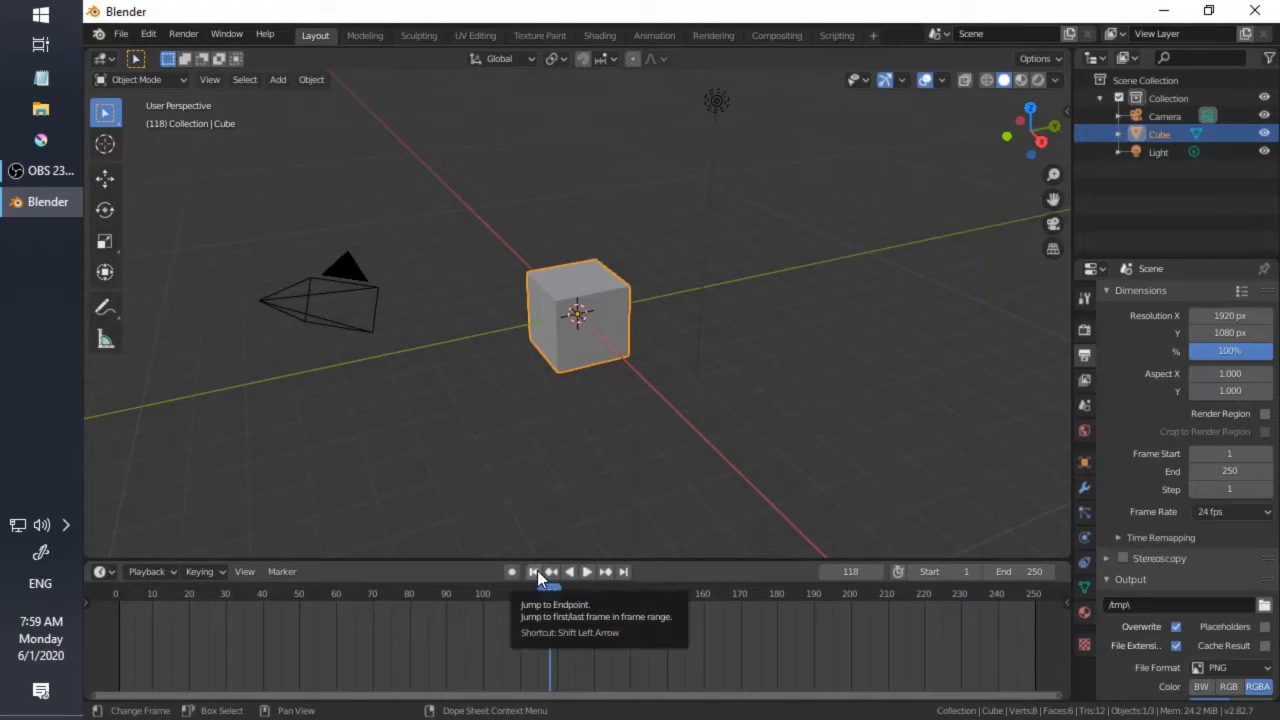
{"action": "left_click", "coordinate": [535, 571]}
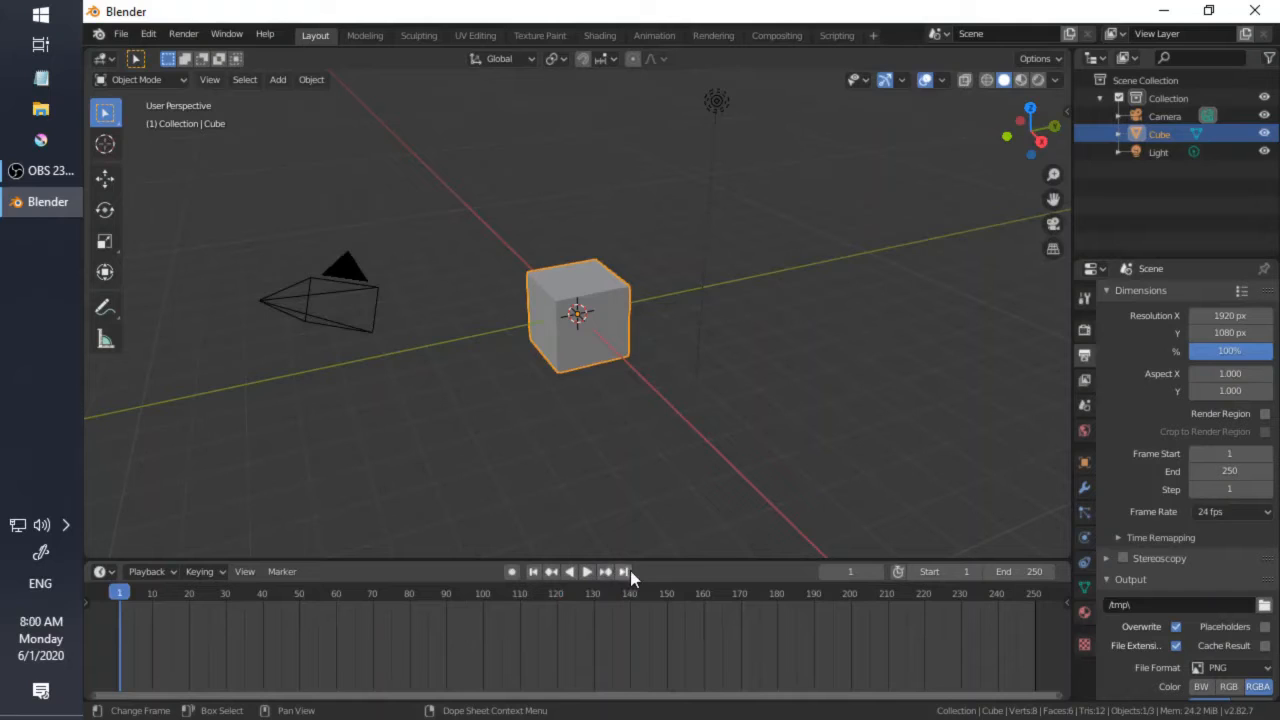
{"action": "left_click", "coordinate": [628, 572]}
{"action": "left_click", "coordinate": [569, 572]}
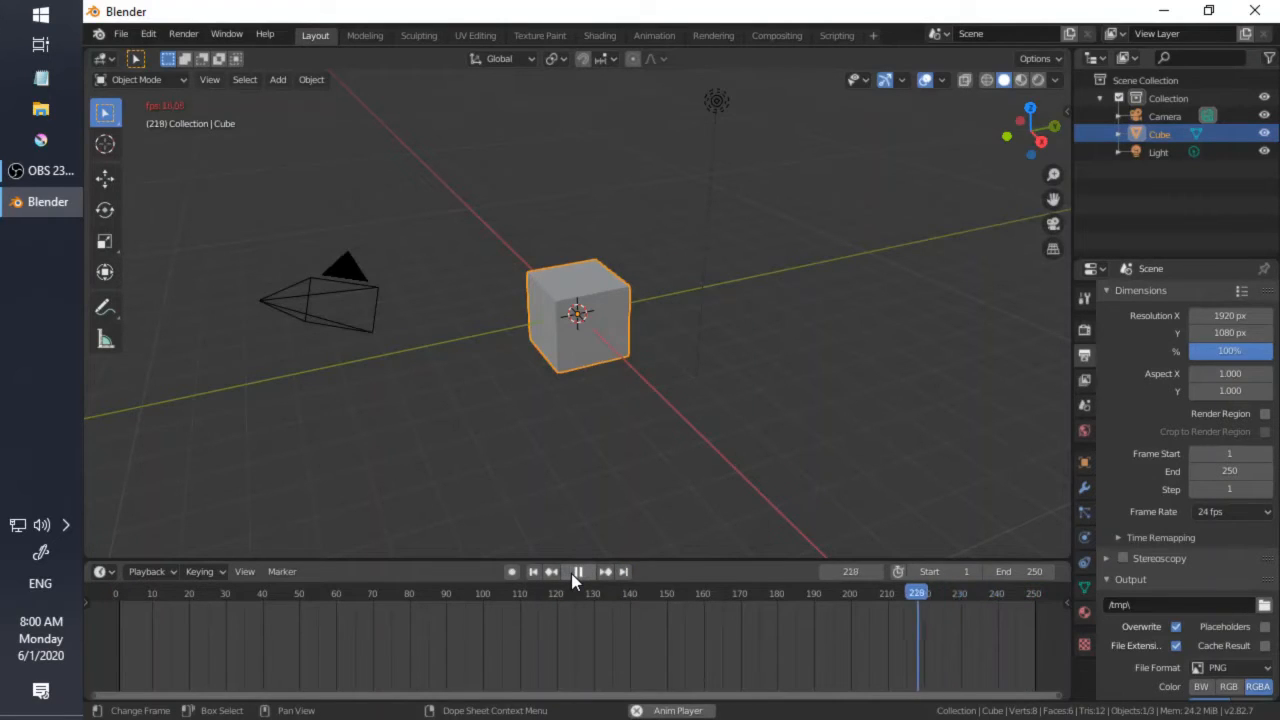
{"action": "left_click", "coordinate": [574, 572]}
{"action": "left_click", "coordinate": [591, 571]}
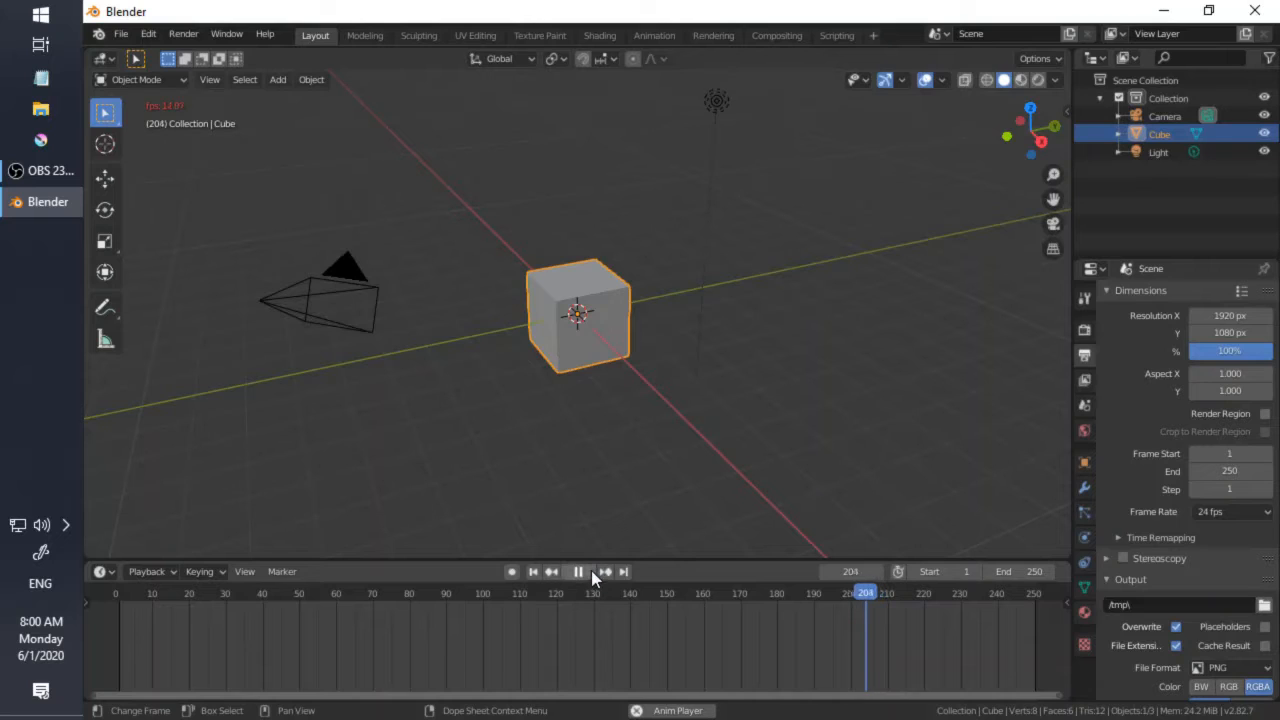
{"action": "left_click", "coordinate": [579, 572]}
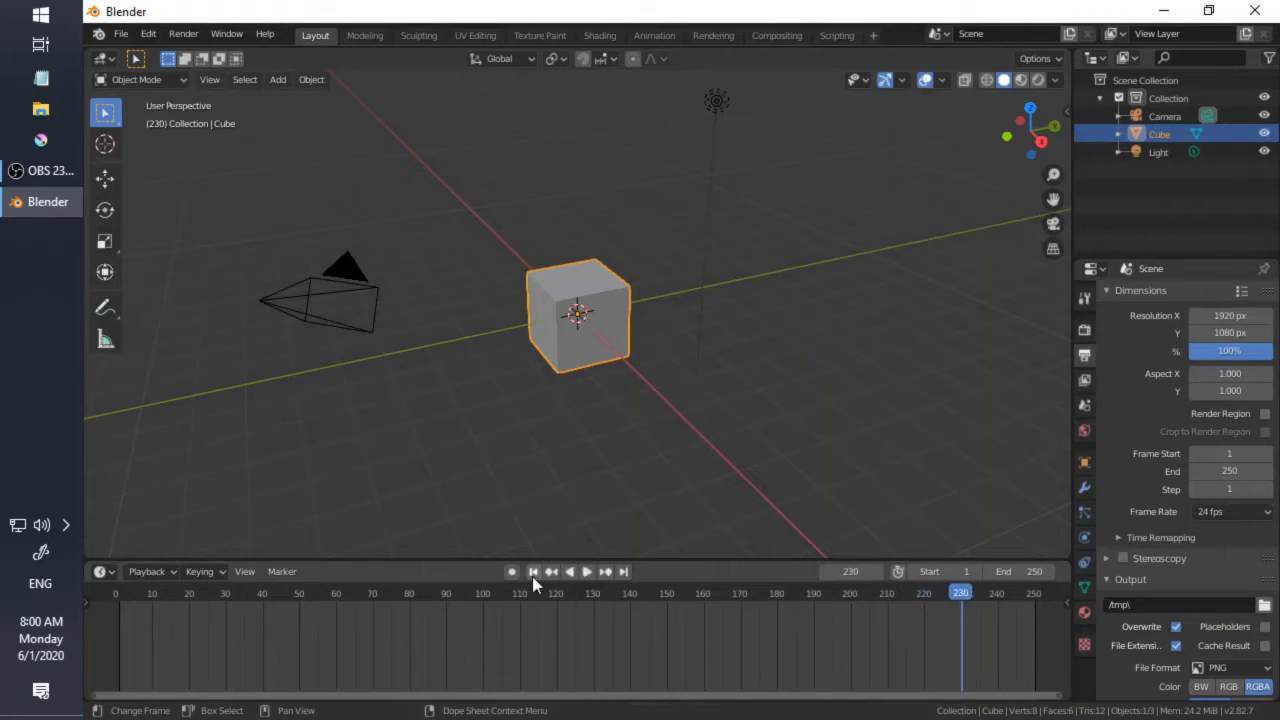
{"action": "left_click", "coordinate": [533, 572]}
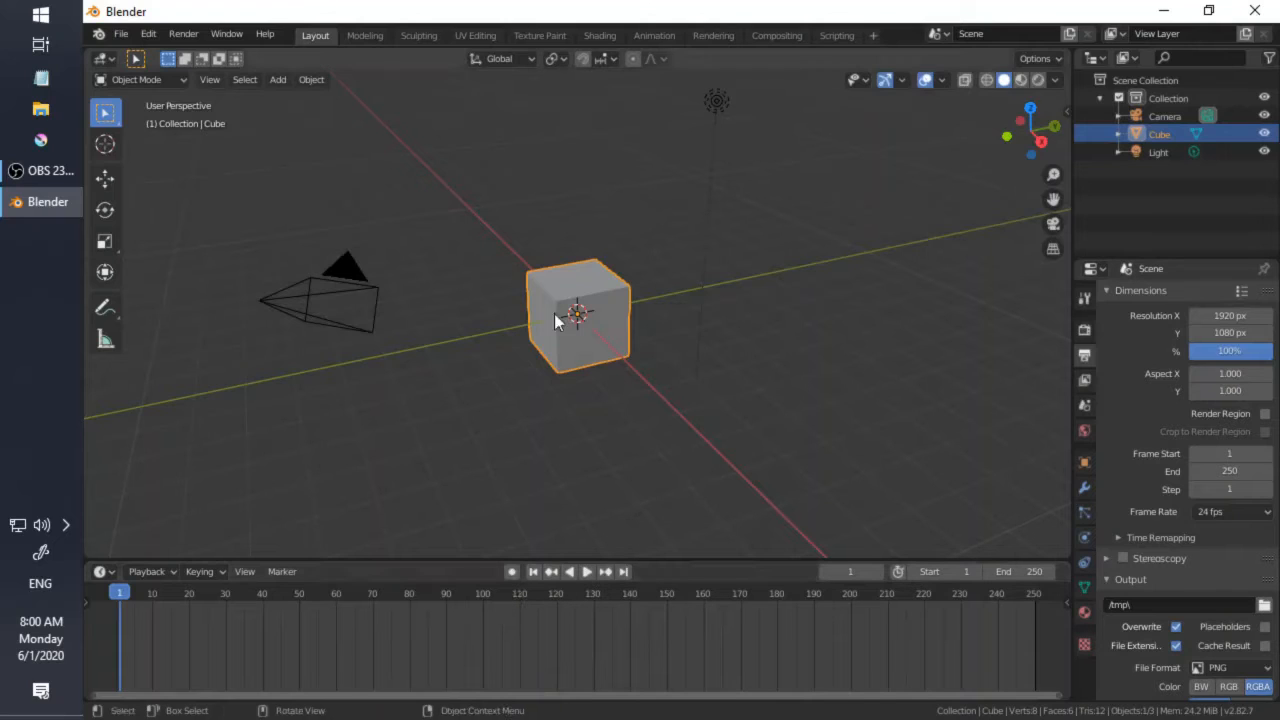
Step: Show the cube's transform values in the 3D viewport and keyframe its location at the origin on frame 1
{"action": "left_click", "coordinate": [1065, 111]}
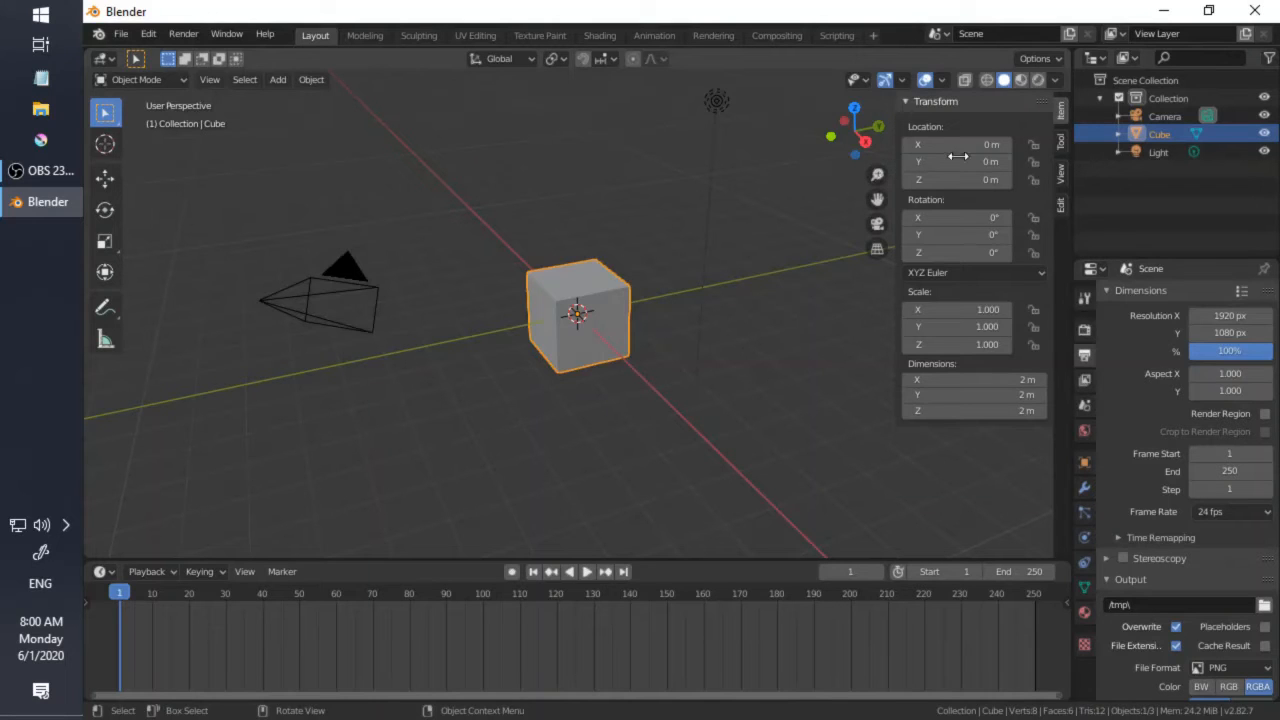
{"action": "key", "text": "g"}
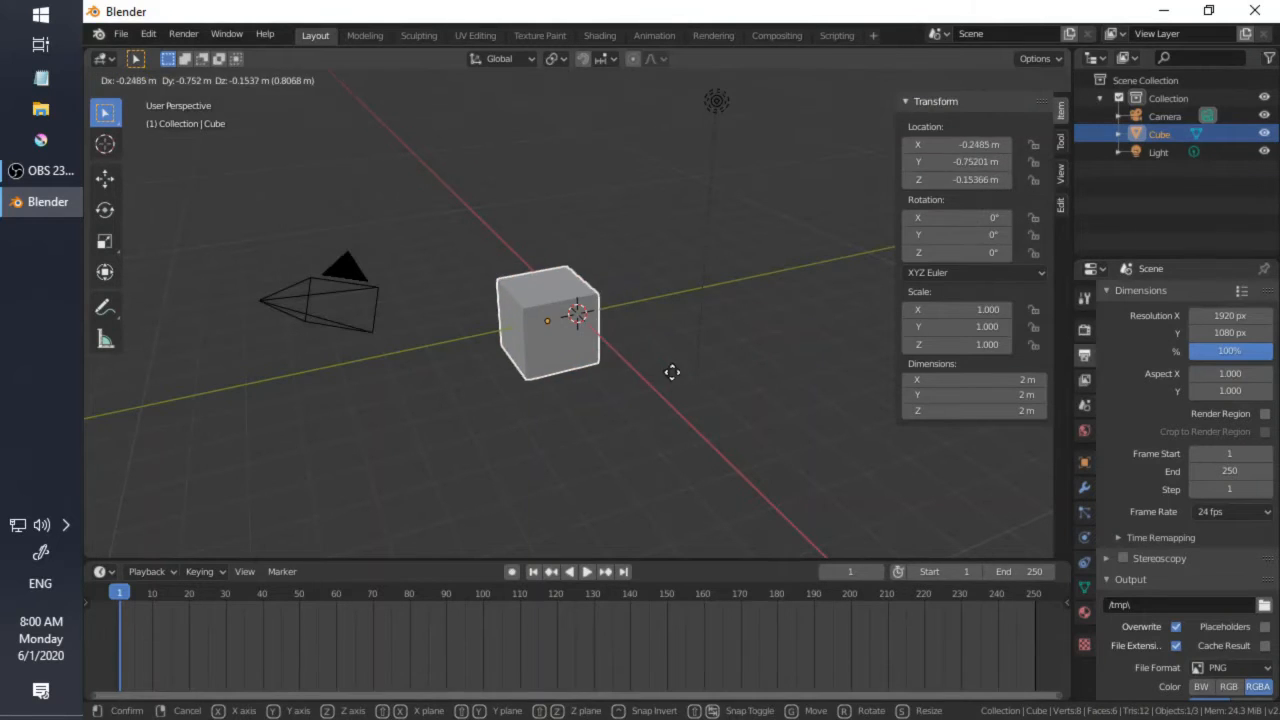
{"action": "right_click", "coordinate": [568, 427]}
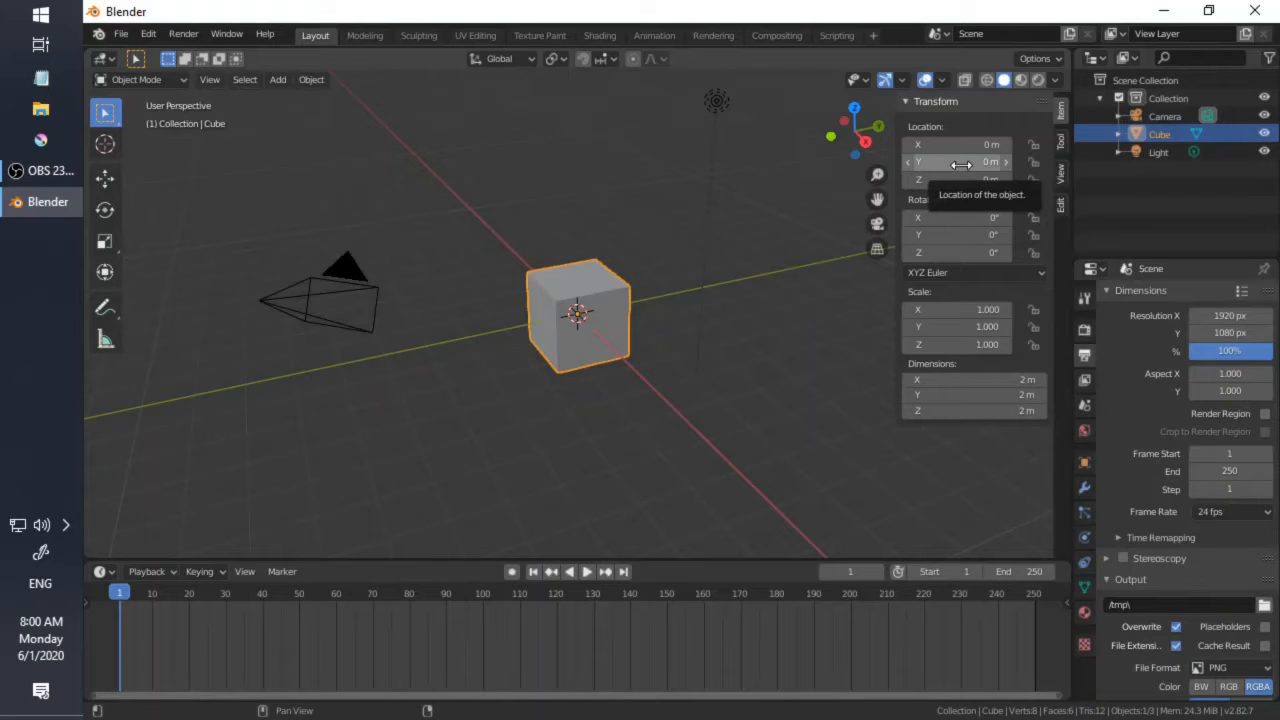
{"action": "key", "text": "i"}
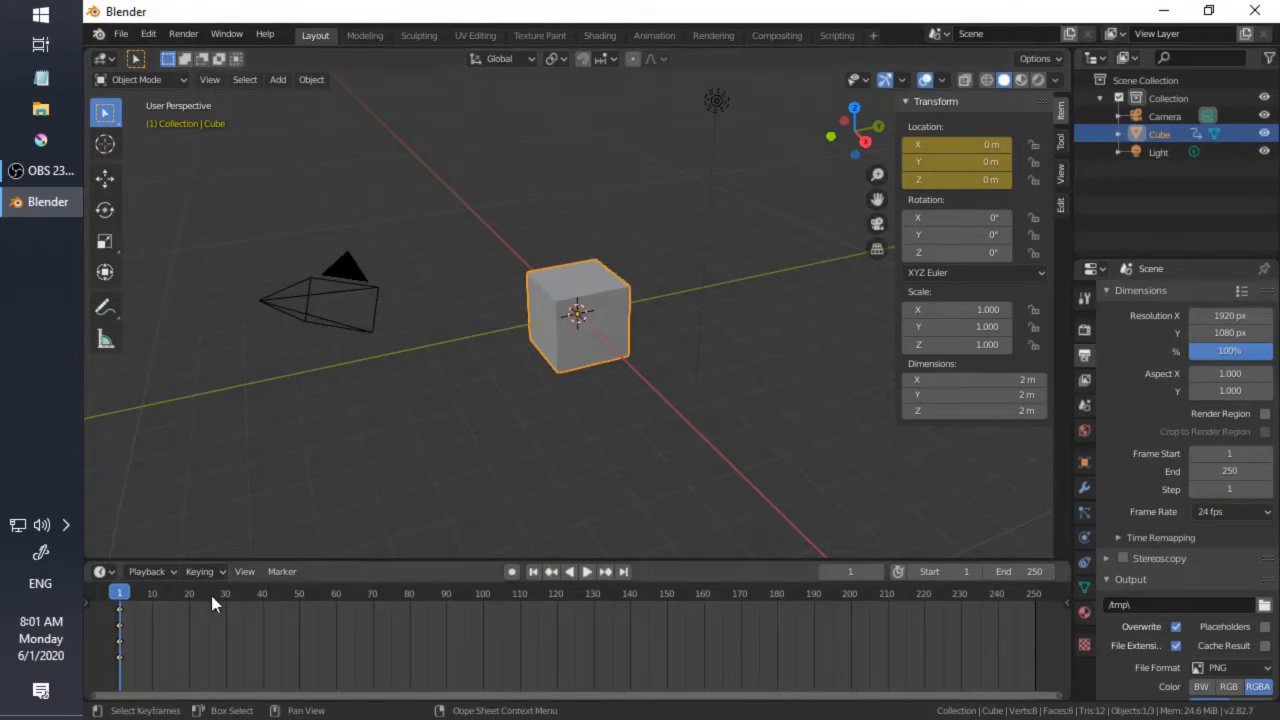
Step: At frame 24, move the cube to about X -5.6, Y -7.4, Z 4.3 m and keyframe its location
{"action": "left_click_drag", "start_coordinate": [210, 591], "coordinate": [205, 603]}
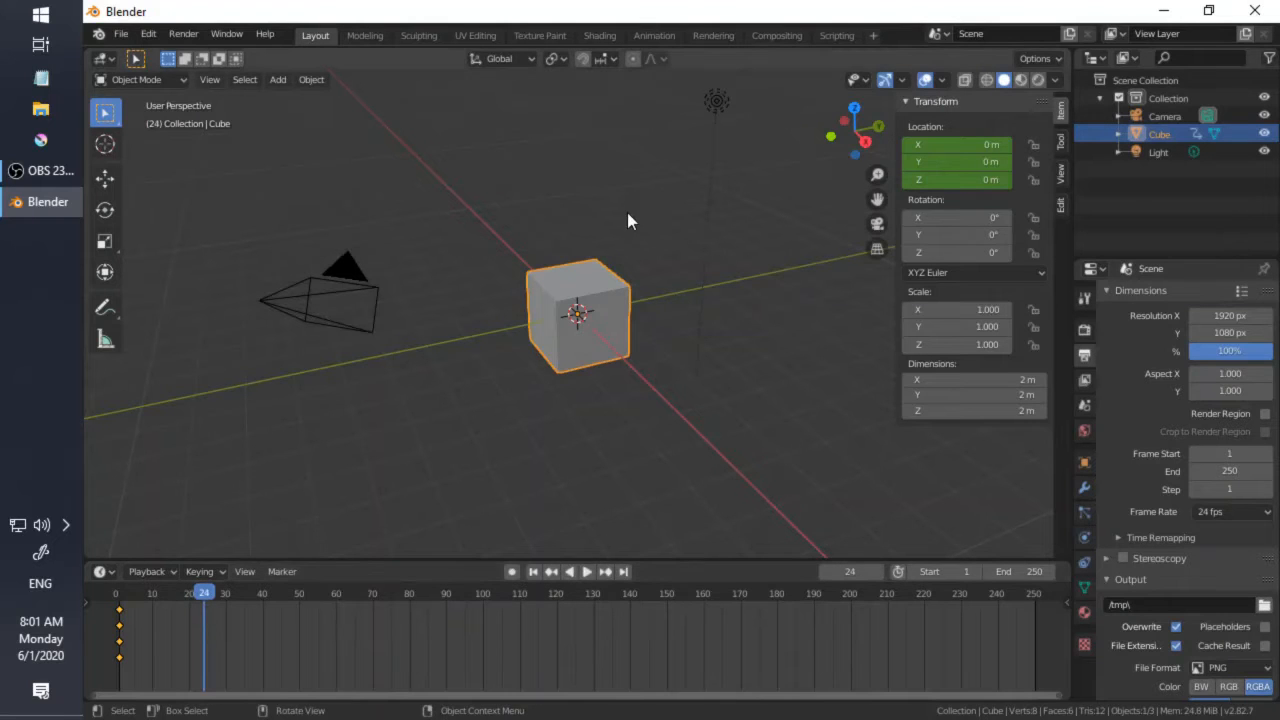
{"action": "key", "text": "g"}
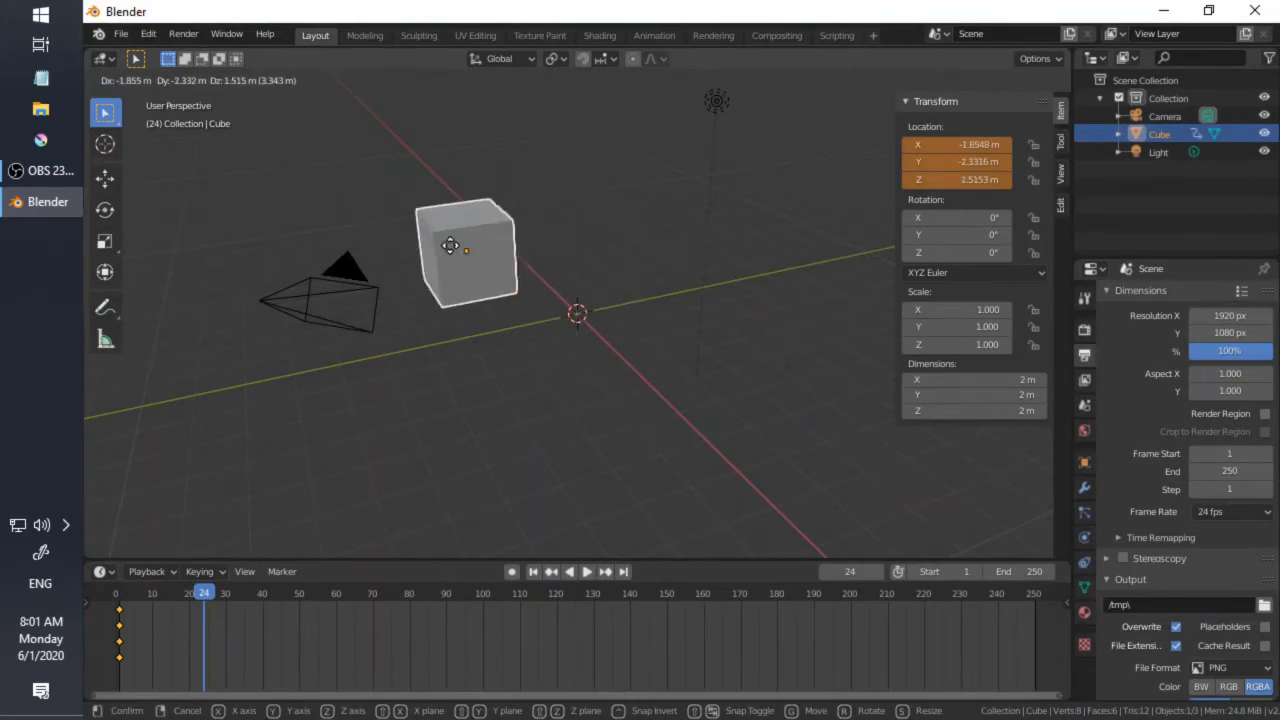
{"action": "left_click", "coordinate": [323, 187]}
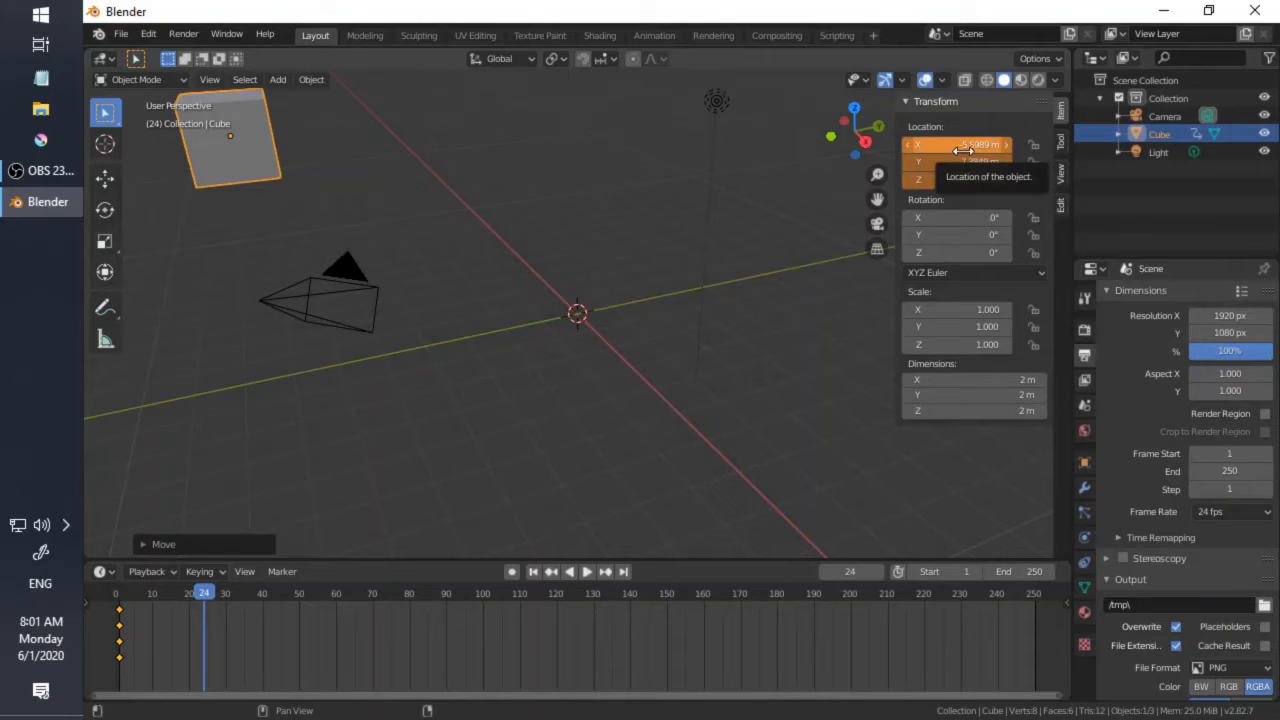
{"action": "key", "text": "i"}
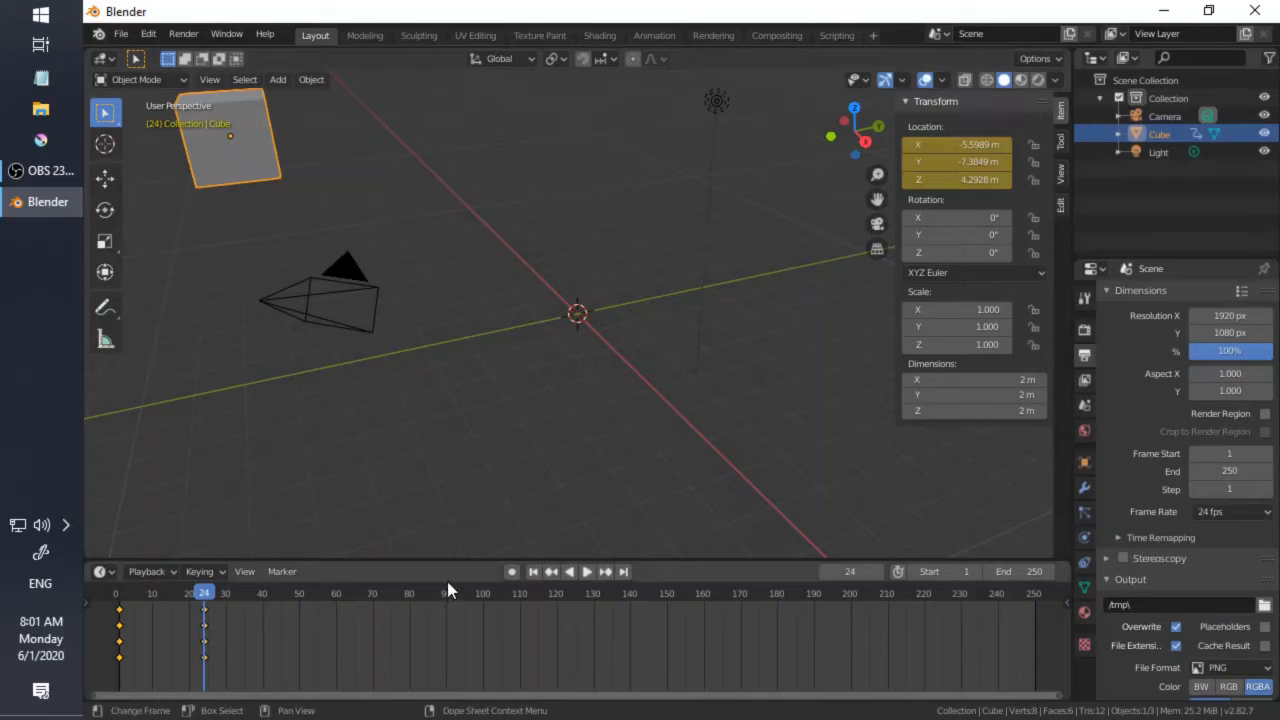
Step: Play the cube's location animation from frame 1 past the second keyframe, then stop playback
{"action": "left_click", "coordinate": [533, 572]}
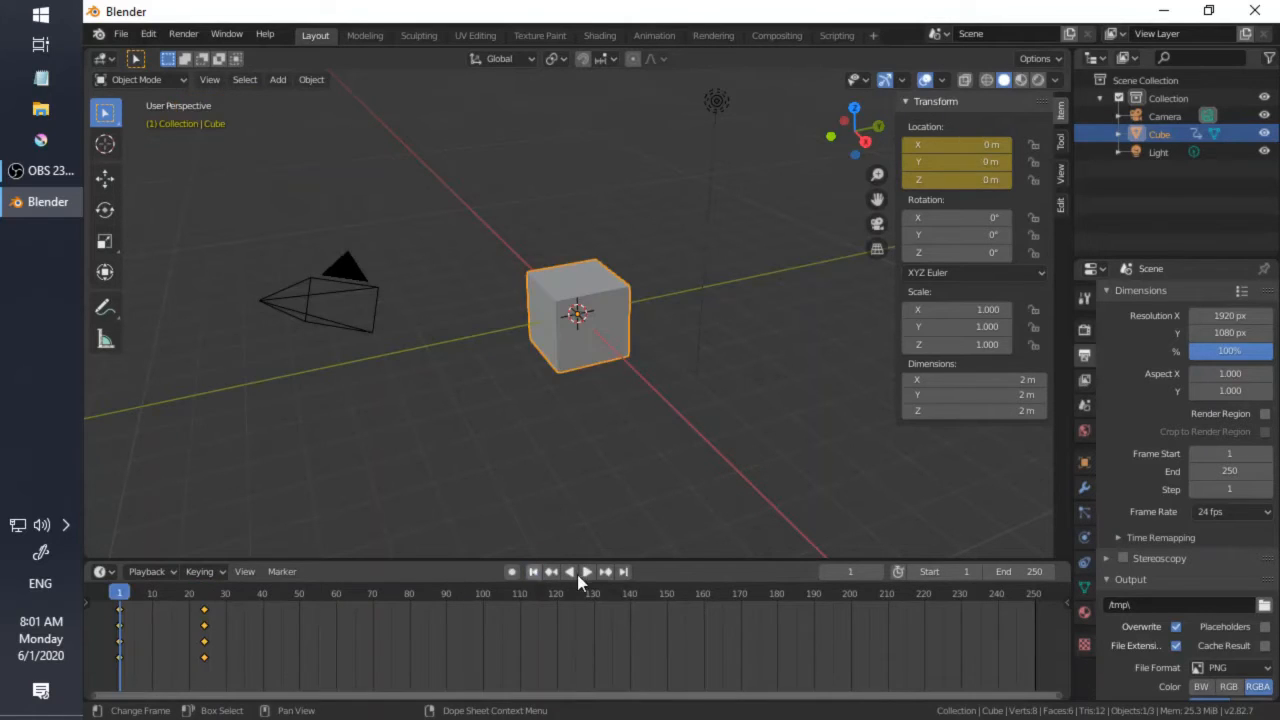
{"action": "left_click", "coordinate": [587, 572]}
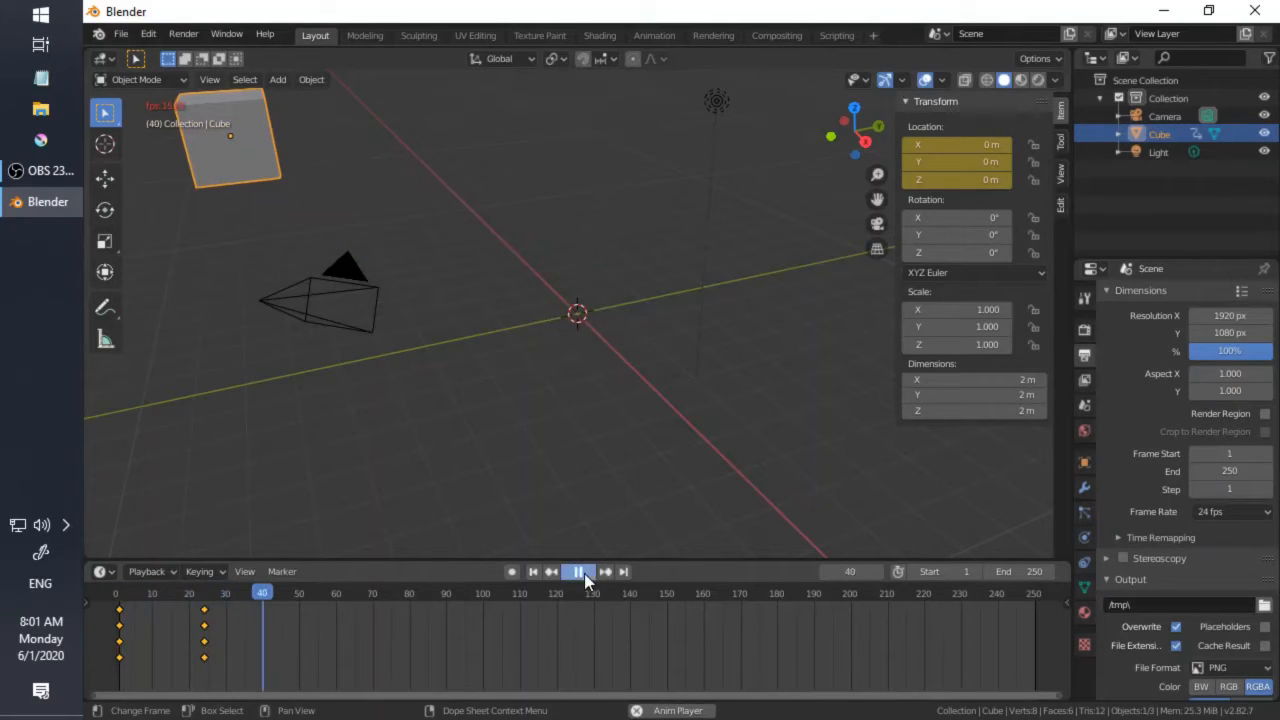
{"action": "left_click", "coordinate": [584, 573]}
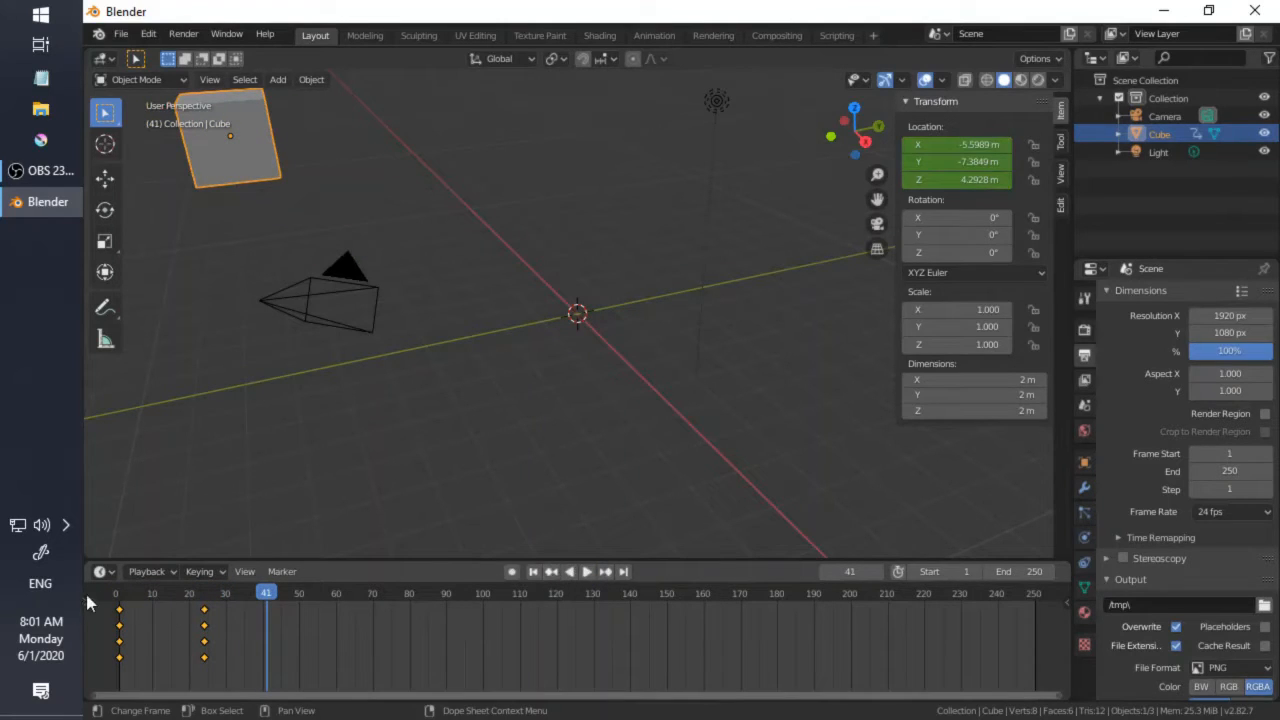
Step: Compare the cube's position at the keyframes on frames 1 and 24, then return to frame 1
{"action": "left_click", "coordinate": [118, 596]}
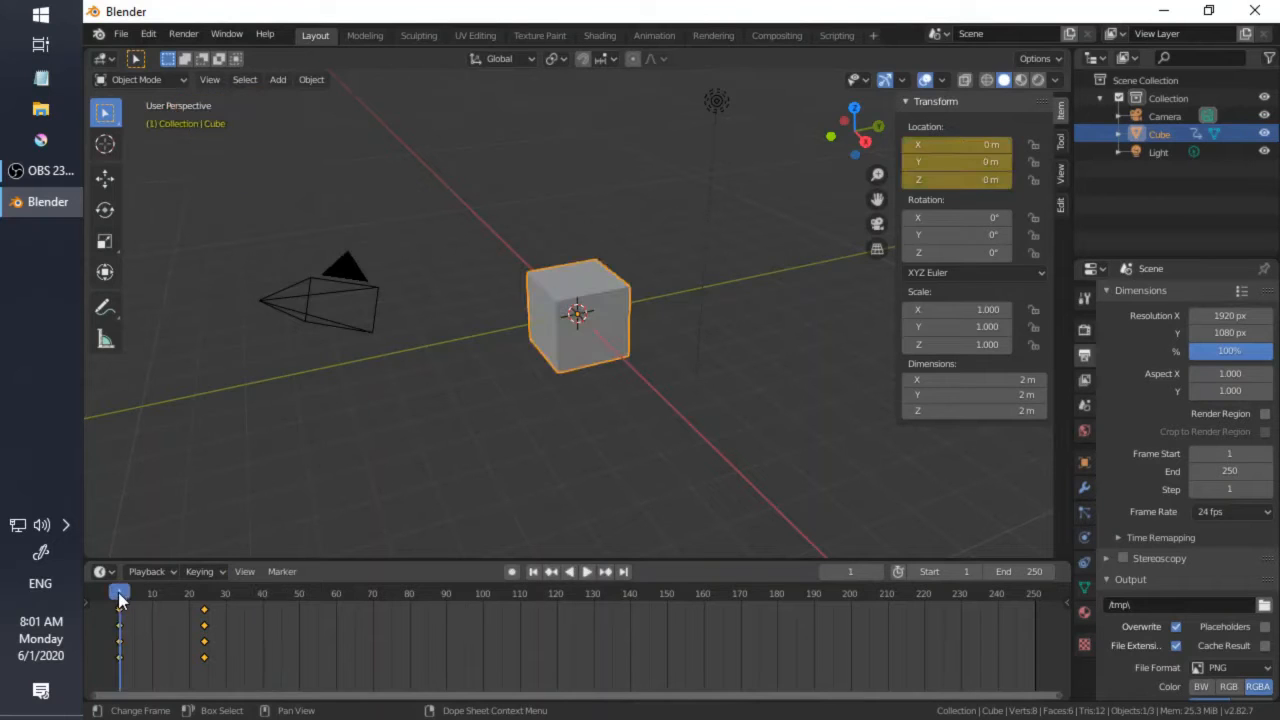
{"action": "left_click", "coordinate": [205, 590]}
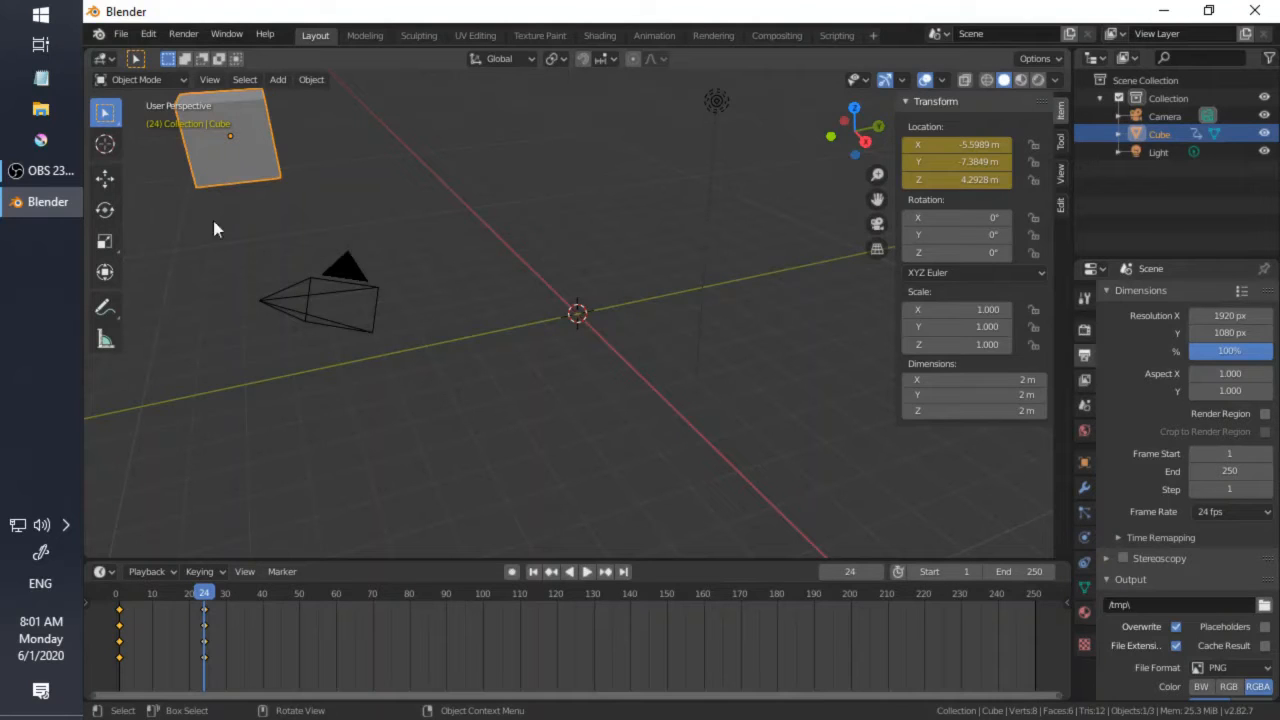
{"action": "key", "text": "shift+ctrl+space"}
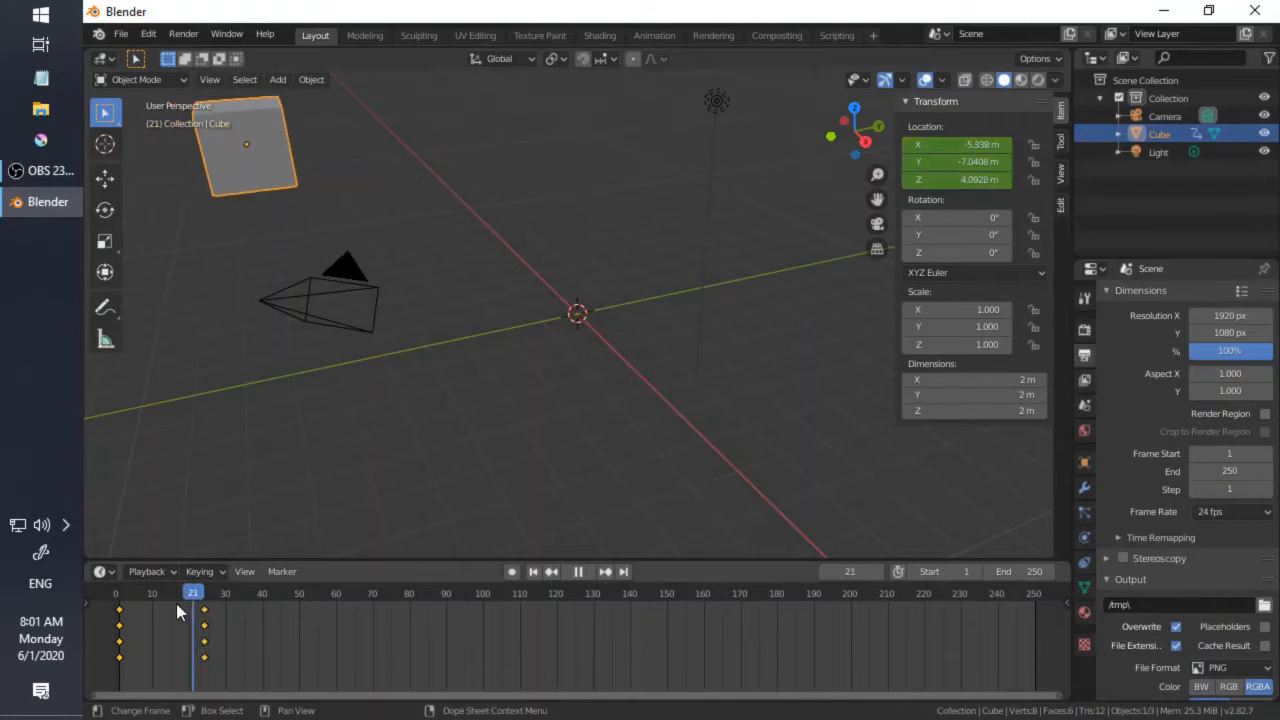
{"action": "mouse_move", "coordinate": [188, 625]}
{"action": "left_mouse_down"}
{"action": "mouse_move", "coordinate": [146, 635]}
{"action": "mouse_move", "coordinate": [204, 639]}
{"action": "left_mouse_up"}
{"action": "left_click", "coordinate": [116, 661]}
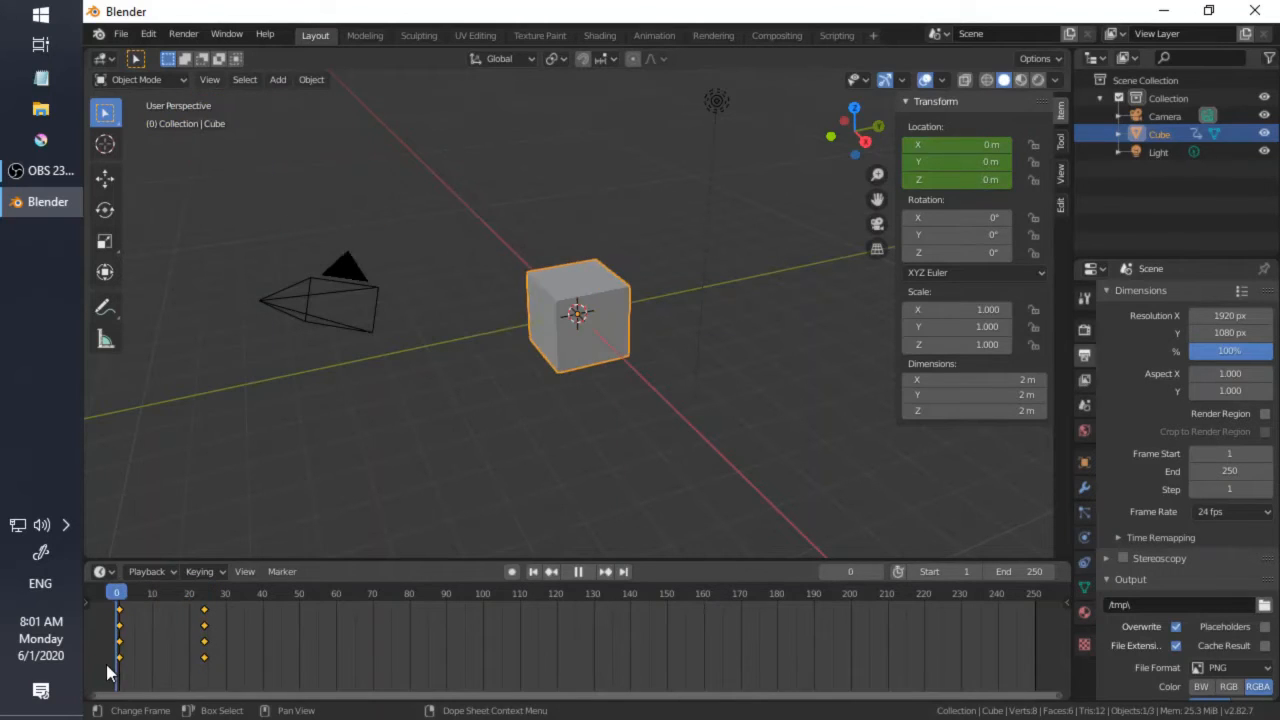
{"action": "left_click_drag", "start_coordinate": [118, 659], "coordinate": [121, 657]}
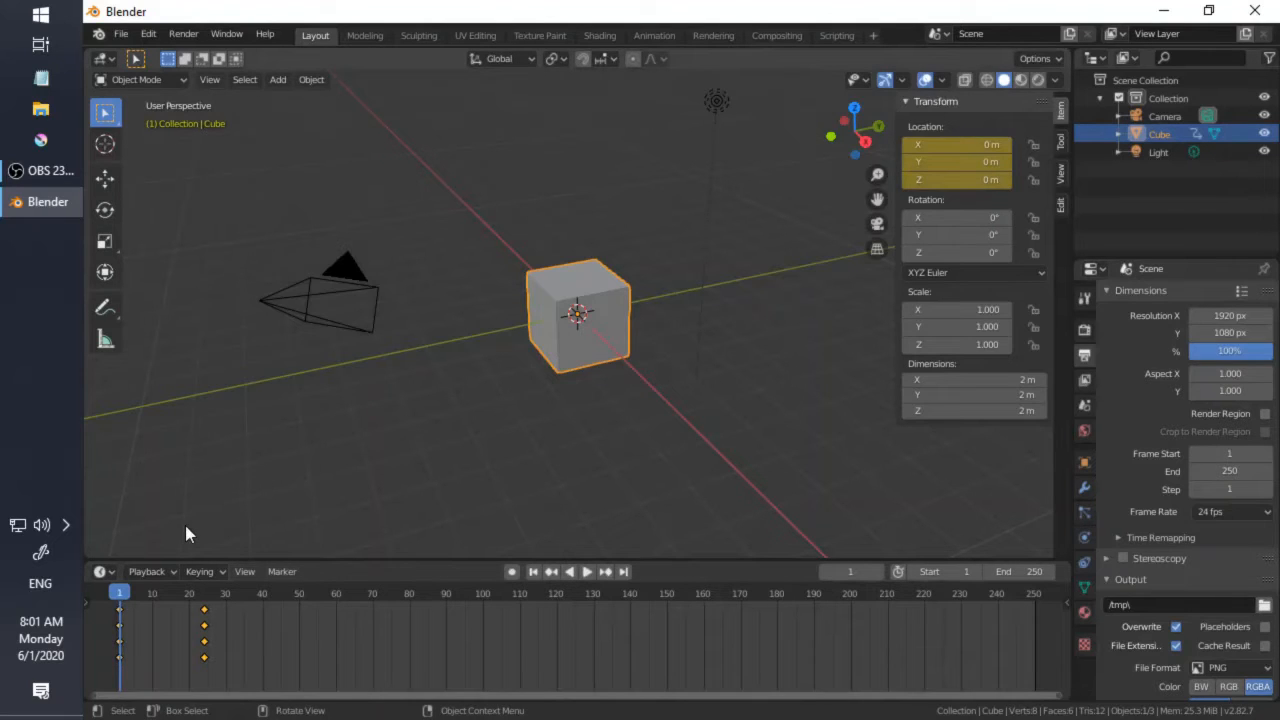
Step: Scrub the timeline back and forth between frames 1 and 24 to examine the cube's in-between positions
{"action": "key", "text": "space"}
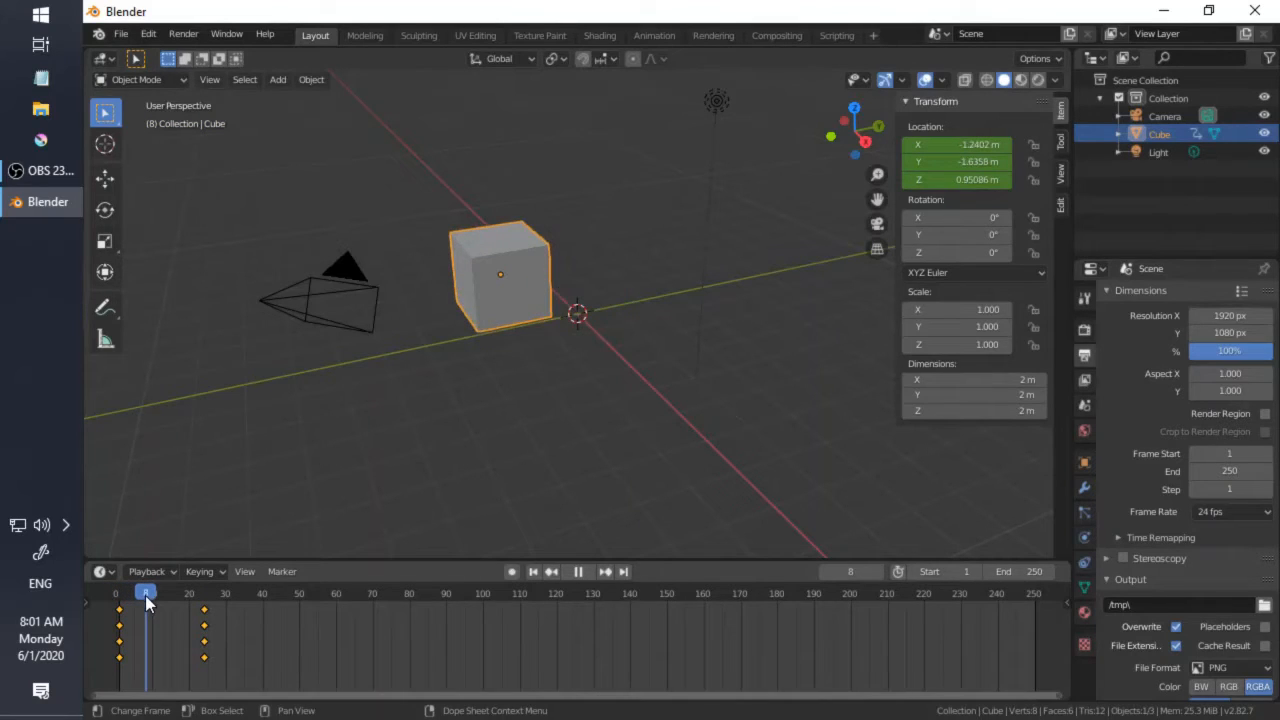
{"action": "left_click_drag", "start_coordinate": [117, 595], "coordinate": [204, 596]}
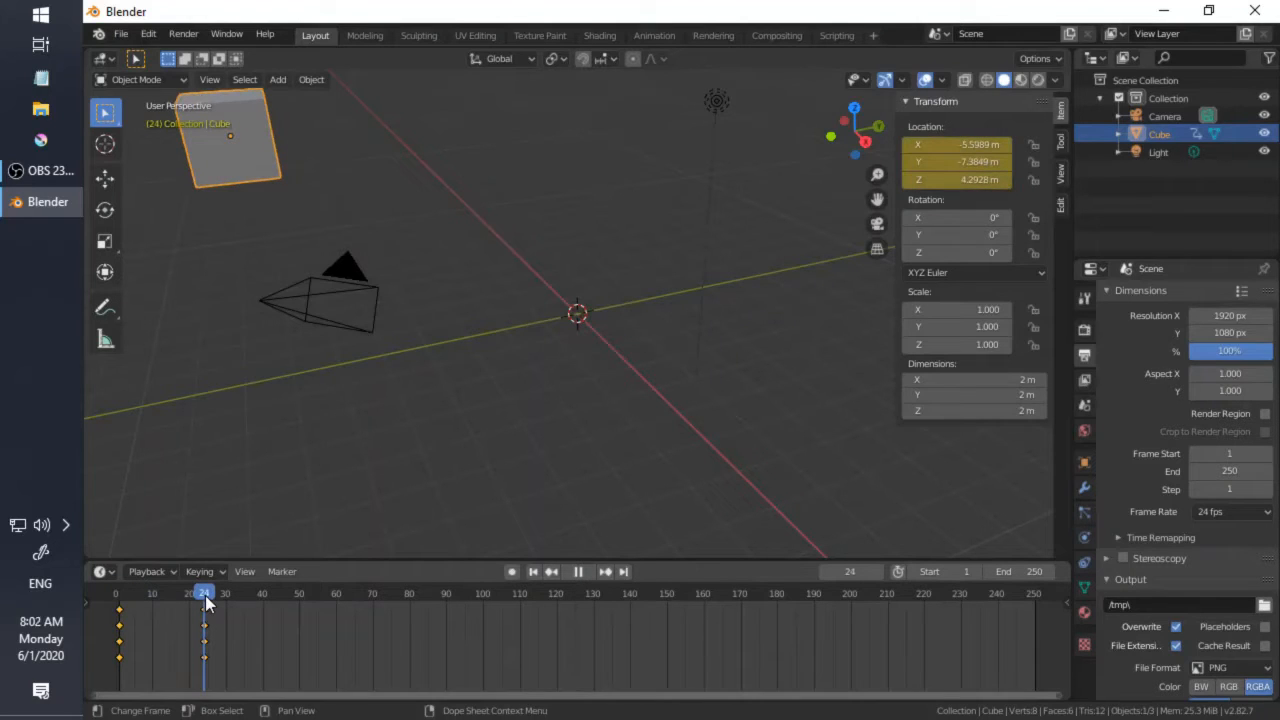
{"action": "key", "text": "space"}
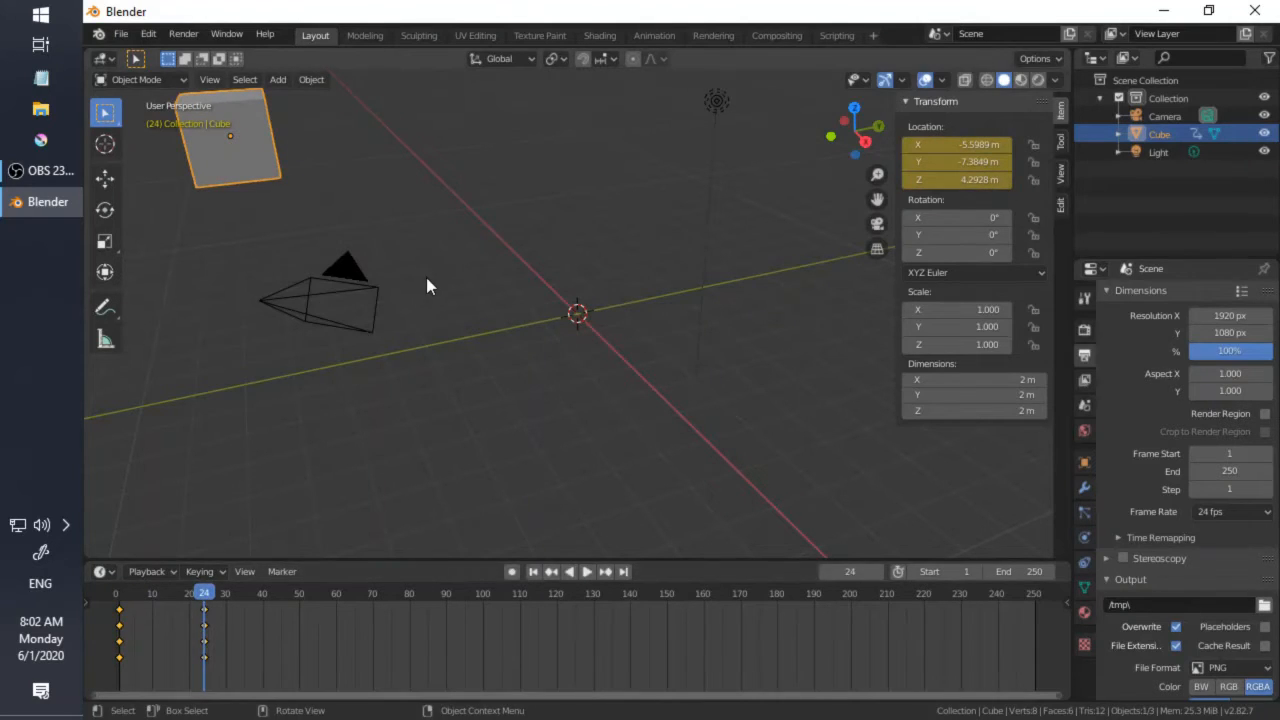
{"action": "scroll", "coordinate": [426, 277], "scroll_direction": "down", "scroll_amount": 1}
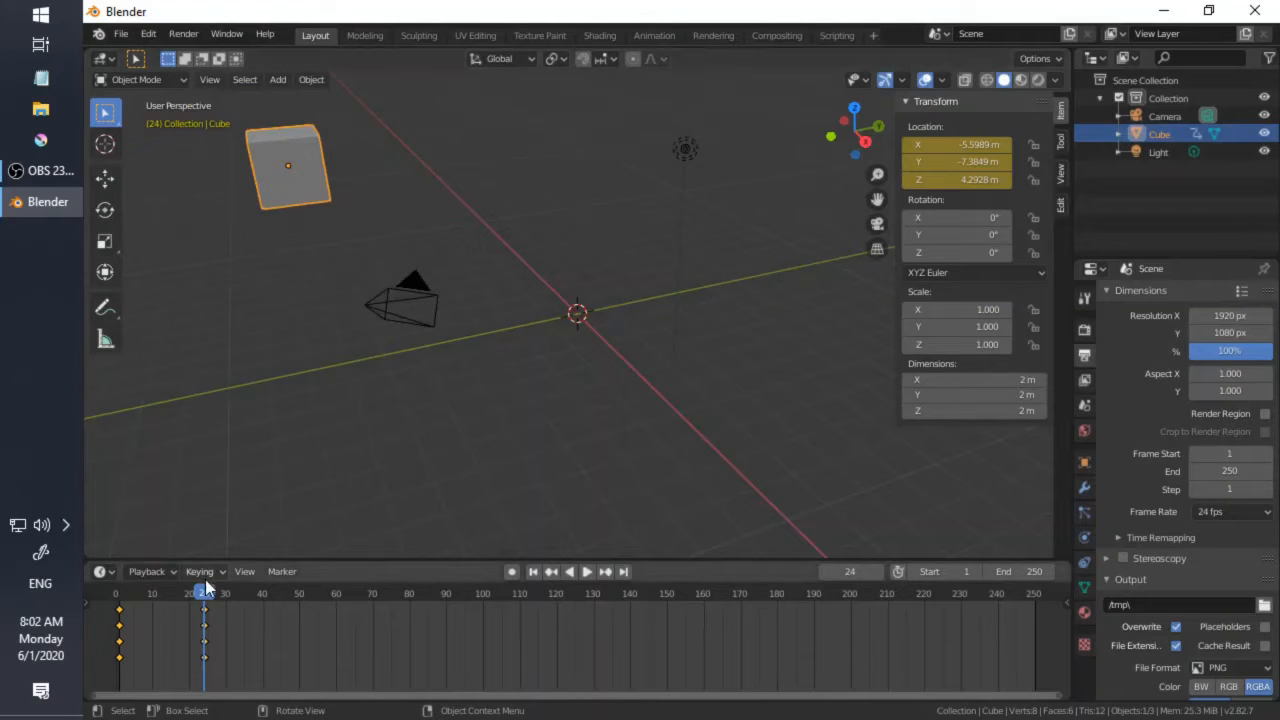
{"action": "left_click_drag", "start_coordinate": [204, 598], "coordinate": [121, 605]}
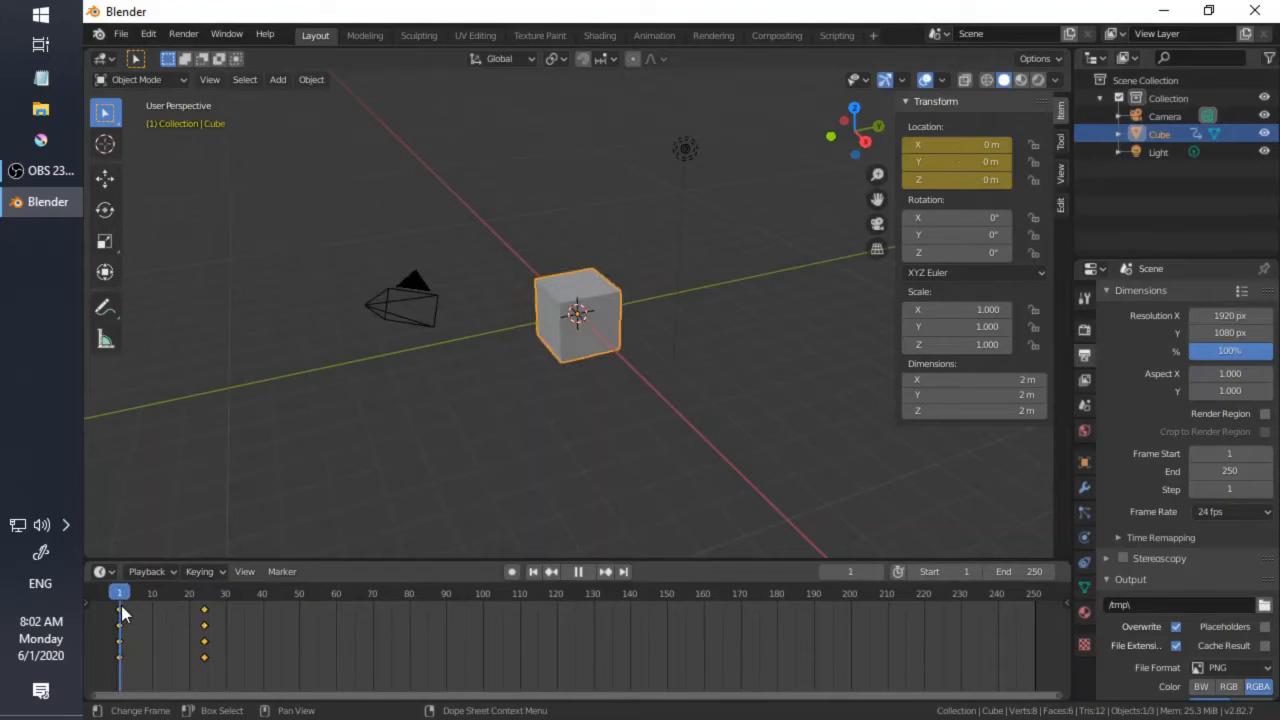
{"action": "key", "text": "space"}
{"action": "left_click", "coordinate": [205, 591]}
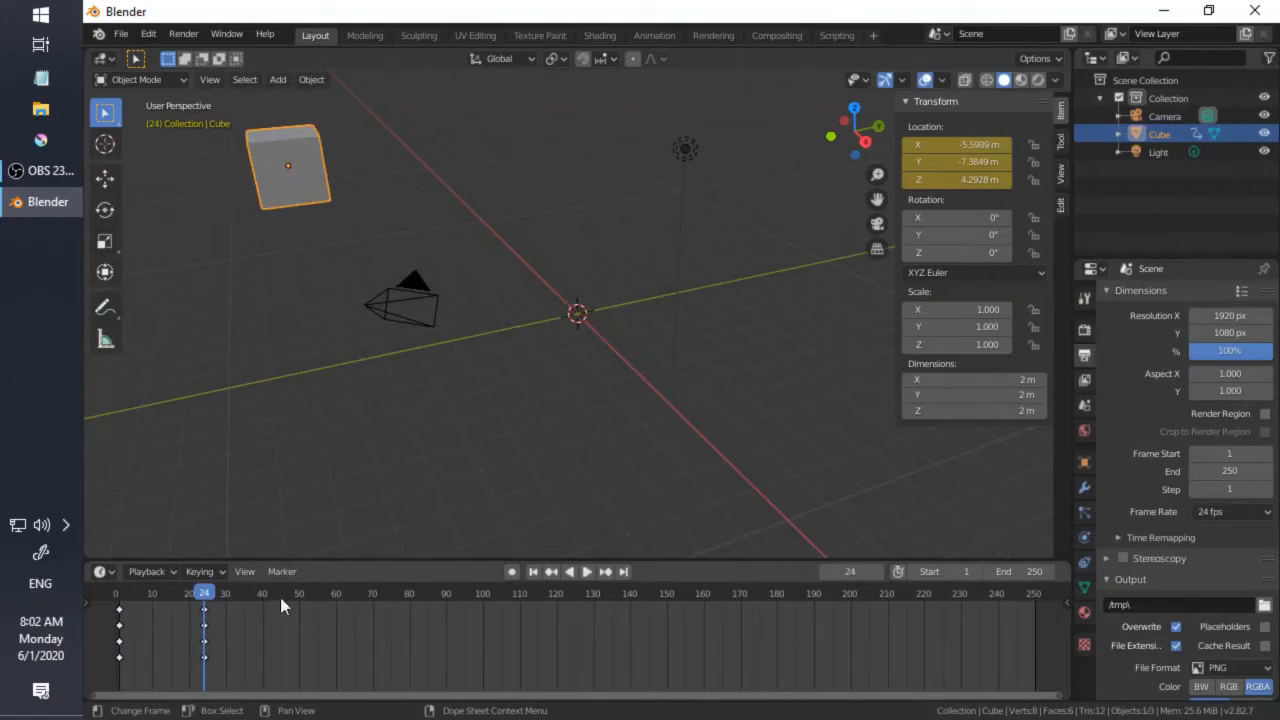
{"action": "left_click", "coordinate": [129, 593]}
{"action": "key", "text": "space"}
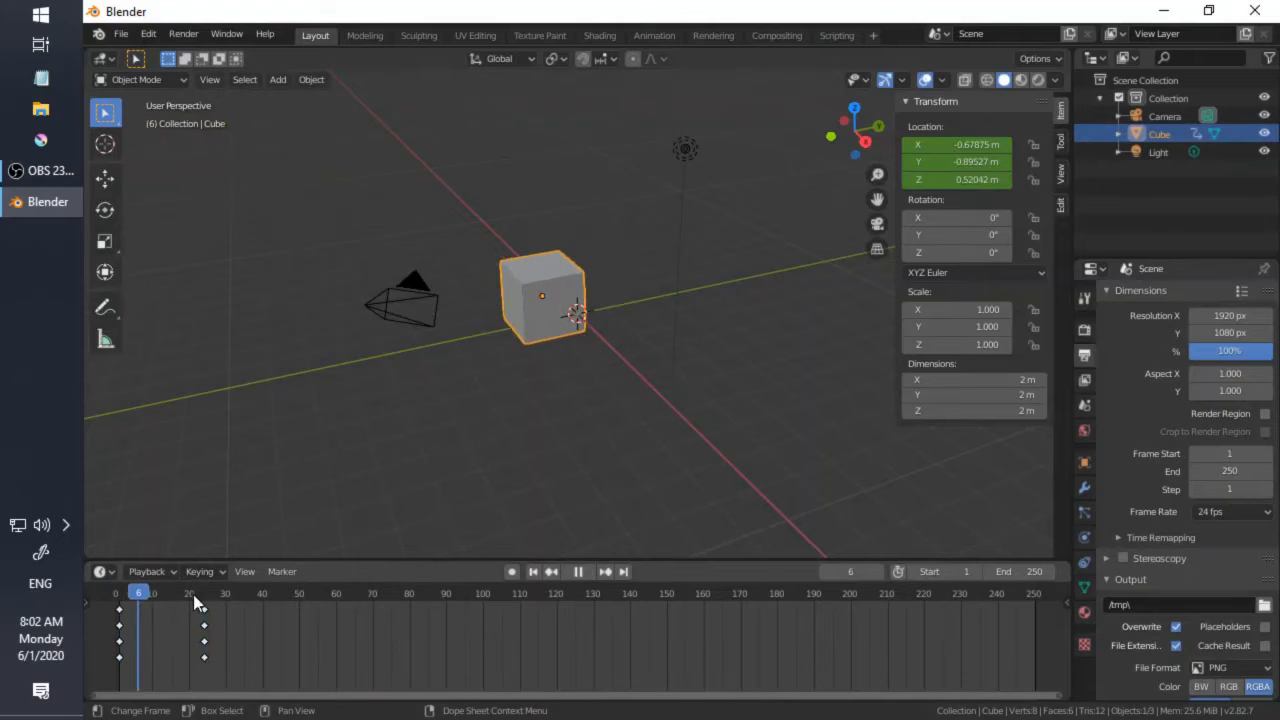
{"action": "left_click_drag", "start_coordinate": [138, 601], "coordinate": [189, 600]}
{"action": "key", "text": "space"}
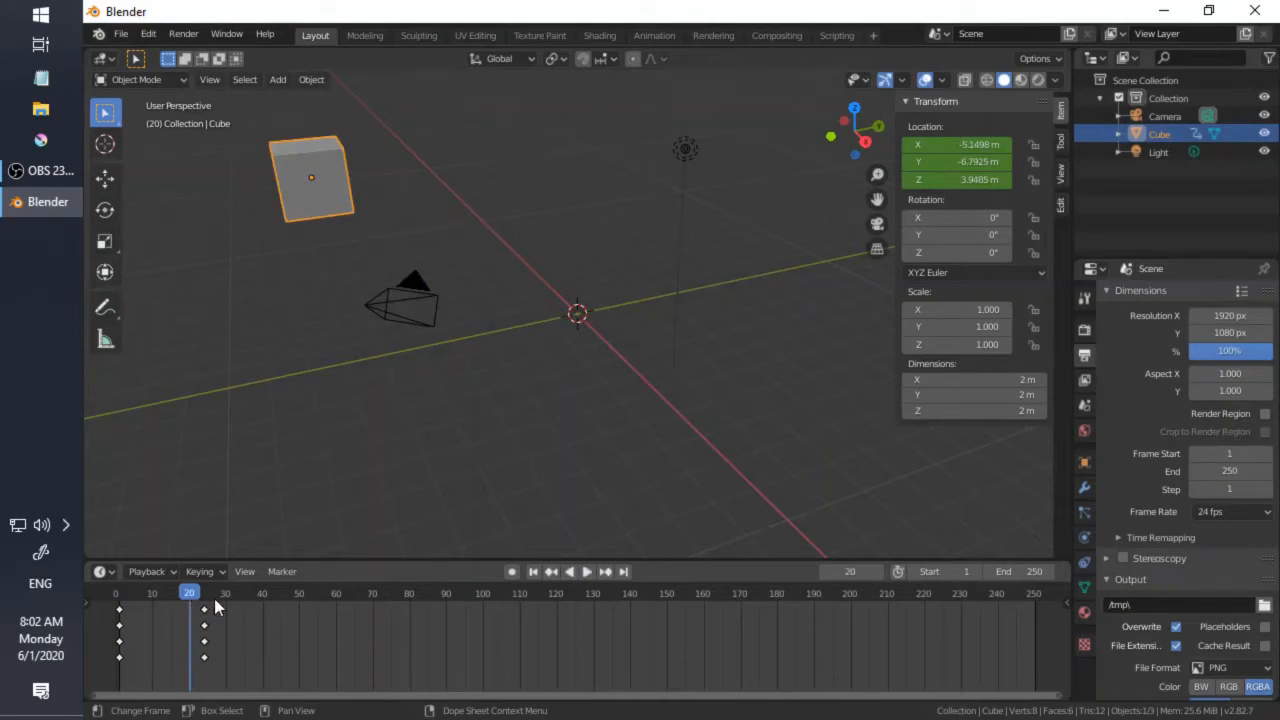
Step: At frame 63, move the cube to about X 0.87, Y 8.05, Z 4.94 m and keyframe its location
{"action": "left_click", "coordinate": [295, 592]}
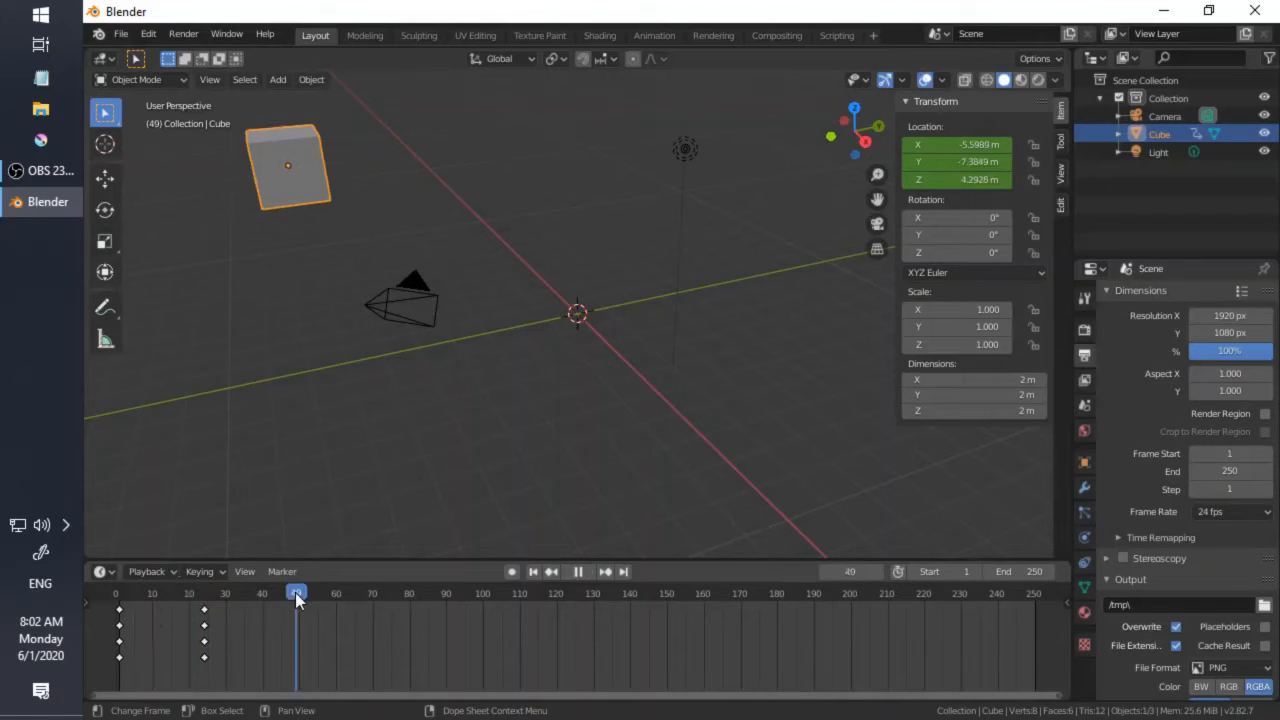
{"action": "left_click", "coordinate": [347, 604]}
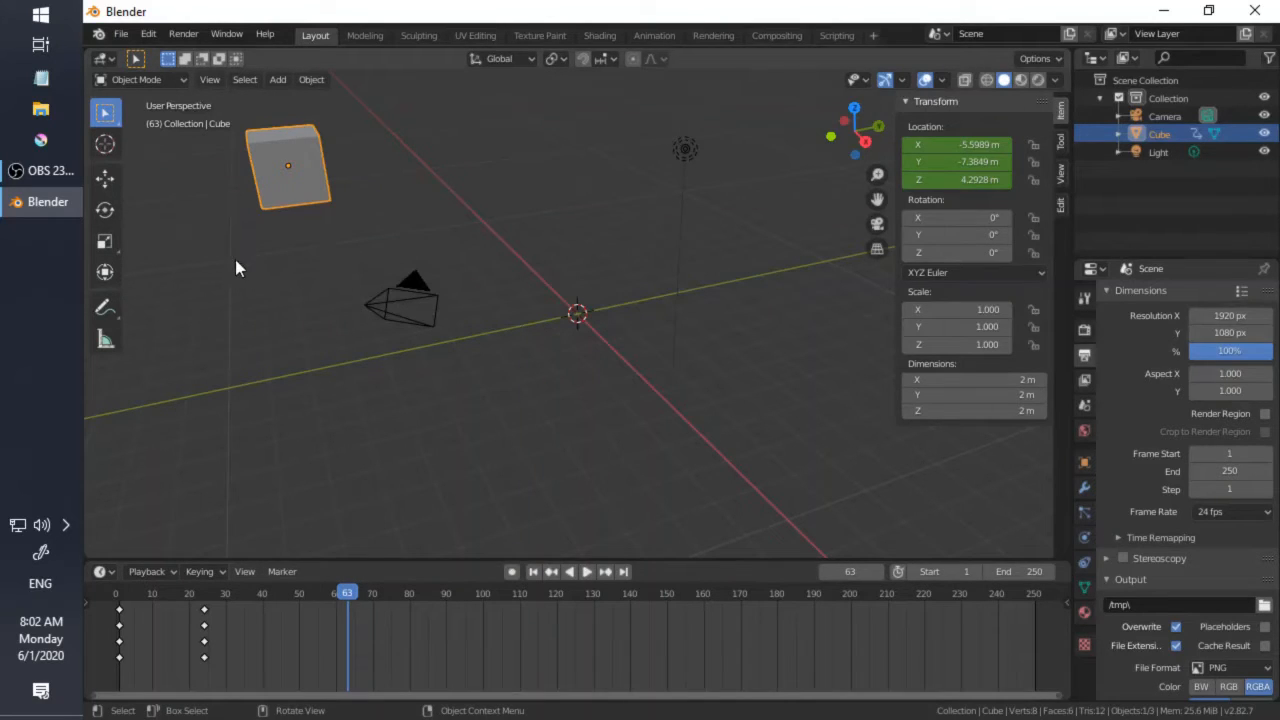
{"action": "key", "text": "g"}
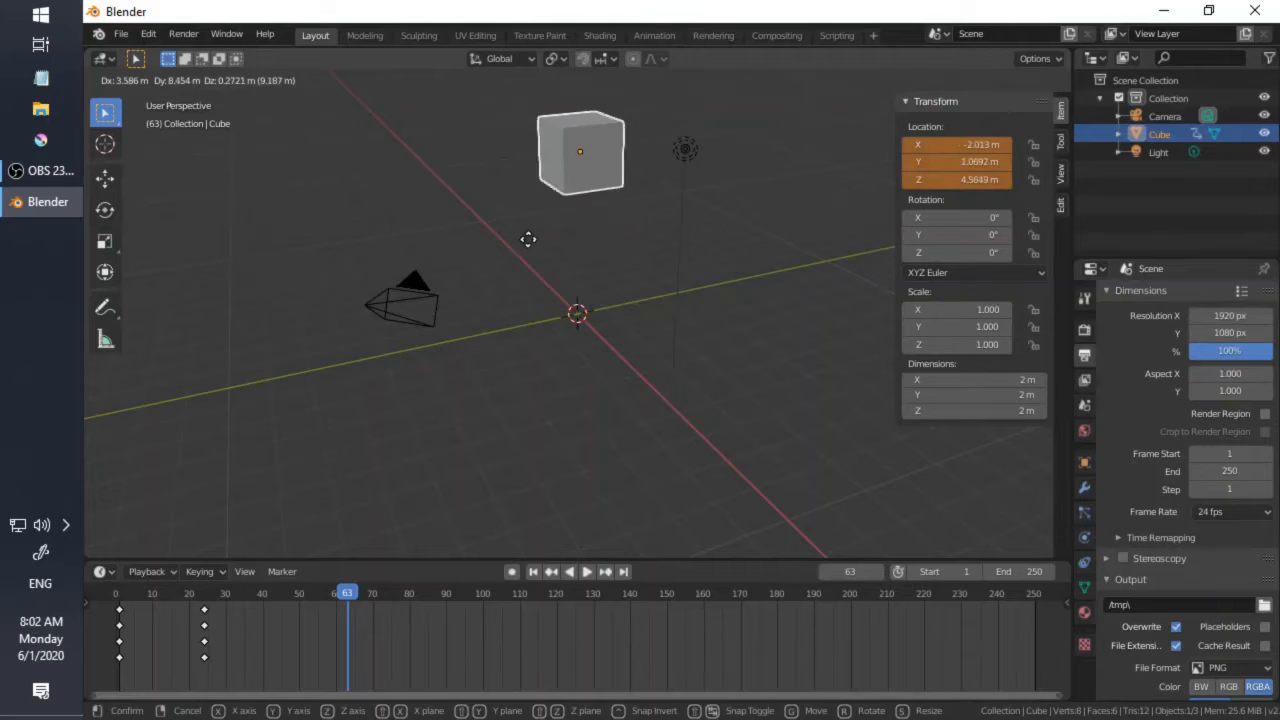
{"action": "left_click", "coordinate": [741, 229]}
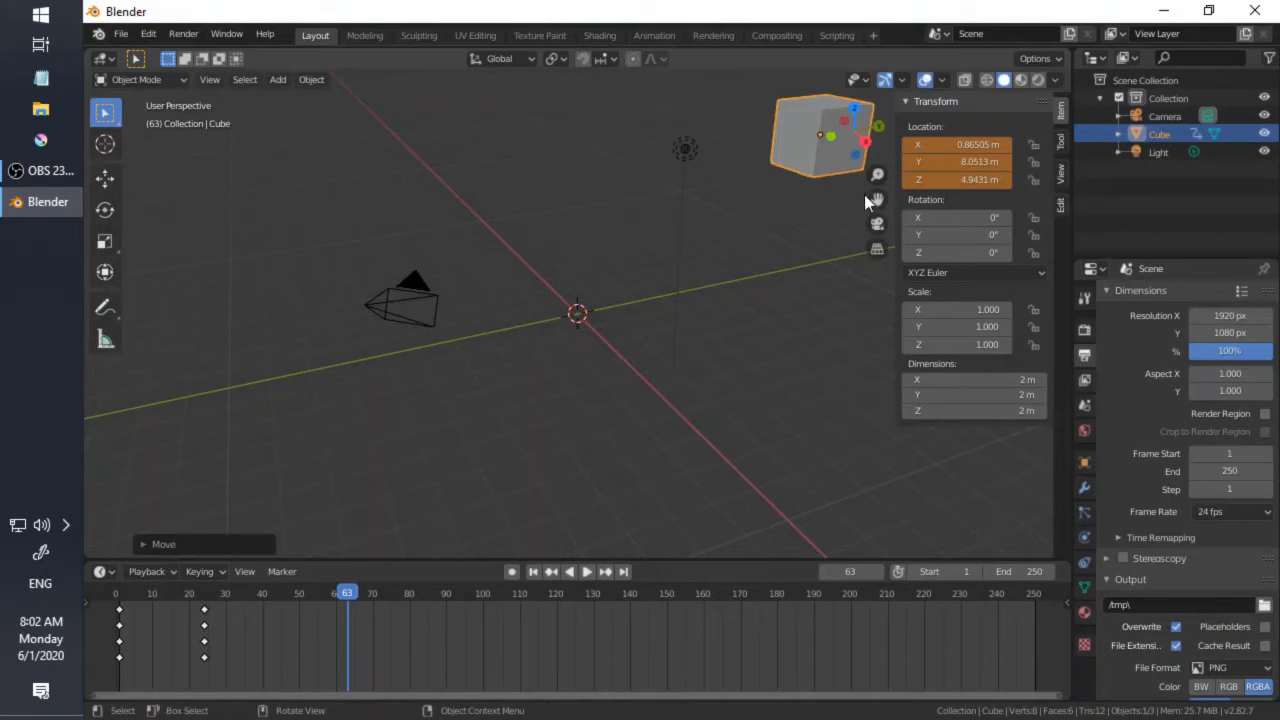
{"action": "key", "text": "i"}
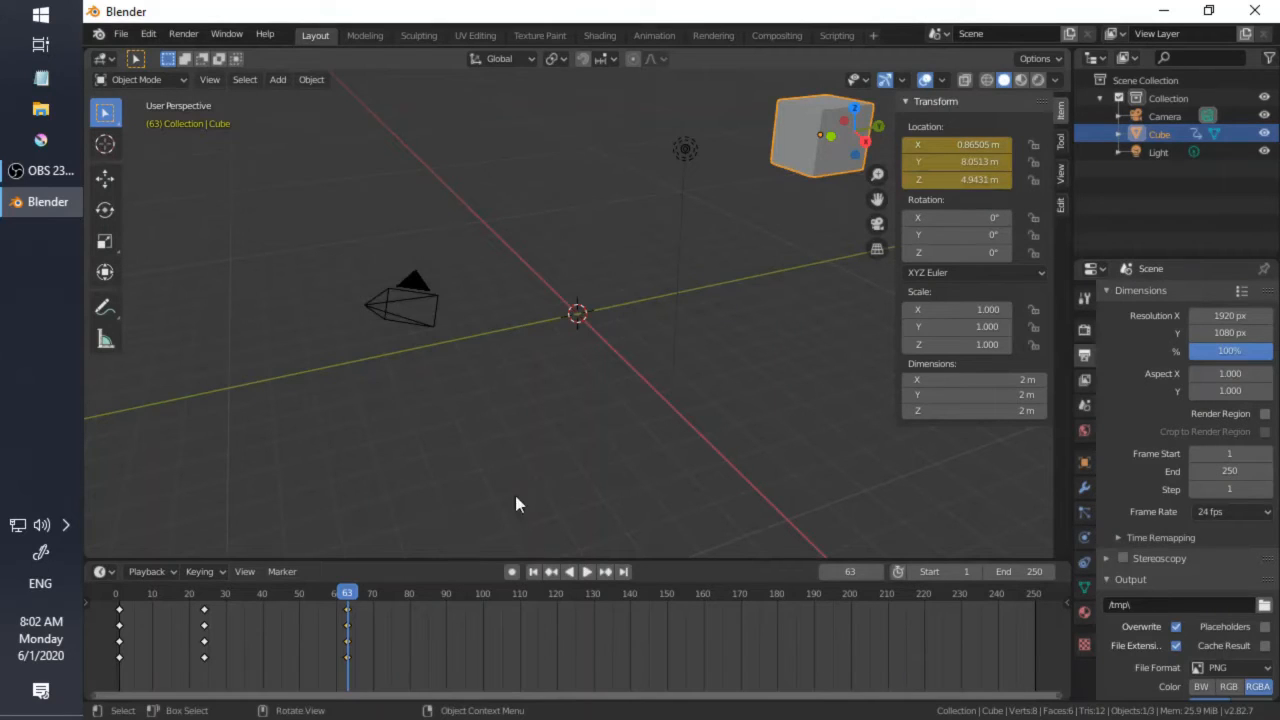
Step: At frame 79, move the cube to about X -6.2, Y -8.0, Z 4.8 m and keyframe its location
{"action": "left_click", "coordinate": [408, 592]}
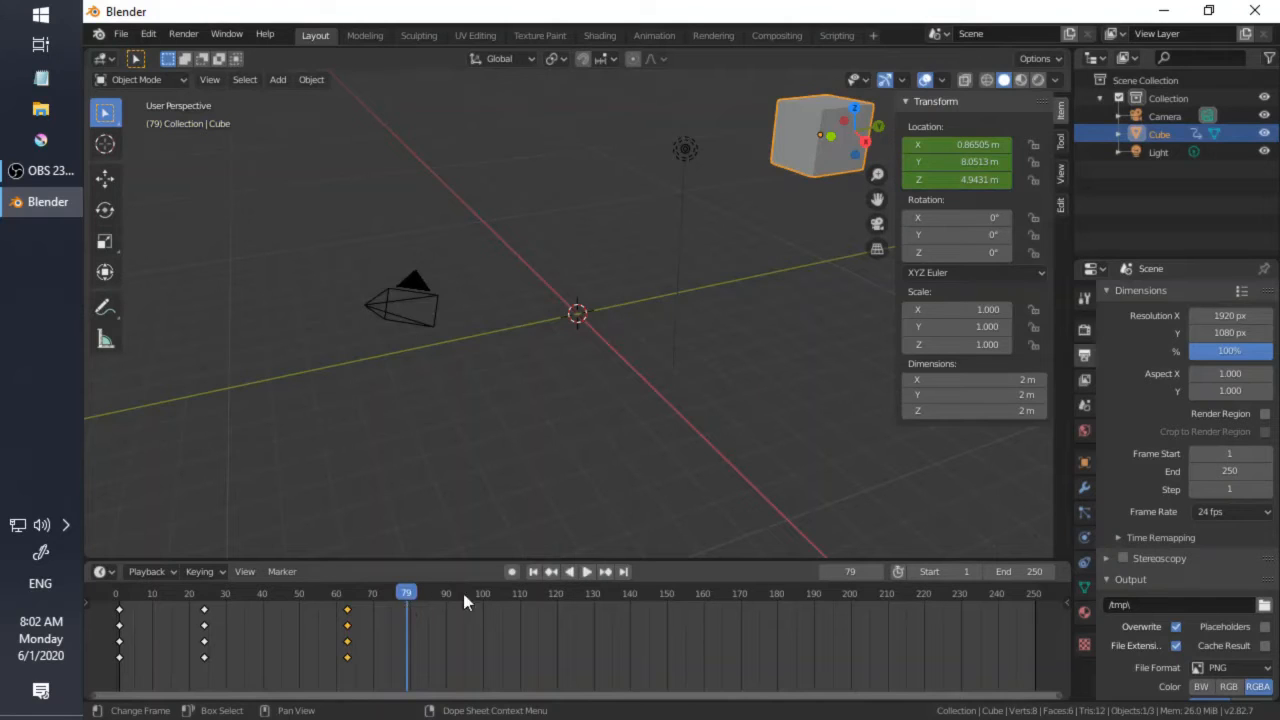
{"action": "mouse_move", "coordinate": [451, 639]}
{"action": "left_mouse_down"}
{"action": "mouse_move", "coordinate": [495, 645]}
{"action": "mouse_move", "coordinate": [465, 659]}
{"action": "left_mouse_up"}
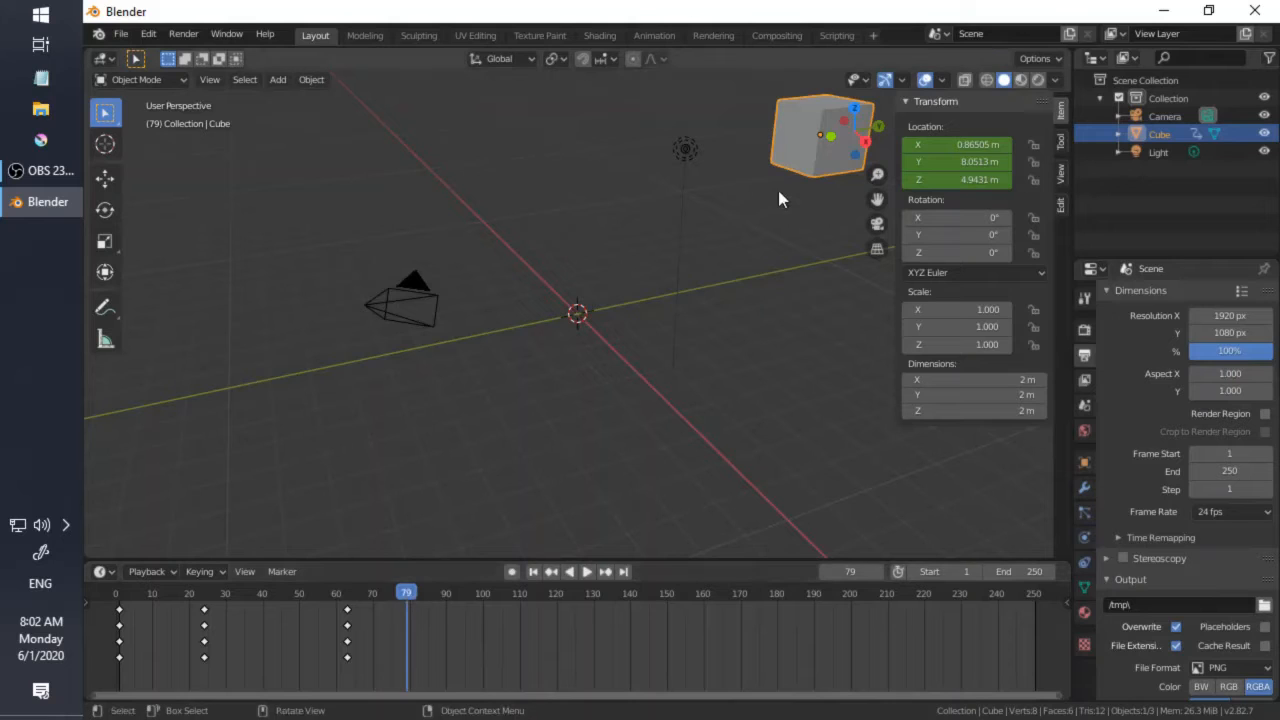
{"action": "key", "text": "g"}
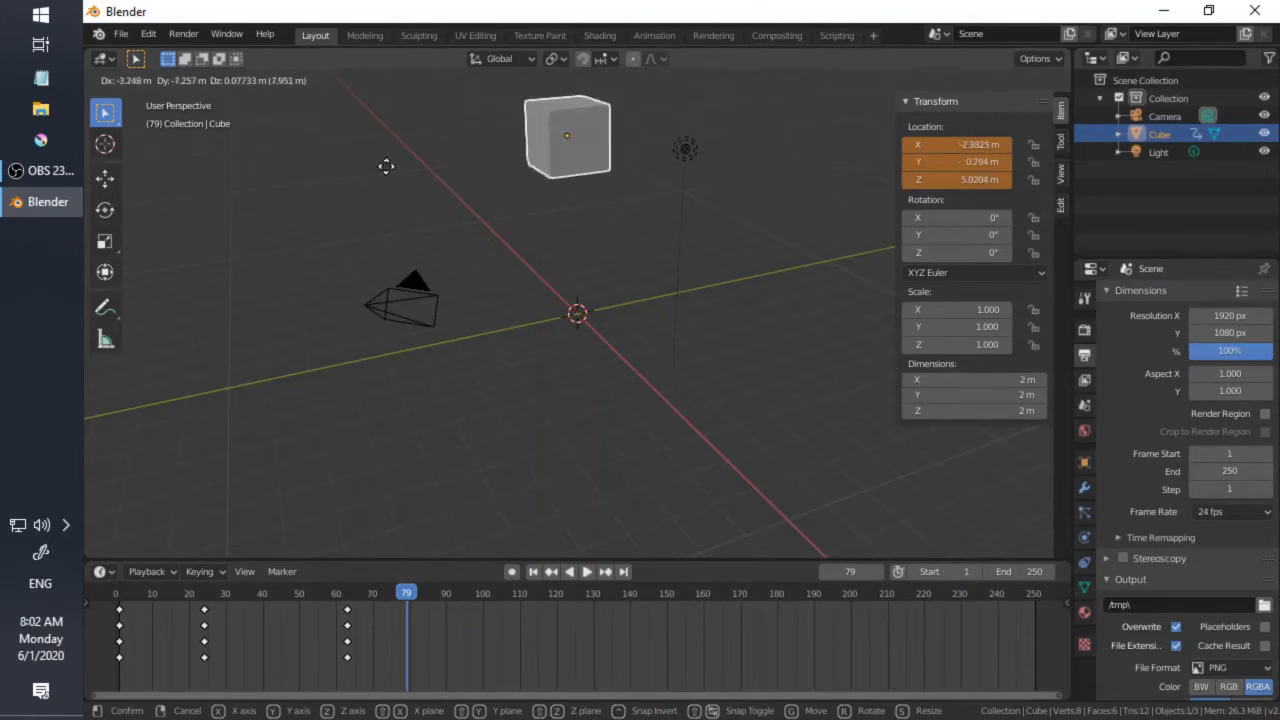
{"action": "left_click", "coordinate": [259, 185]}
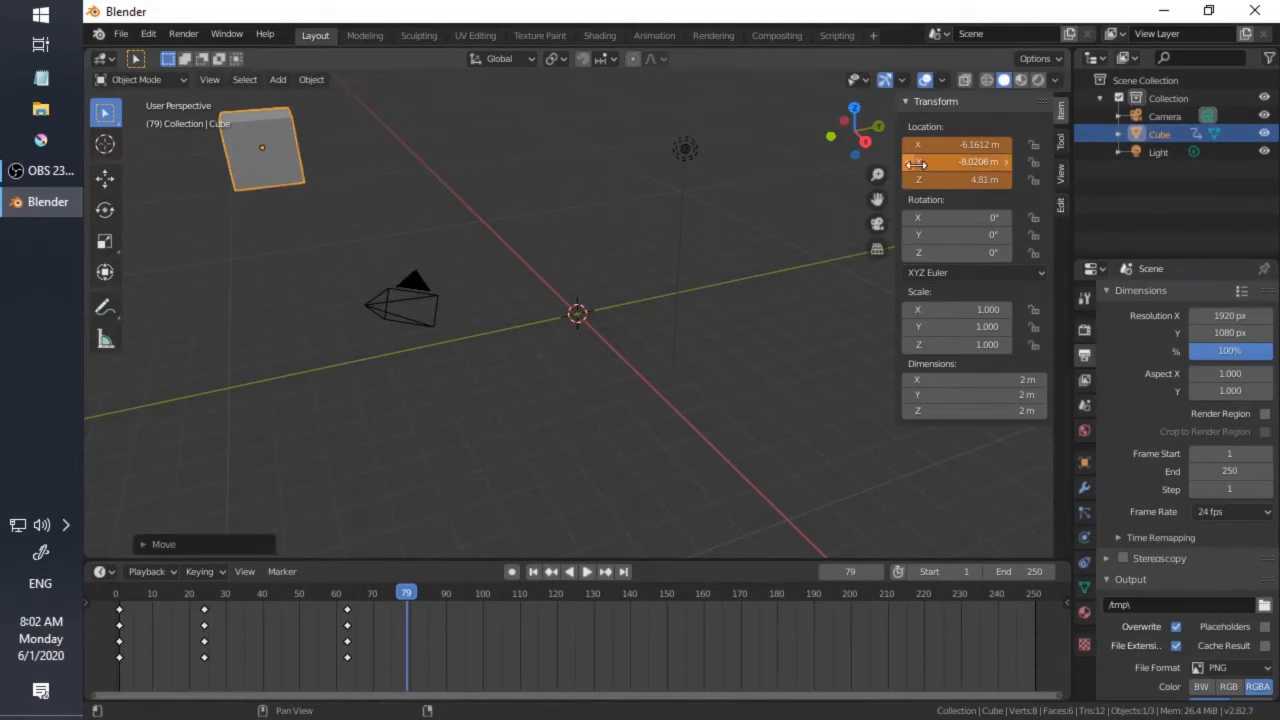
{"action": "key", "text": "i"}
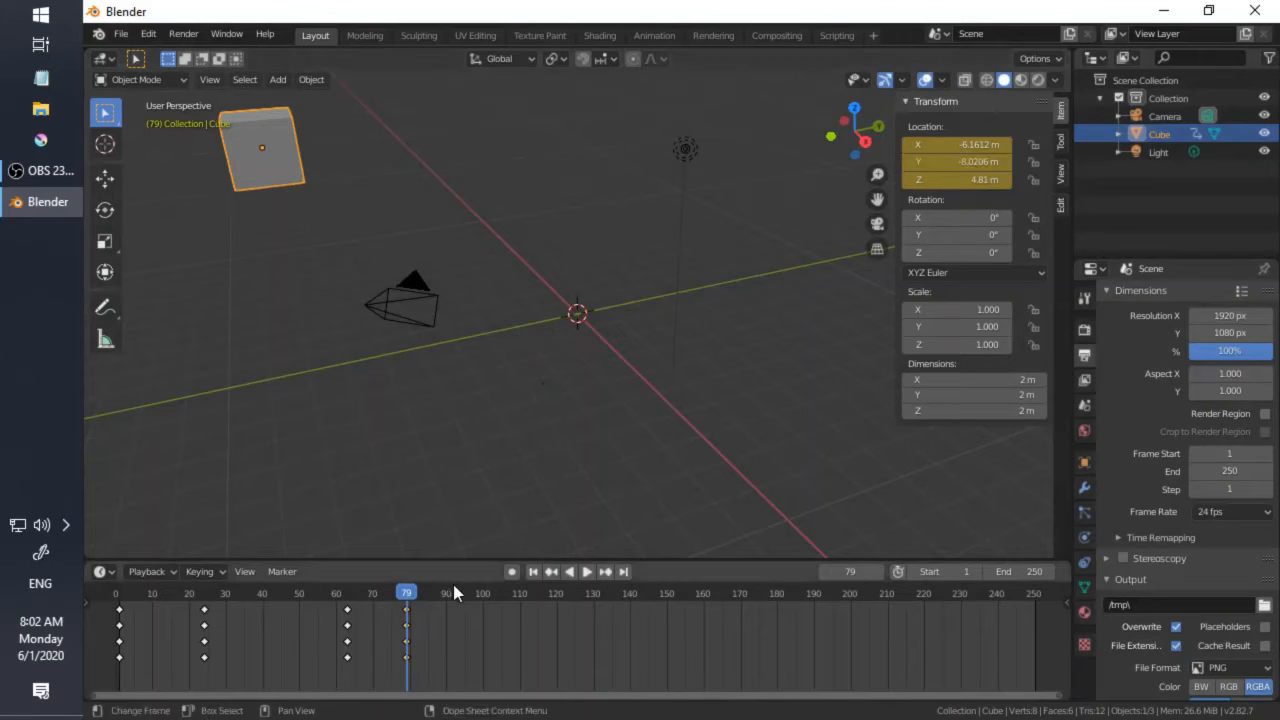
Step: At frame 92, move the cube to about X -0.01, Y -2.4, Z -1.9 m and keyframe its location
{"action": "key", "text": "space"}
{"action": "key", "text": "space"}
{"action": "key", "text": "g"}
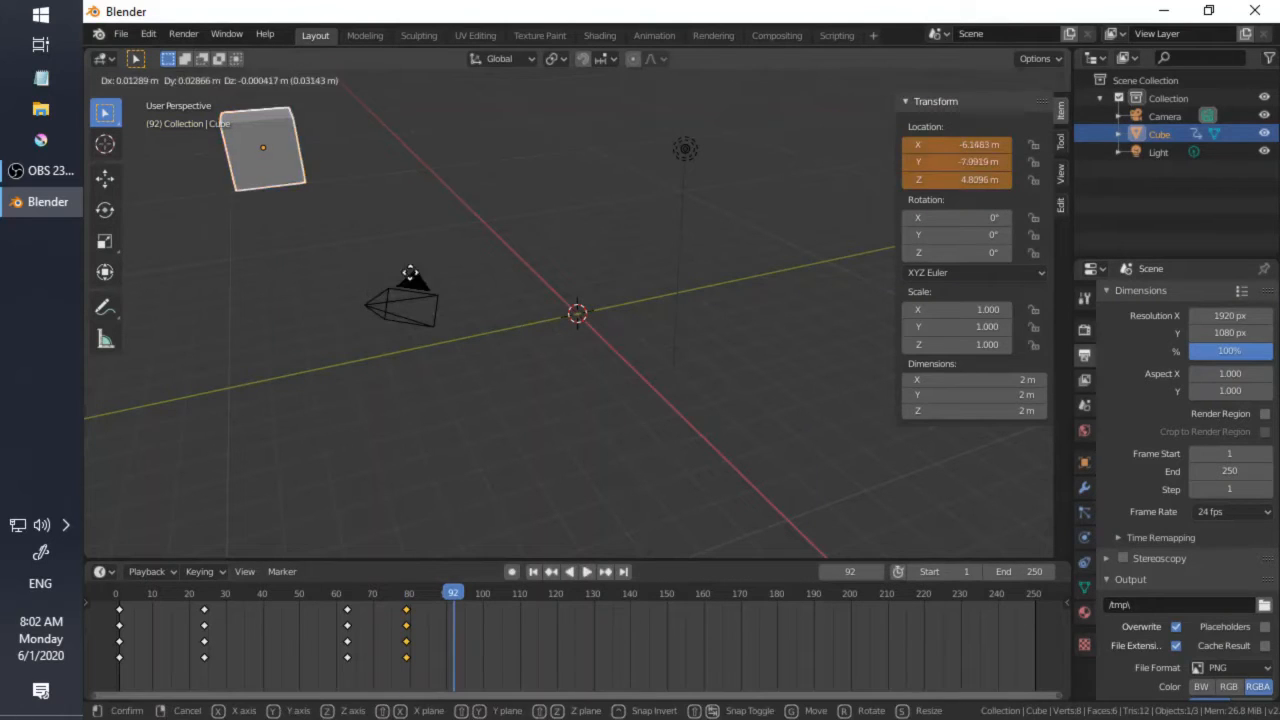
{"action": "left_click", "coordinate": [570, 495]}
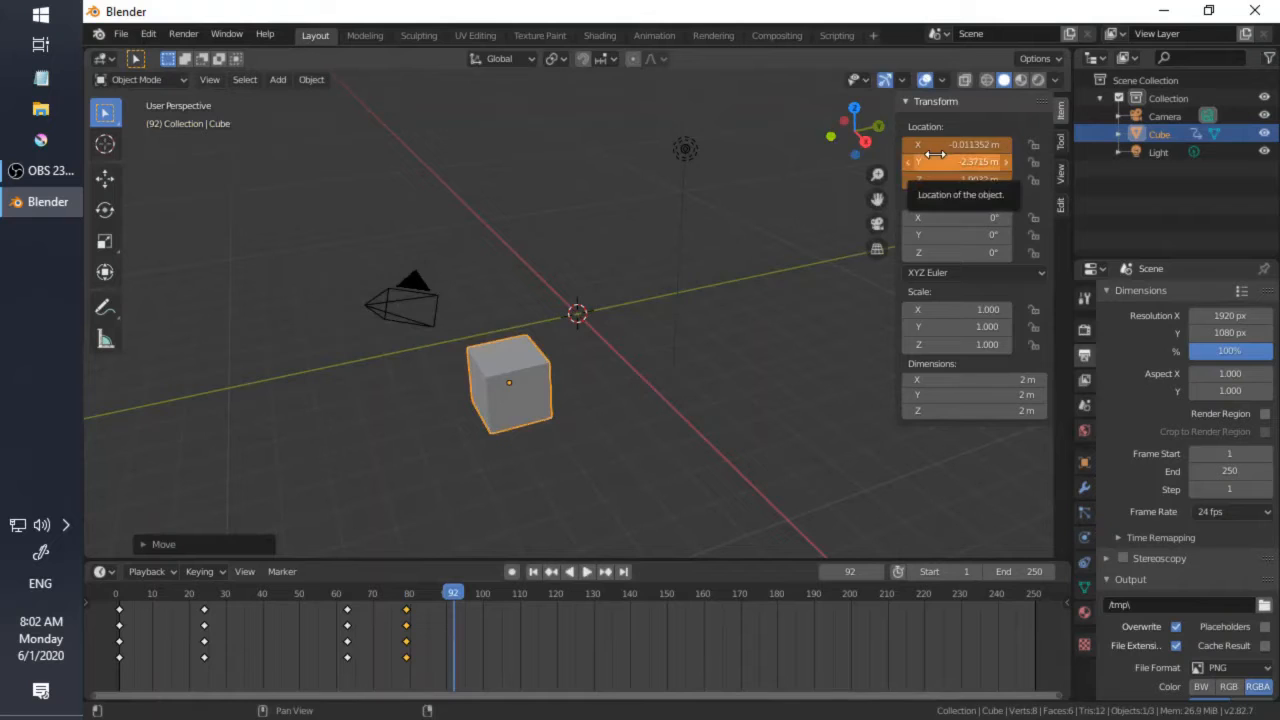
{"action": "key", "text": "i"}
Step: At frame 106, move the cube to about X -3.0, Y -3.9, Z 2.4 m and keyframe its location
{"action": "left_click", "coordinate": [505, 597]}
{"action": "key", "text": "g"}
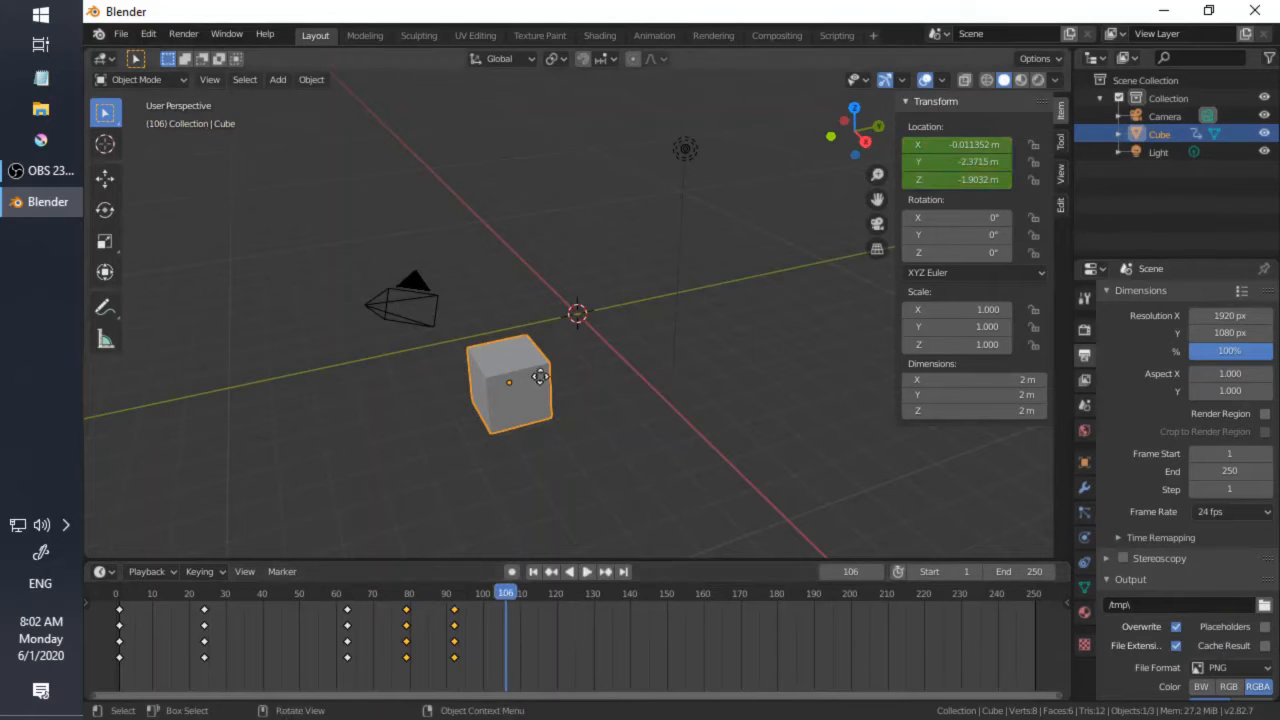
{"action": "left_click", "coordinate": [641, 342]}
{"action": "key", "text": "i"}
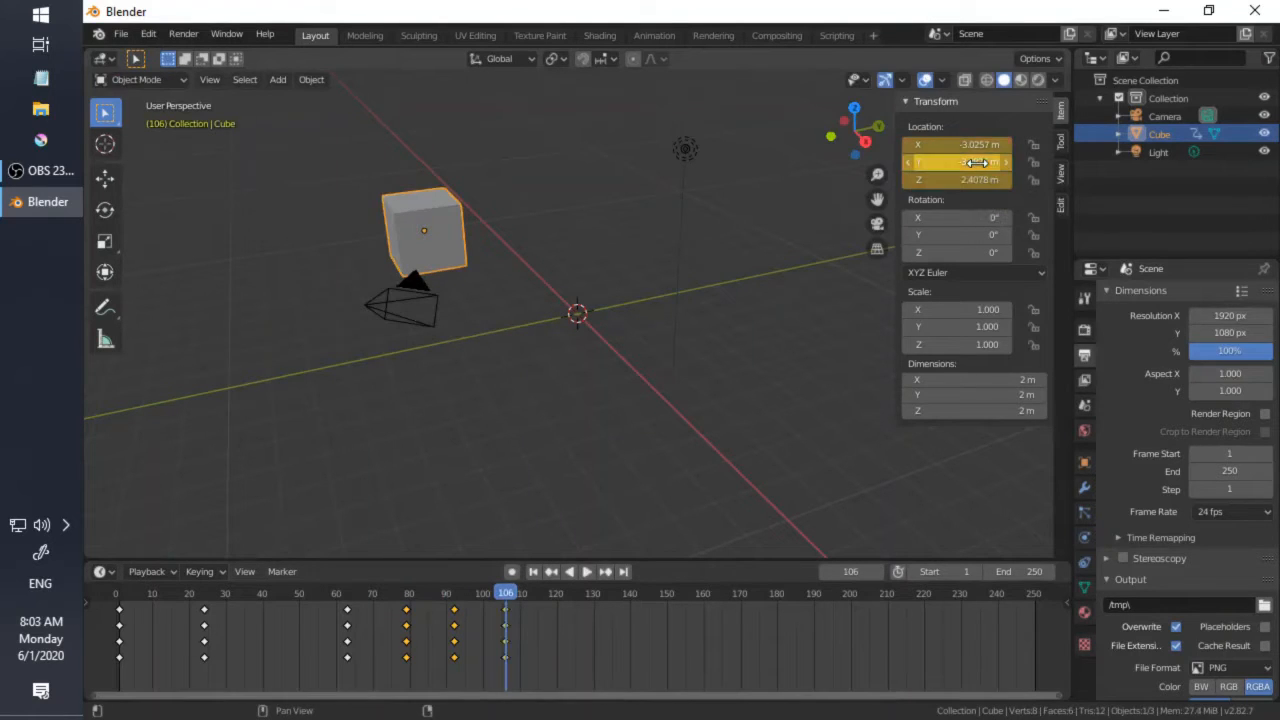
Step: Play the cube's animation from the first frame through the last keyframe, then stop playback
{"action": "left_click", "coordinate": [533, 571]}
{"action": "left_click", "coordinate": [587, 571]}
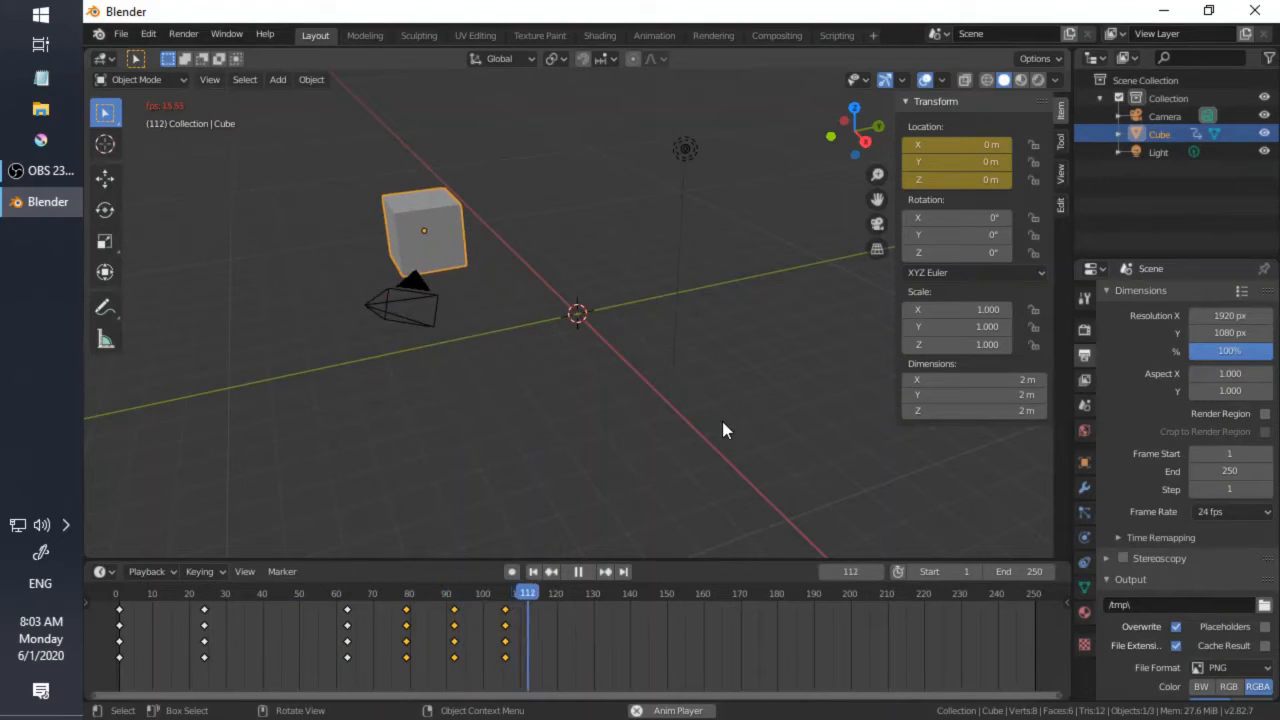
{"action": "key", "text": "space"}
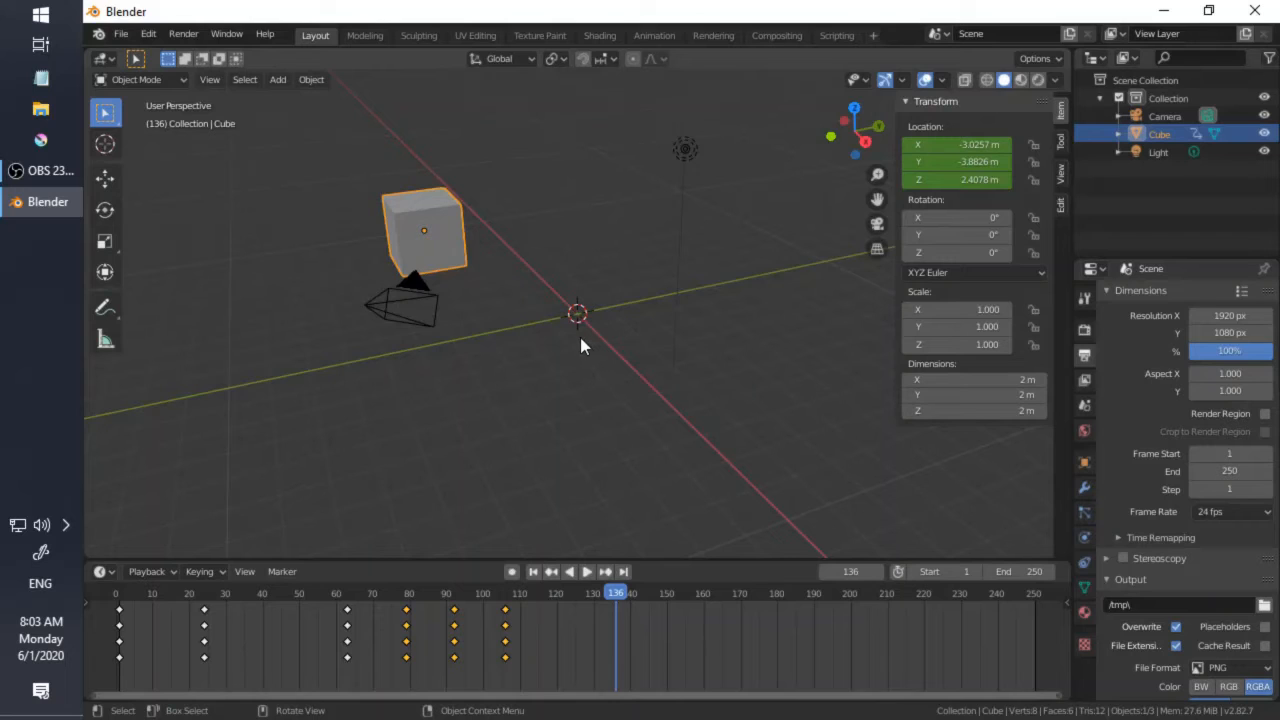
Step: Go to the cube's last location keyframe at frame 106
{"action": "left_click", "coordinate": [503, 594]}
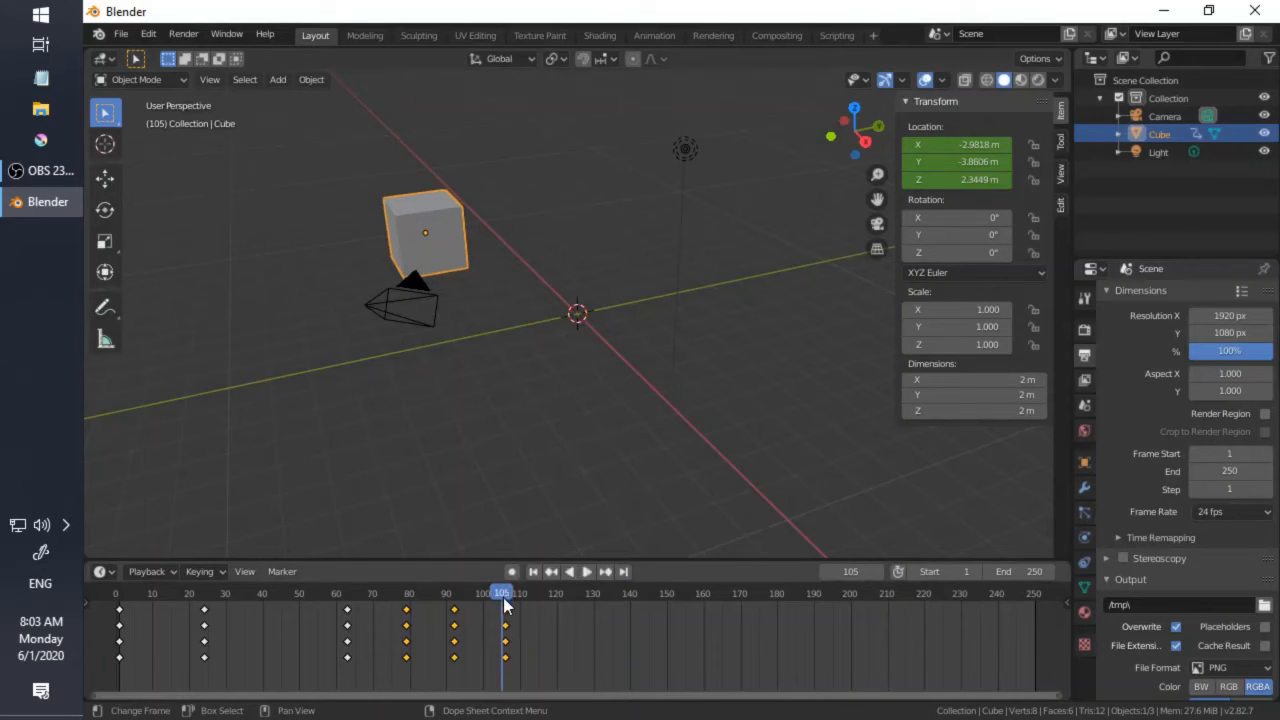
{"action": "left_click", "coordinate": [506, 595]}
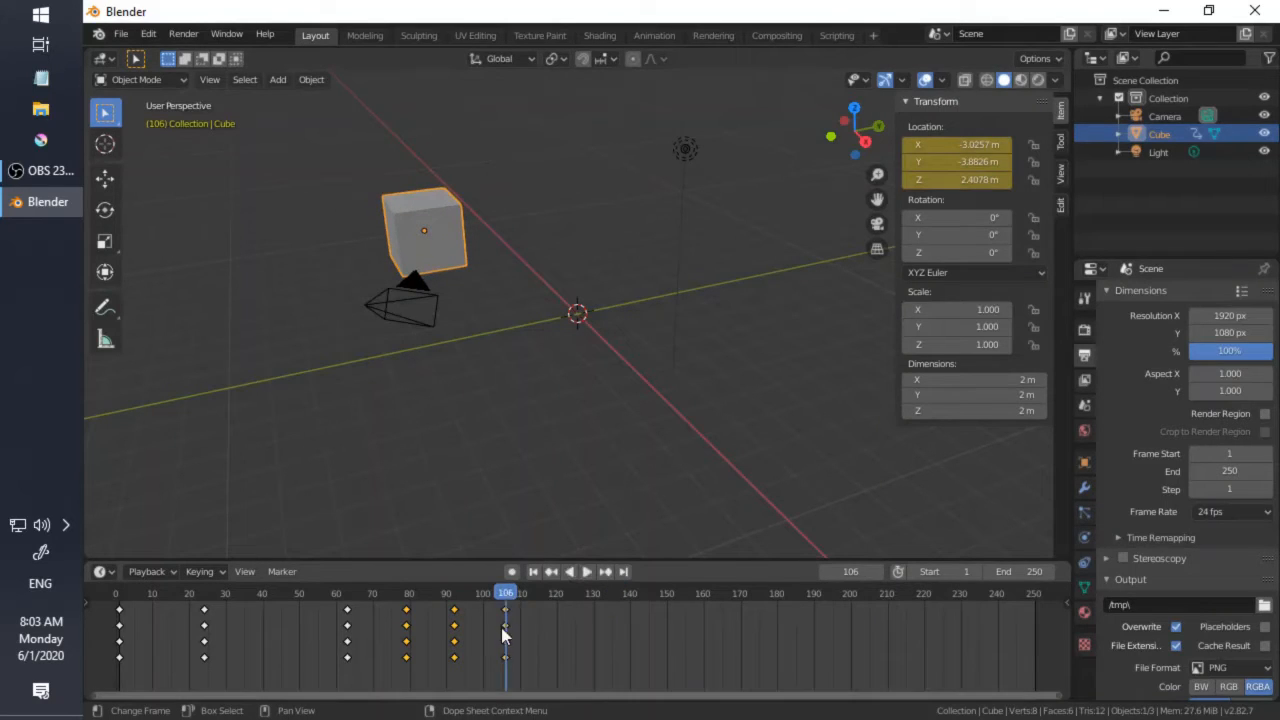
{"action": "scroll", "coordinate": [501, 627], "scroll_direction": "up", "scroll_amount": 2}
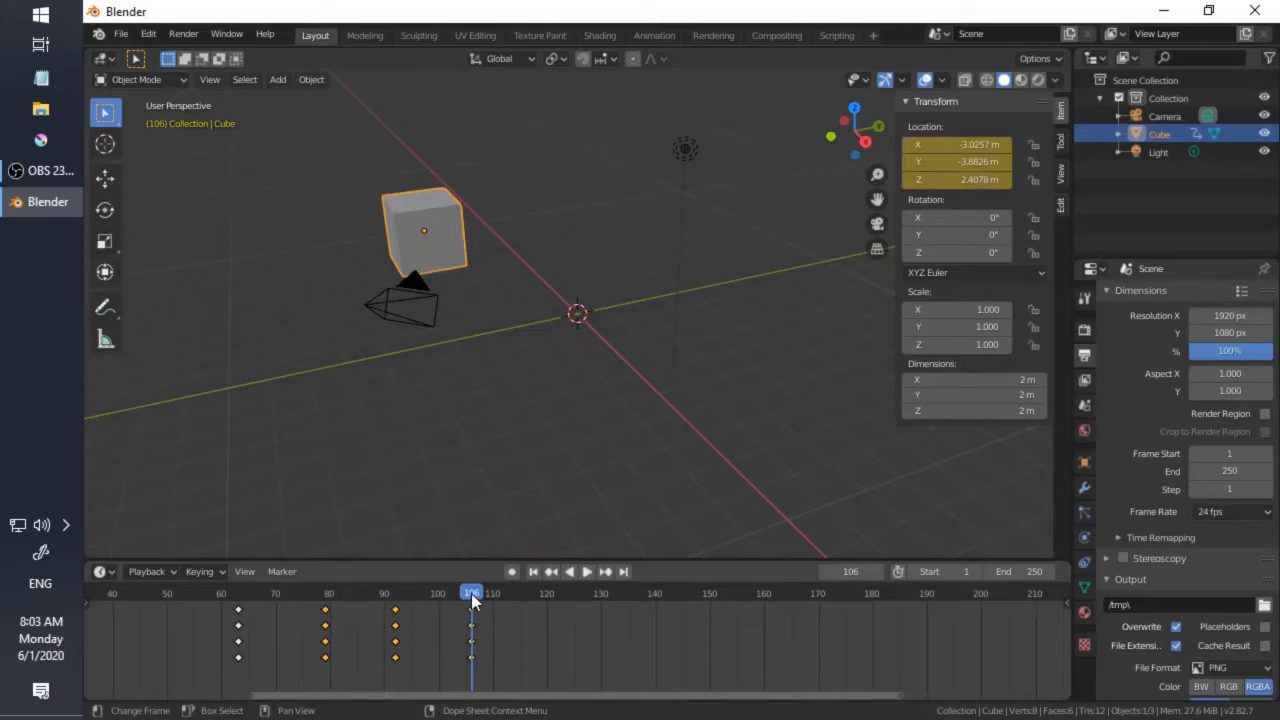
{"action": "left_click_drag", "start_coordinate": [471, 593], "coordinate": [471, 597]}
{"action": "key", "text": "Left"}
{"action": "key", "text": "Left"}
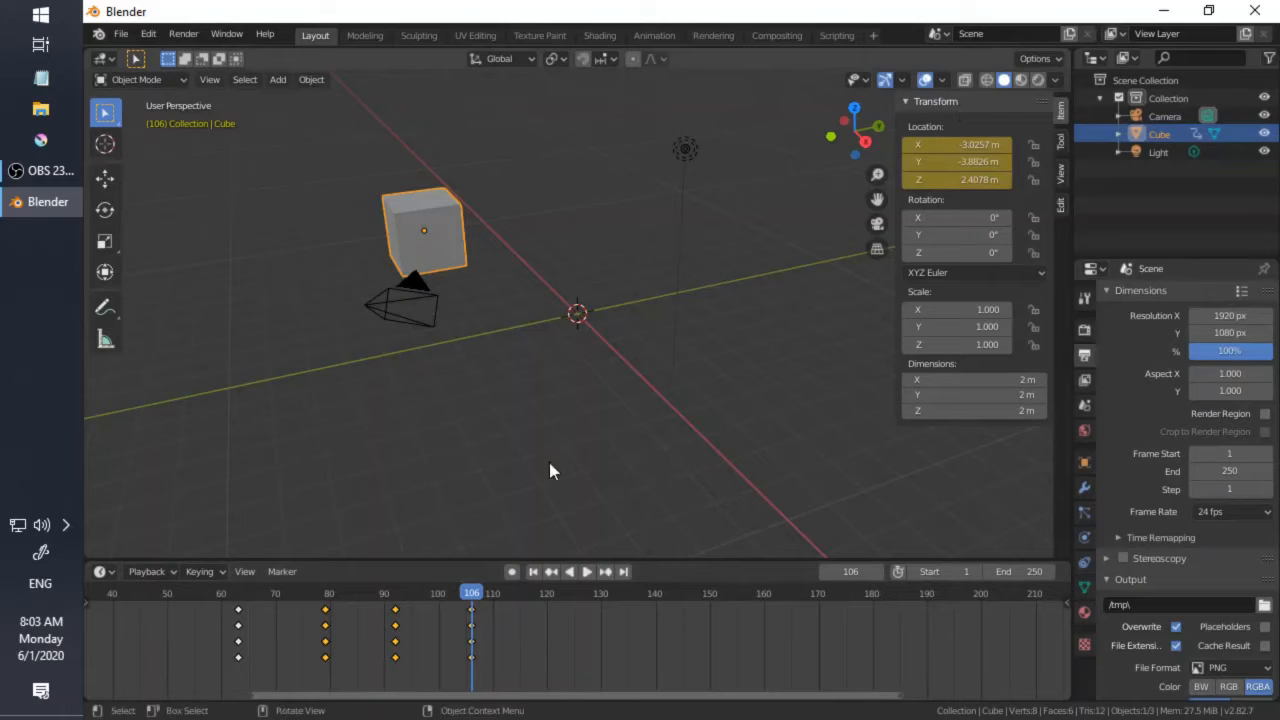
{"action": "mouse_move", "coordinate": [474, 598]}
{"action": "left_mouse_down"}
{"action": "mouse_move", "coordinate": [324, 599]}
{"action": "mouse_move", "coordinate": [472, 596]}
{"action": "left_mouse_up"}
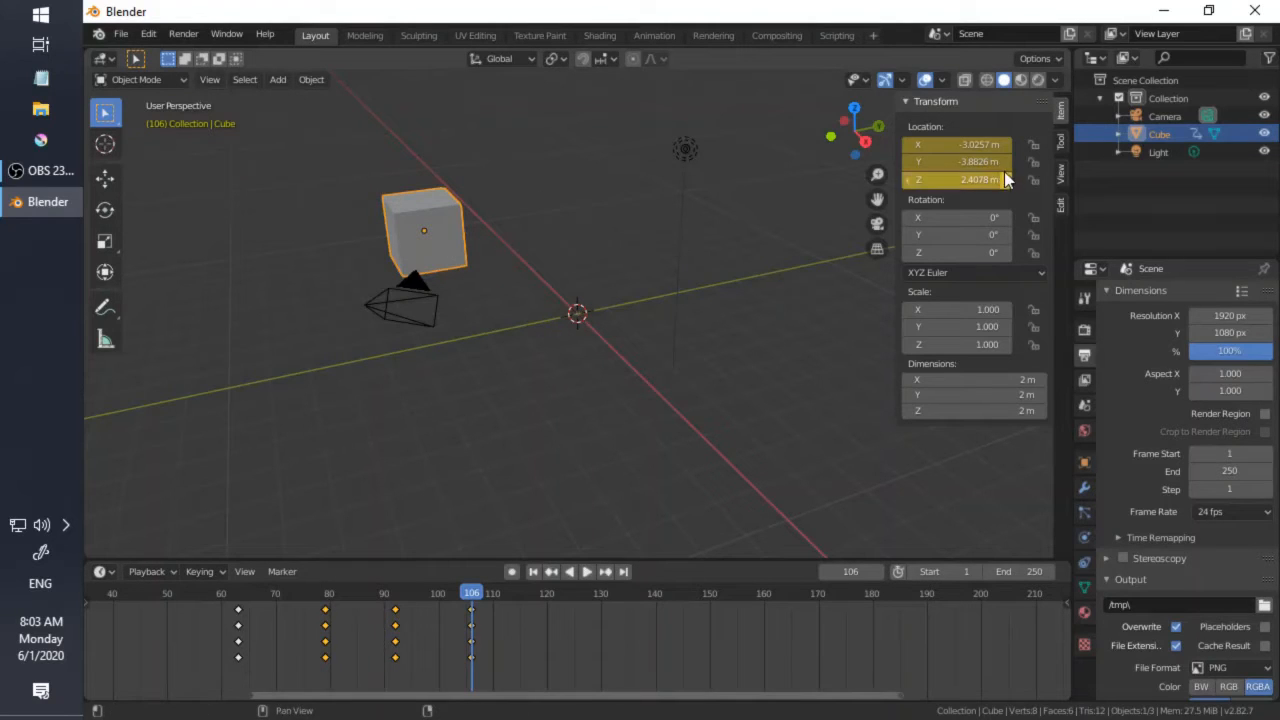
Step: Set the cube's X, Y and Z location to 0 m at frame 106 without keyframing, and scrub off the frame and back
{"action": "left_click", "coordinate": [964, 144]}
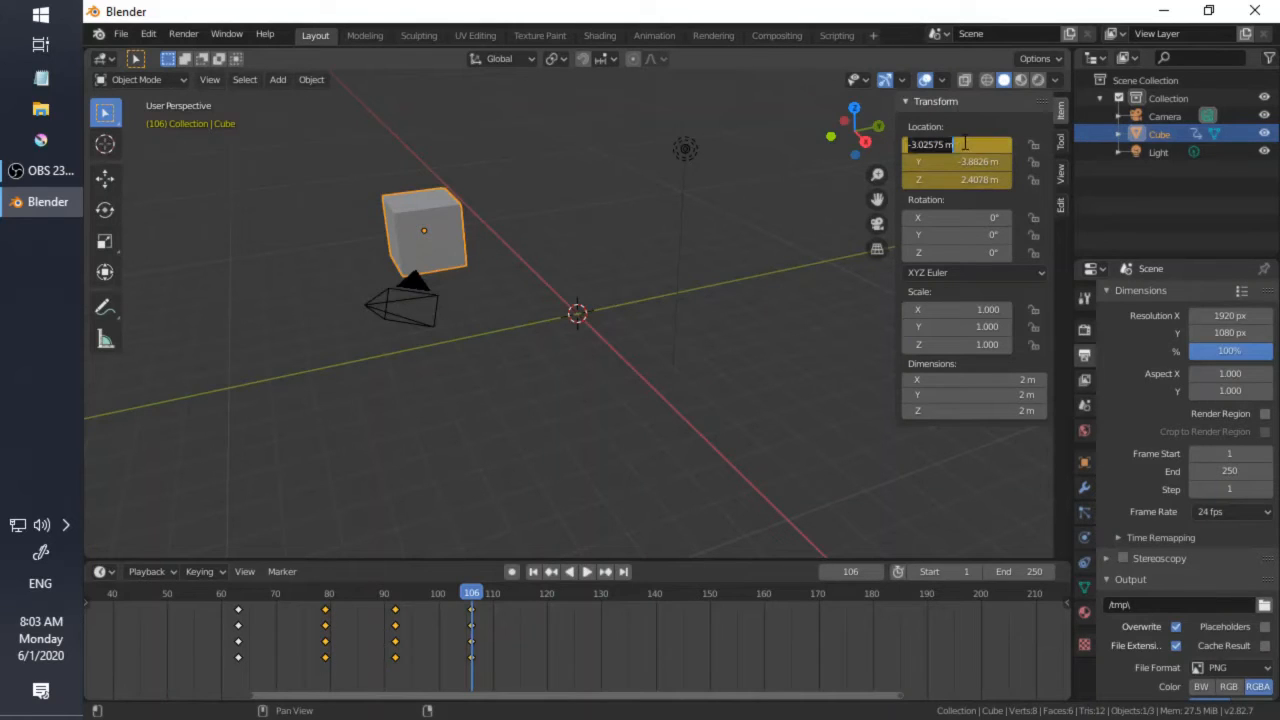
{"action": "type", "text": "0"}
{"action": "key", "text": "Return"}
{"action": "left_click", "coordinate": [952, 162]}
{"action": "type", "text": "0"}
{"action": "key", "text": "Return"}
{"action": "left_click", "coordinate": [949, 178]}
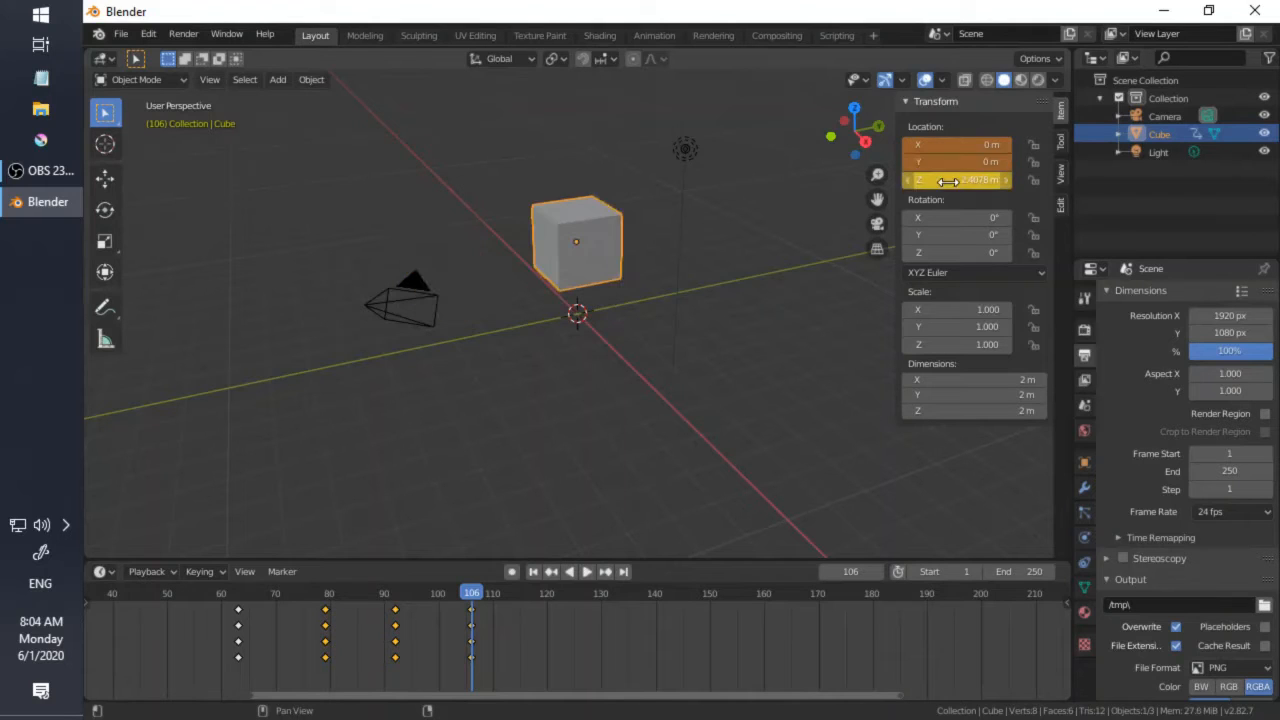
{"action": "type", "text": "0"}
{"action": "key", "text": "Return"}
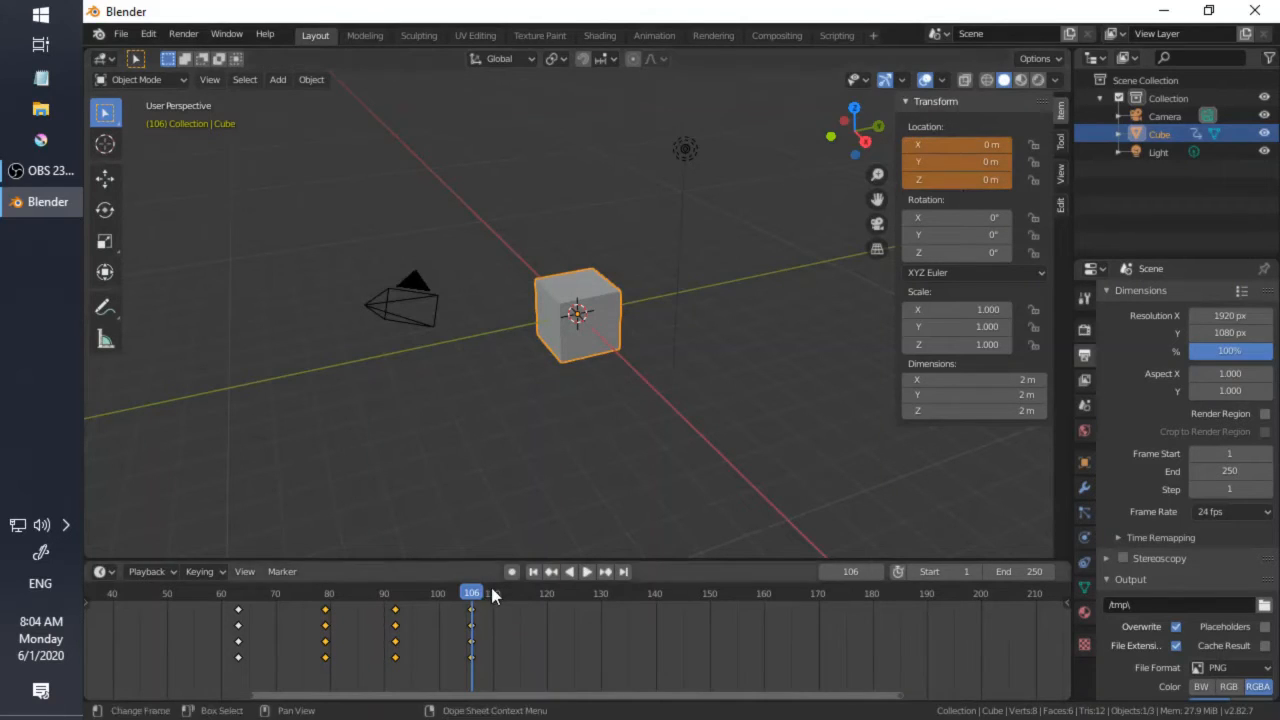
{"action": "left_click_drag", "start_coordinate": [494, 588], "coordinate": [472, 605]}
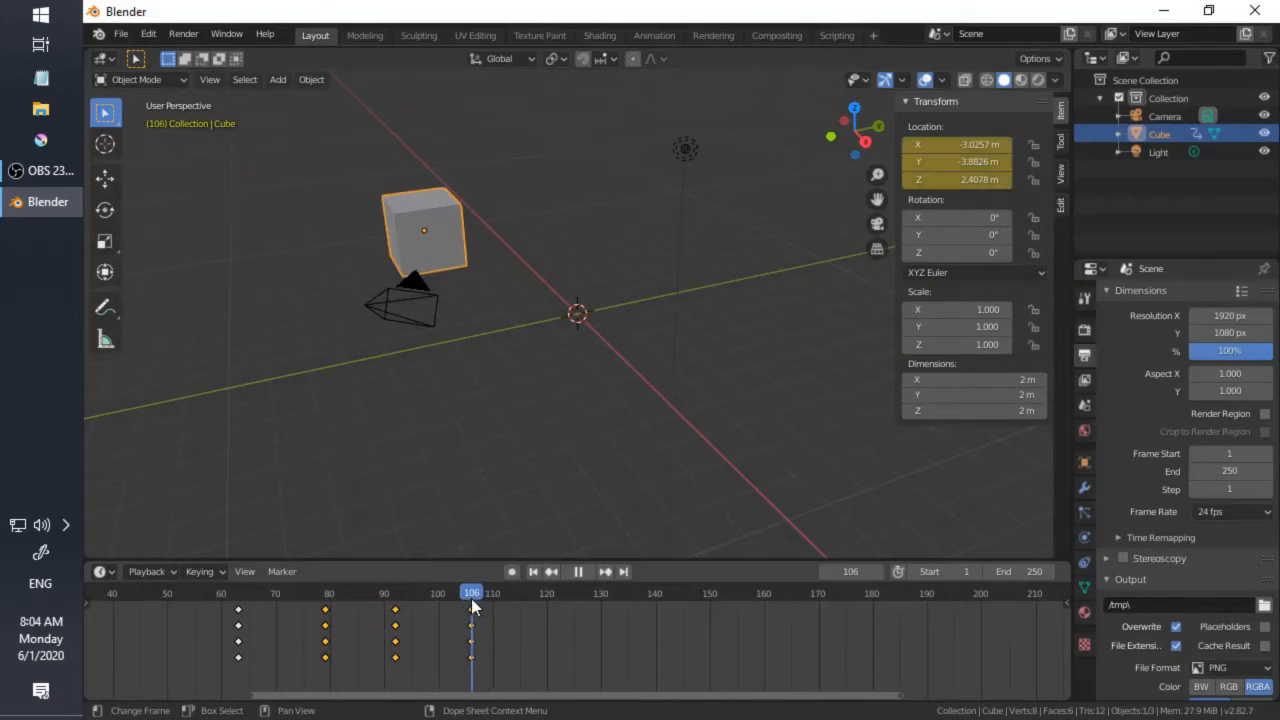
Step: At frame 106, set the cube's X, Y and Z location to 0 m and keyframe the location
{"action": "left_click", "coordinate": [950, 143]}
{"action": "type", "text": "0"}
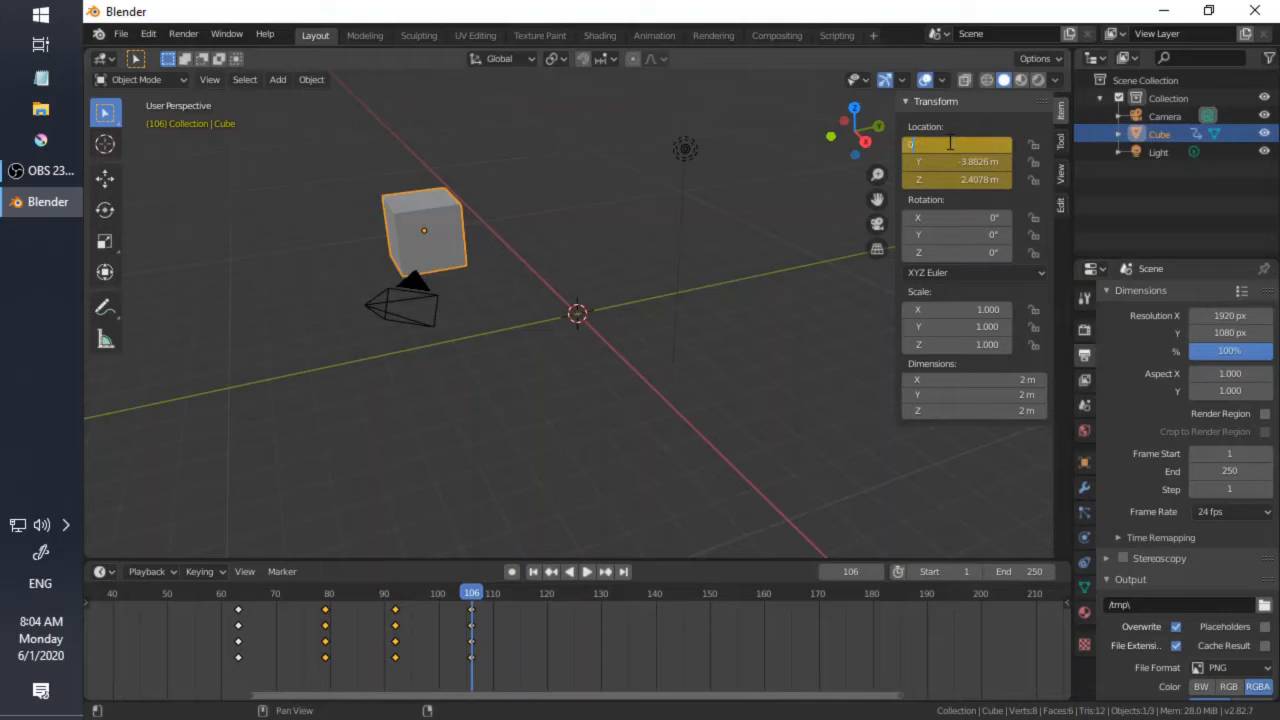
{"action": "key", "text": "Return"}
{"action": "left_click", "coordinate": [944, 165]}
{"action": "type", "text": "0"}
{"action": "key", "text": "Return"}
{"action": "left_click", "coordinate": [941, 177]}
{"action": "type", "text": "0"}
{"action": "key", "text": "Return"}
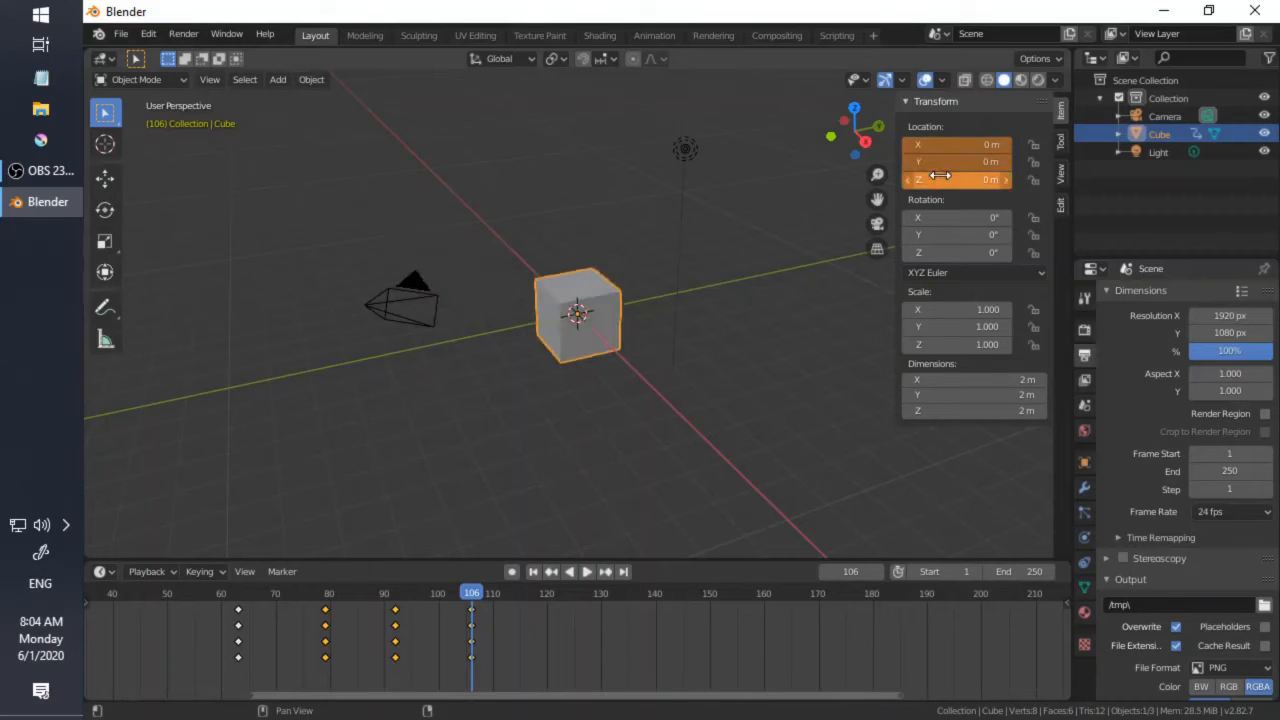
{"action": "key", "text": "i"}
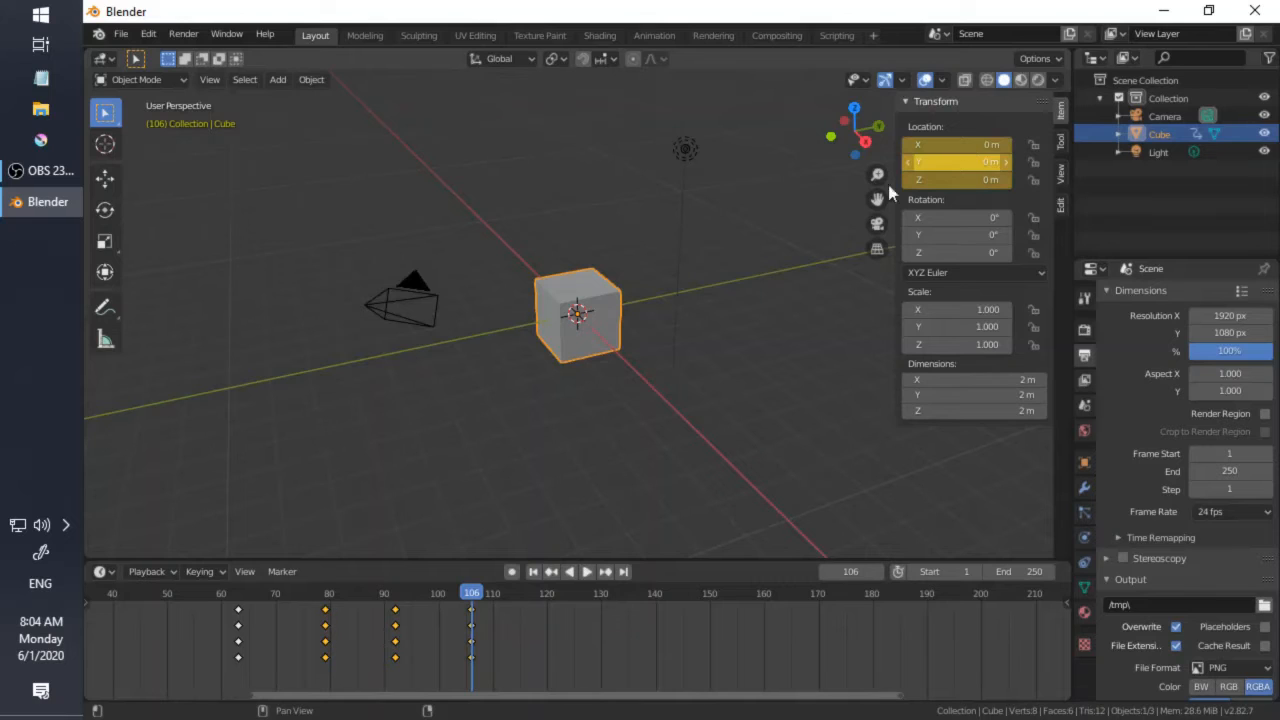
Step: Play the cube's animation from the first frame to review the edited final location, and stop playback
{"action": "mouse_move", "coordinate": [476, 592]}
{"action": "left_mouse_down"}
{"action": "mouse_move", "coordinate": [449, 600]}
{"action": "mouse_move", "coordinate": [465, 603]}
{"action": "mouse_move", "coordinate": [331, 597]}
{"action": "mouse_move", "coordinate": [489, 595]}
{"action": "left_mouse_up"}
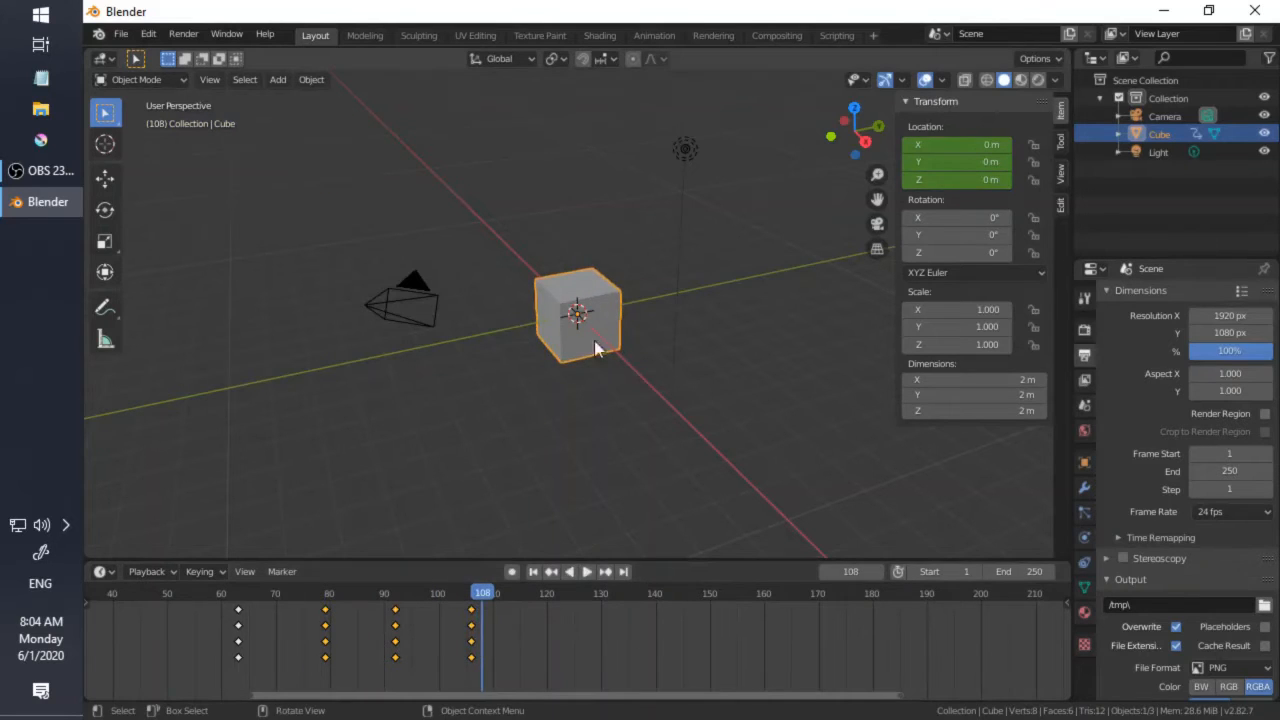
{"action": "scroll", "coordinate": [640, 440], "scroll_direction": "down", "scroll_amount": 4}
{"action": "scroll", "coordinate": [623, 621], "scroll_direction": "down", "scroll_amount": 1}
{"action": "scroll", "coordinate": [623, 621], "scroll_direction": "down", "scroll_amount": 5}
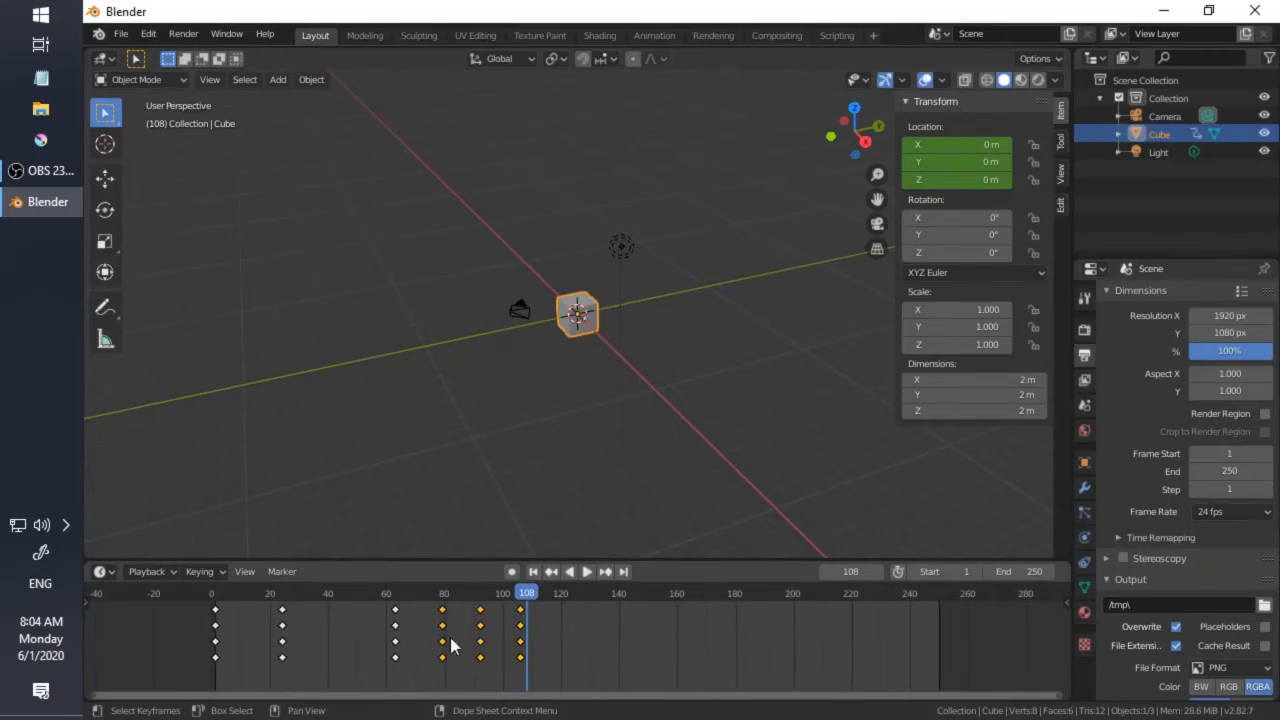
{"action": "scroll", "coordinate": [389, 610], "scroll_direction": "up", "scroll_amount": 5}
{"action": "scroll", "coordinate": [426, 660], "scroll_direction": "down", "scroll_amount": 1}
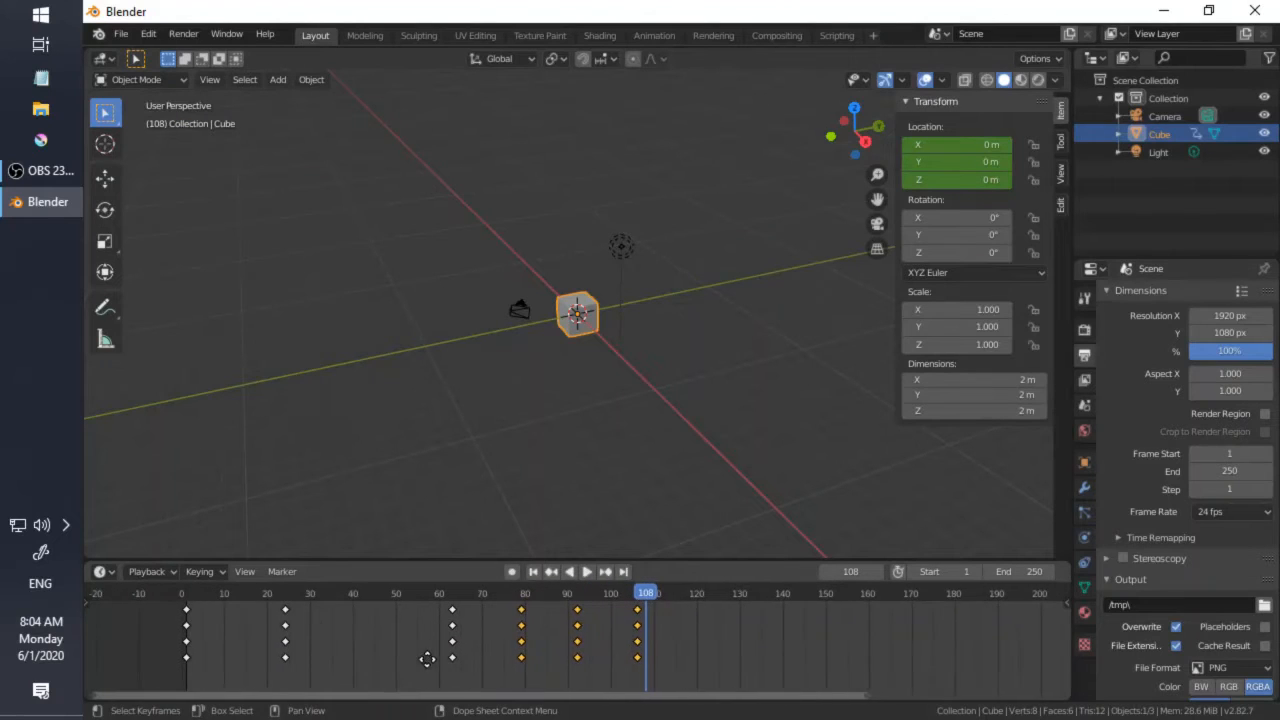
{"action": "left_click_drag", "start_coordinate": [286, 592], "coordinate": [159, 595]}
{"action": "key", "text": "space"}
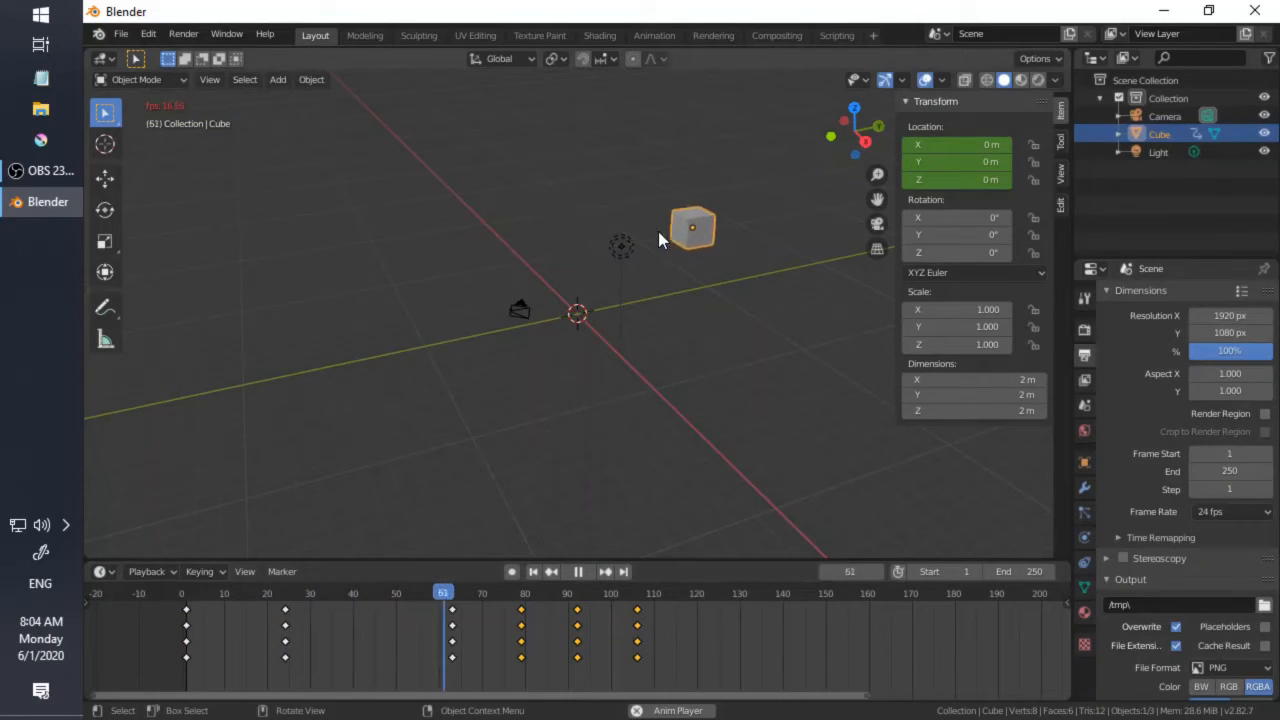
{"action": "key", "text": "space"}
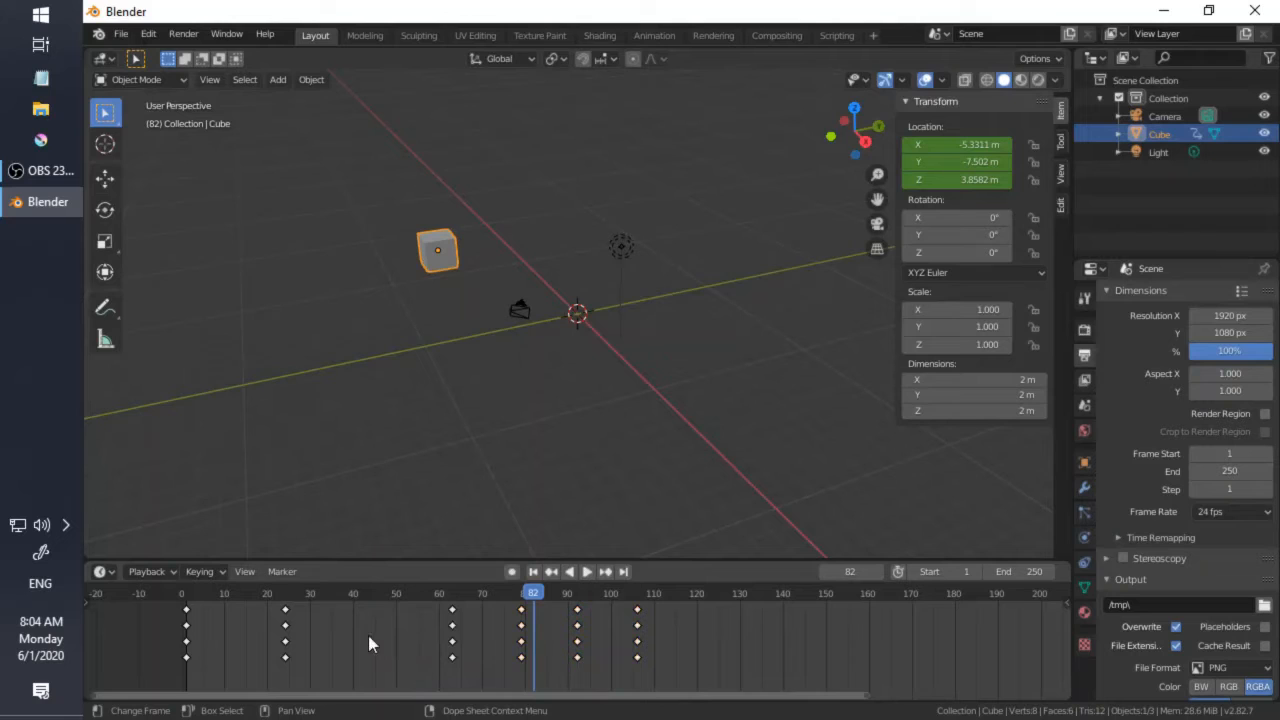
Step: Select the last four keyframe columns and move them 34 frames earlier, so they start at frame 29
{"action": "left_click_drag", "start_coordinate": [677, 684], "coordinate": [423, 601]}
{"action": "key", "text": "g"}
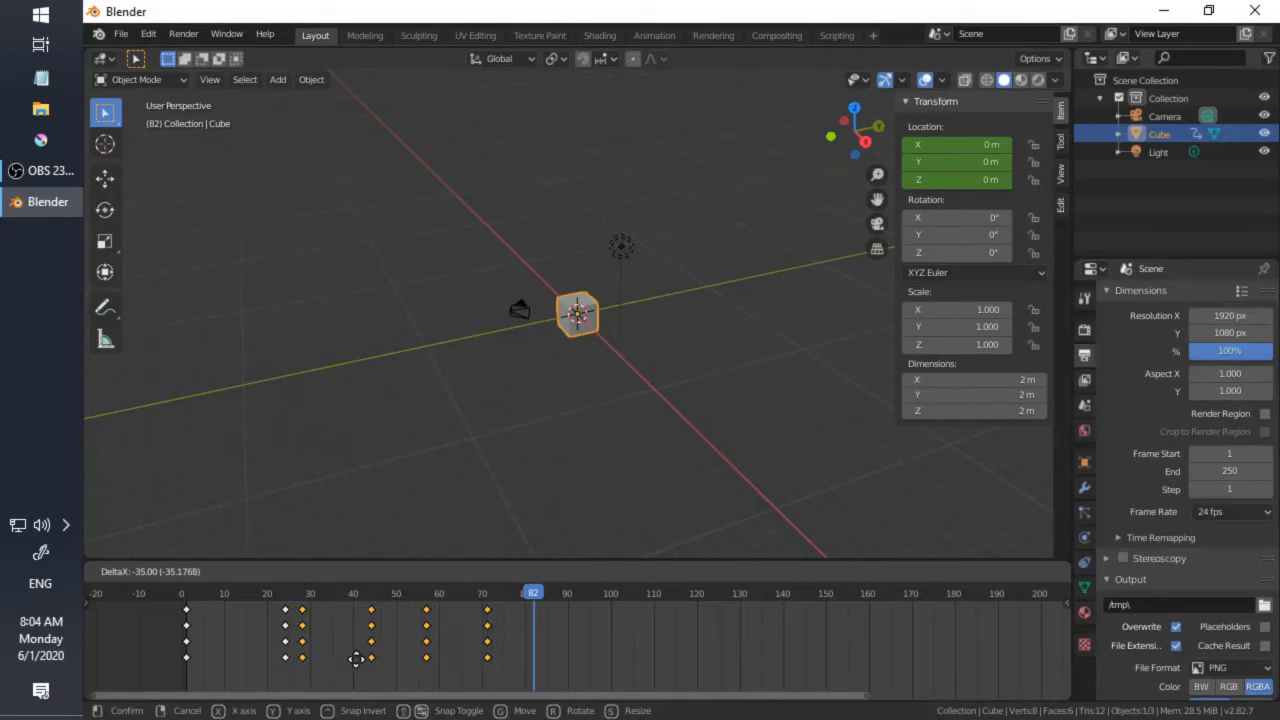
{"action": "left_click", "coordinate": [362, 658]}
Step: Play the retimed animation from frame 1, stop it, and scrub through to the last keyframe at frame 72
{"action": "left_click", "coordinate": [186, 593]}
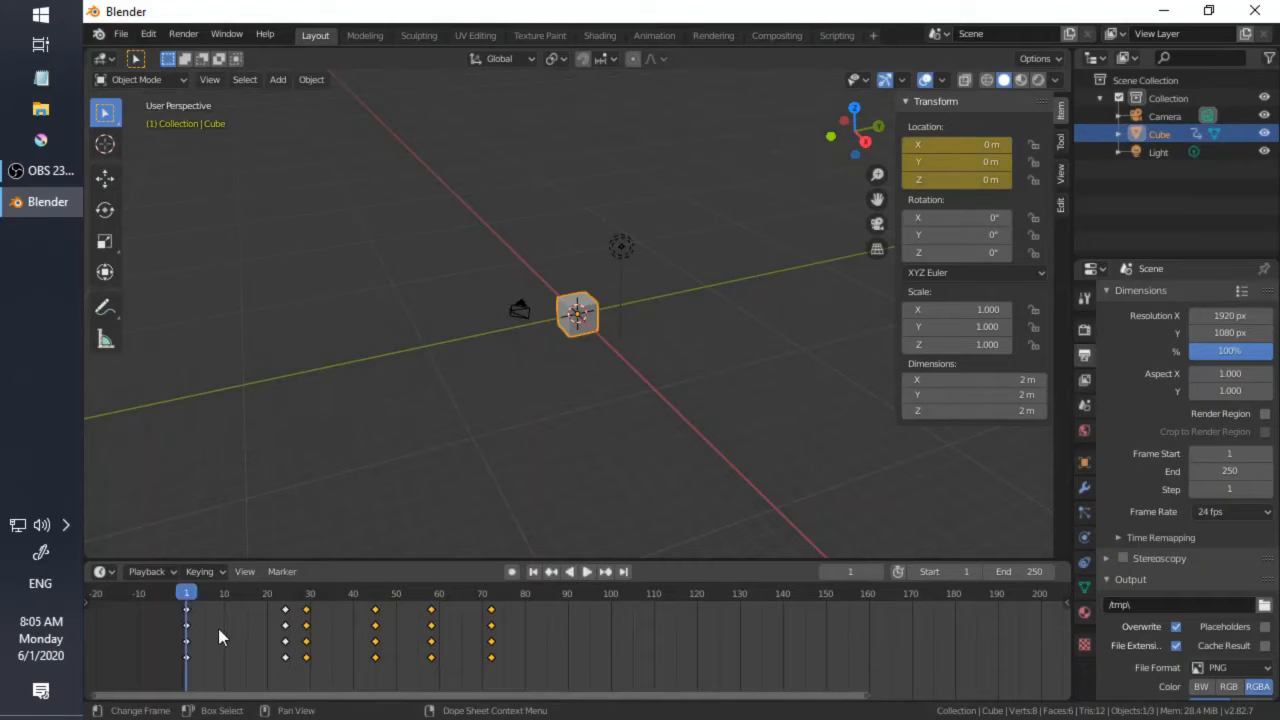
{"action": "key", "text": "space"}
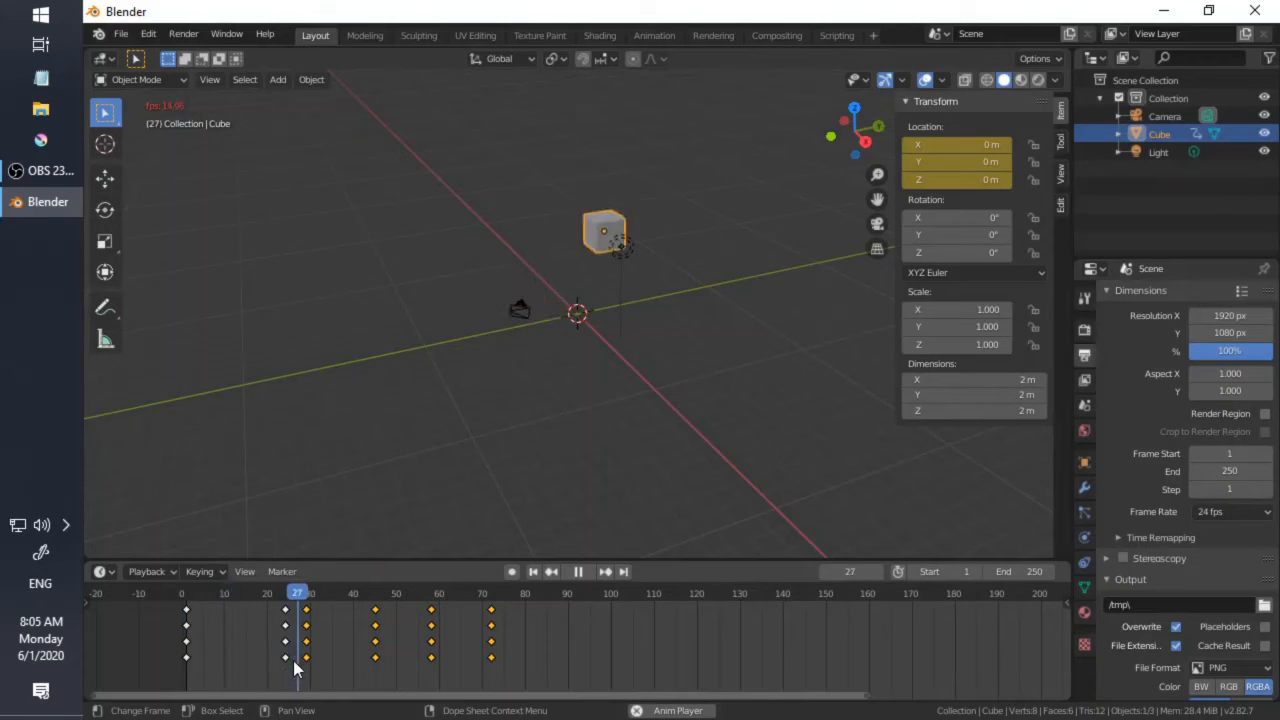
{"action": "key", "text": "space"}
{"action": "mouse_move", "coordinate": [288, 593]}
{"action": "left_mouse_down"}
{"action": "mouse_move", "coordinate": [311, 584]}
{"action": "mouse_move", "coordinate": [289, 592]}
{"action": "left_mouse_up"}
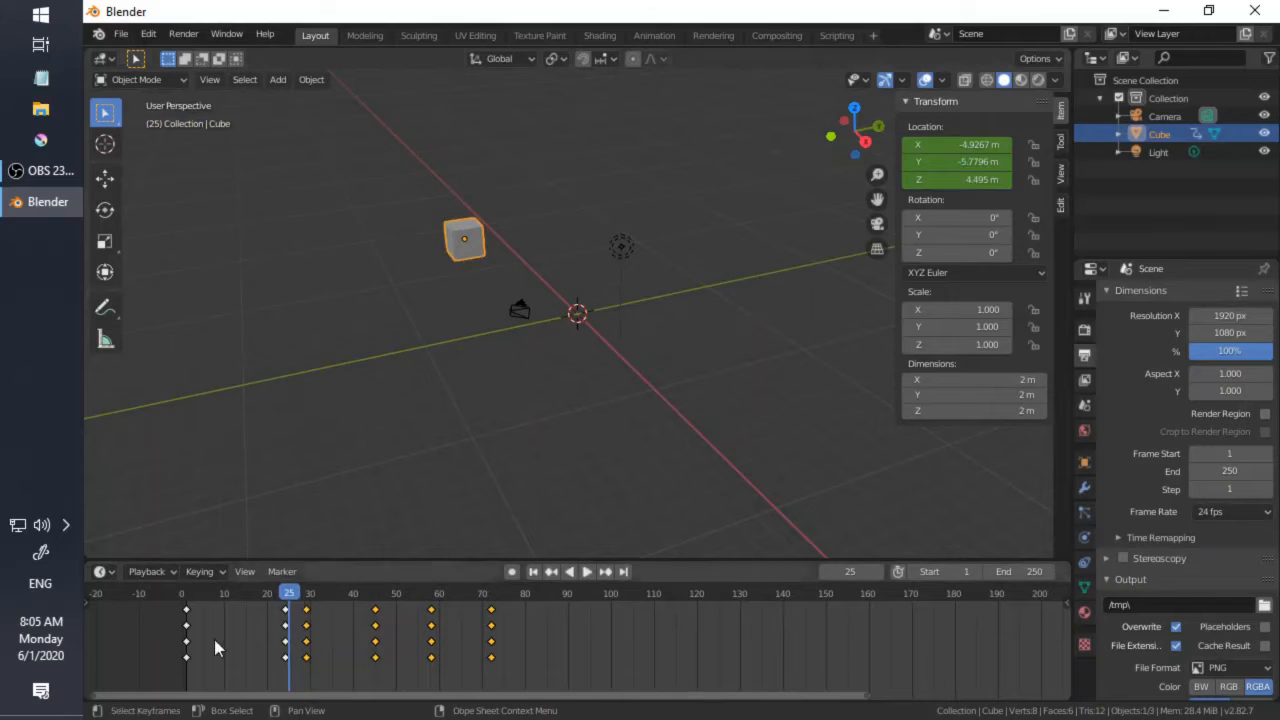
{"action": "left_click_drag", "start_coordinate": [212, 586], "coordinate": [180, 597]}
{"action": "key", "text": "space"}
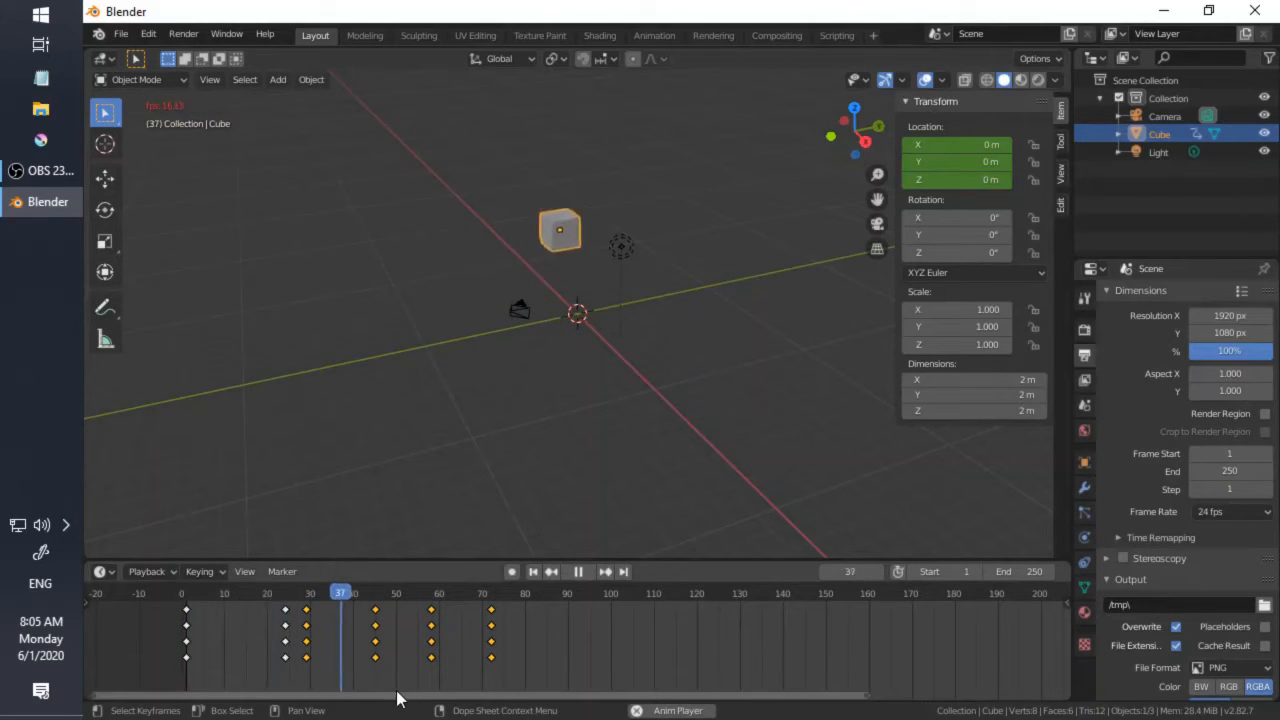
{"action": "key", "text": "space"}
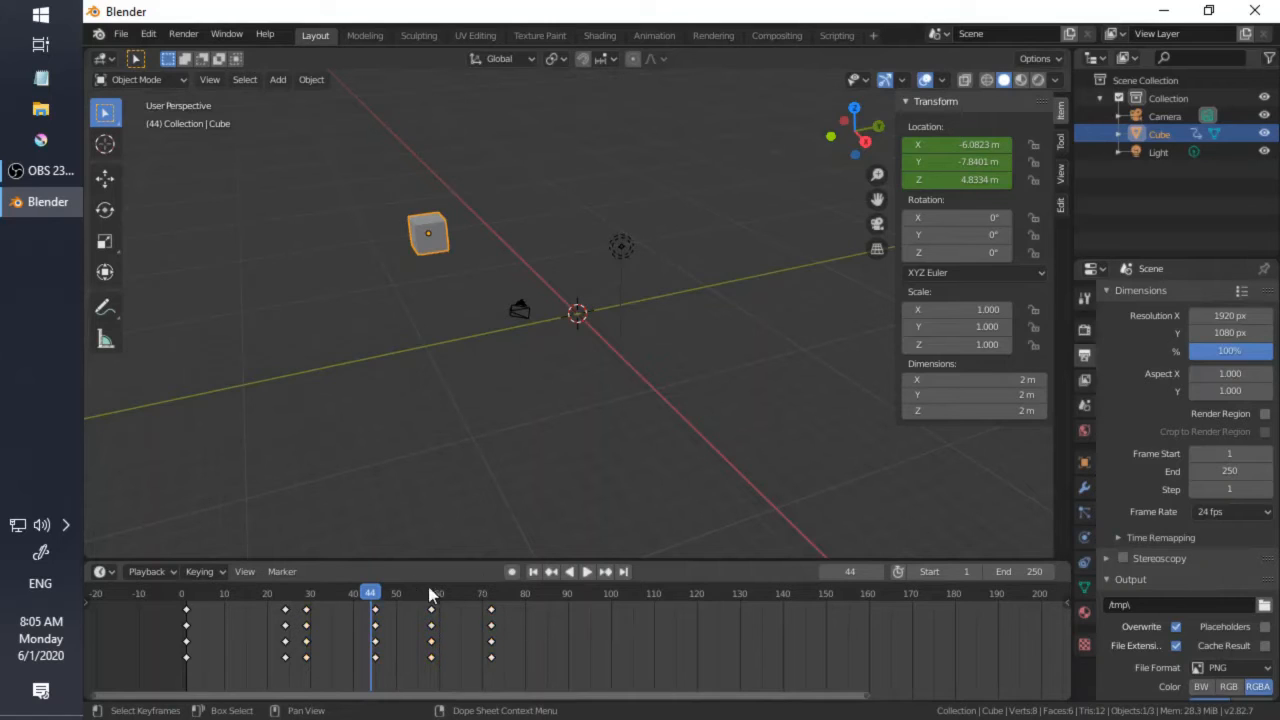
{"action": "left_click_drag", "start_coordinate": [429, 592], "coordinate": [493, 591]}
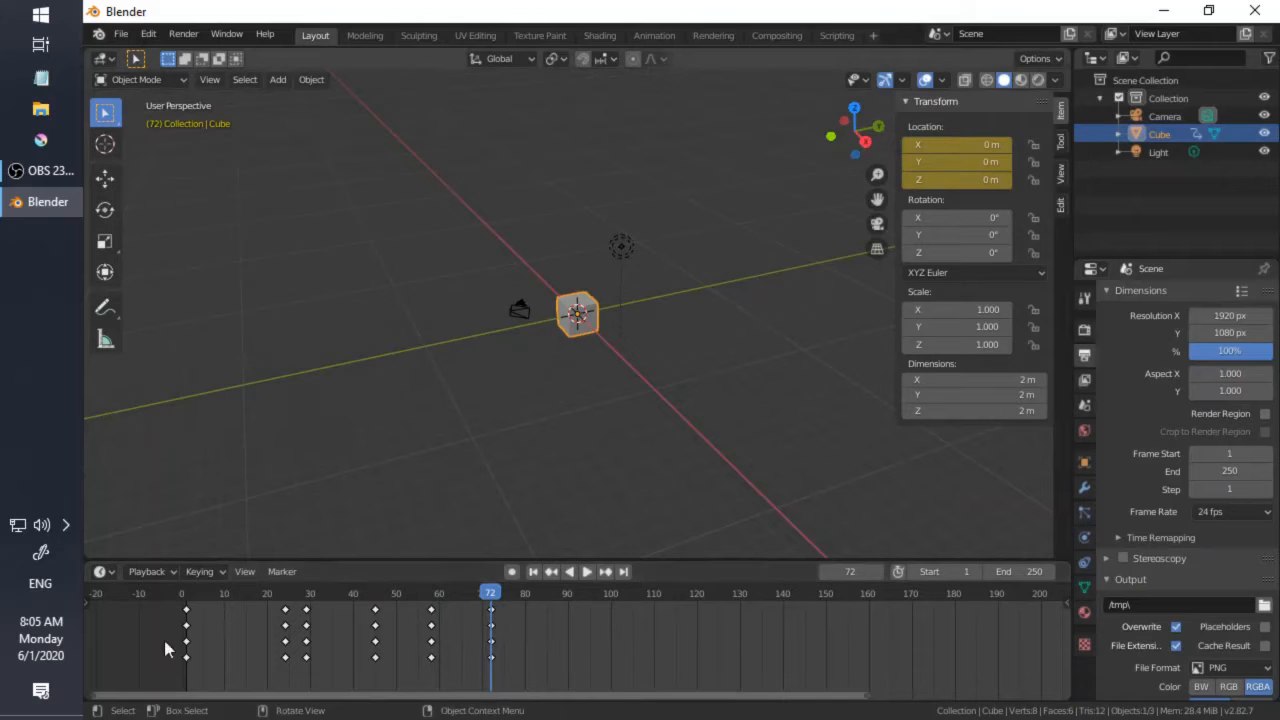
Step: Keyframe the cube's rotation at frame 1, and at frame 21 rotate it to about X -123°, Z -63.4° and keyframe the rotation
{"action": "left_click", "coordinate": [187, 592]}
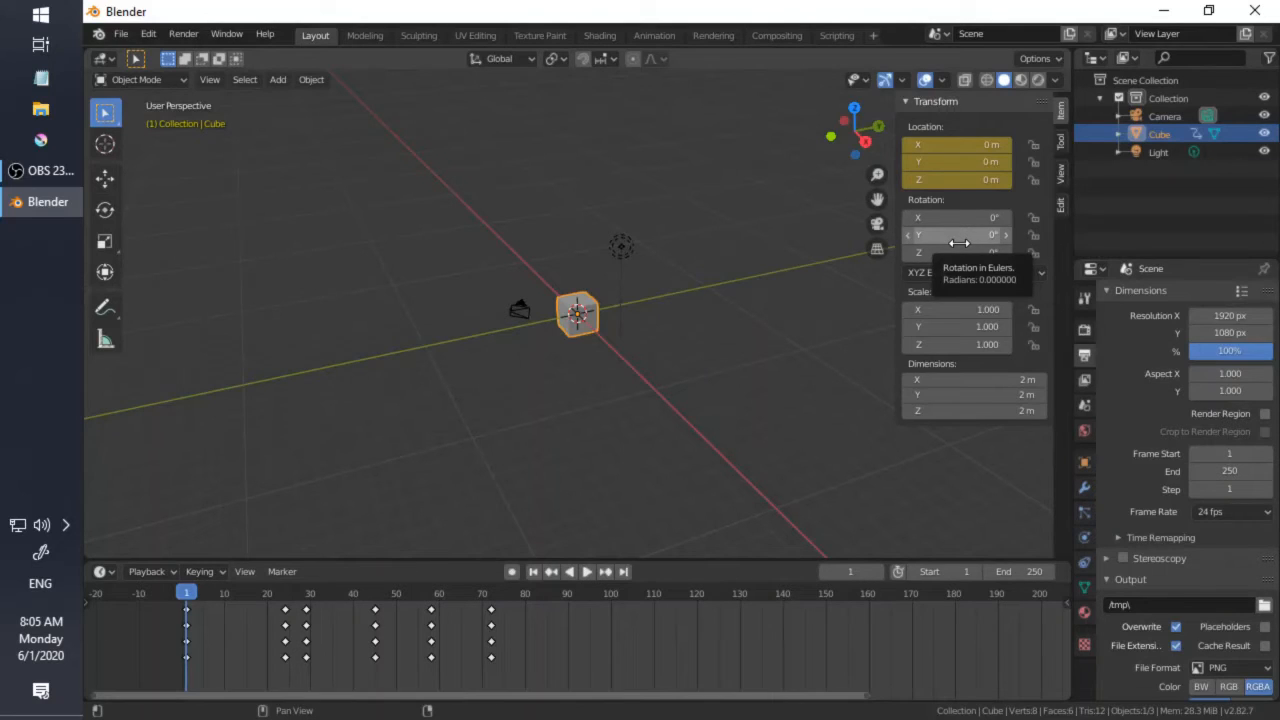
{"action": "key", "text": "i"}
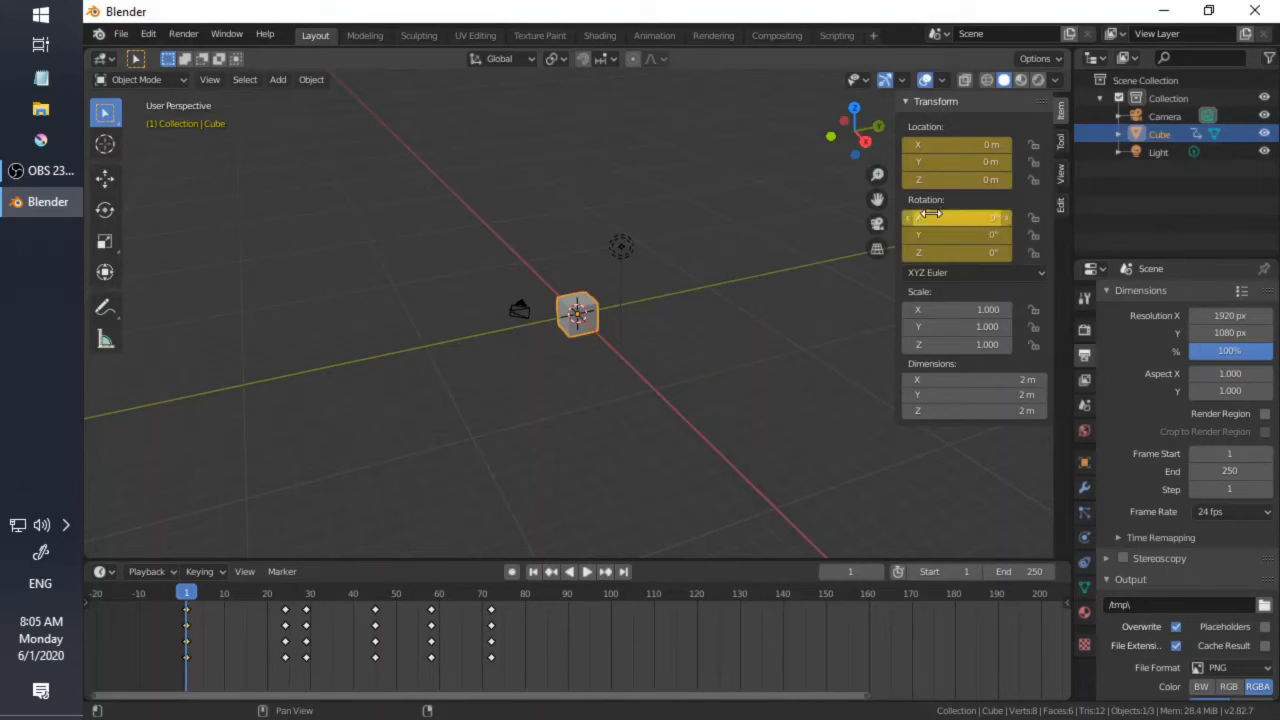
{"action": "left_click", "coordinate": [270, 593]}
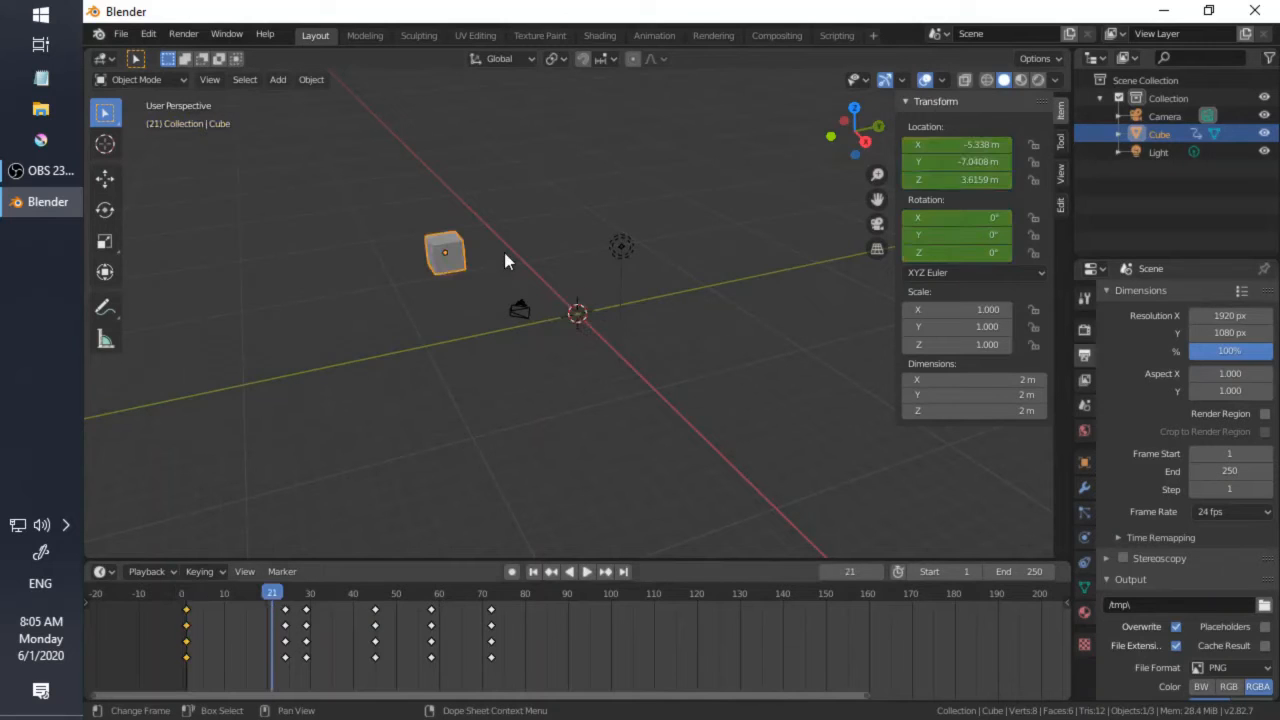
{"action": "key", "text": "r"}
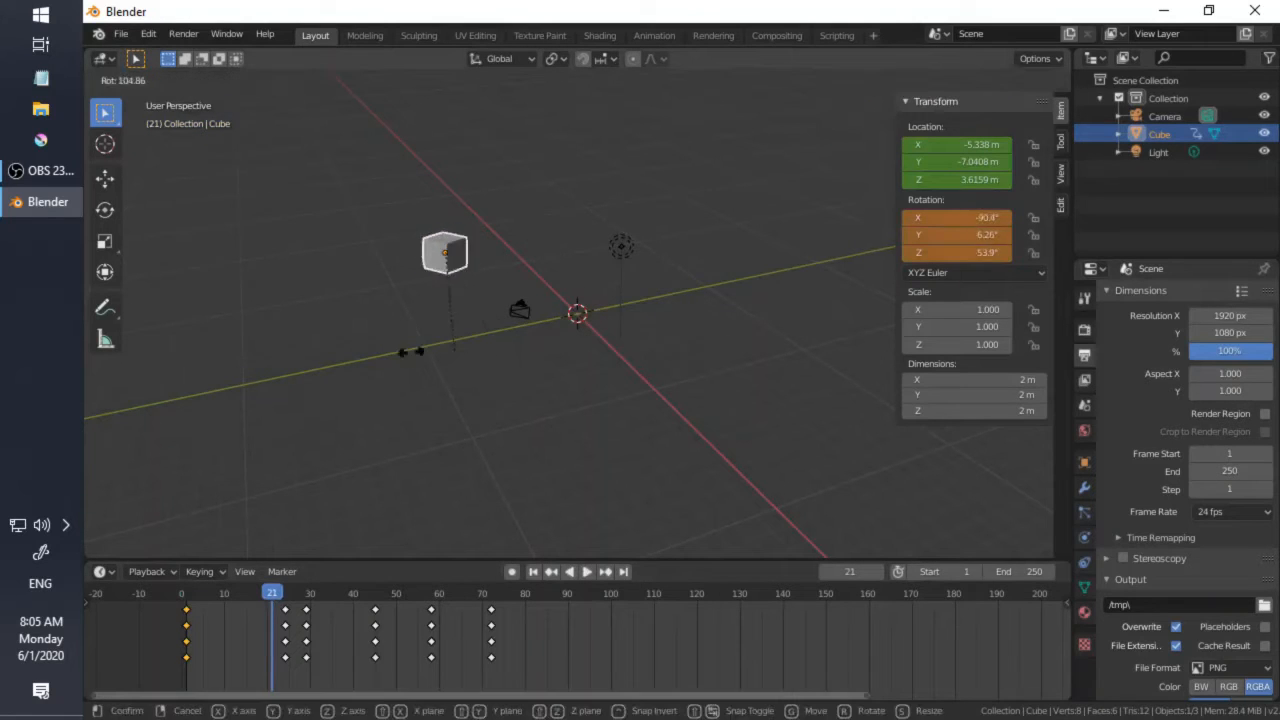
{"action": "left_click", "coordinate": [175, 234]}
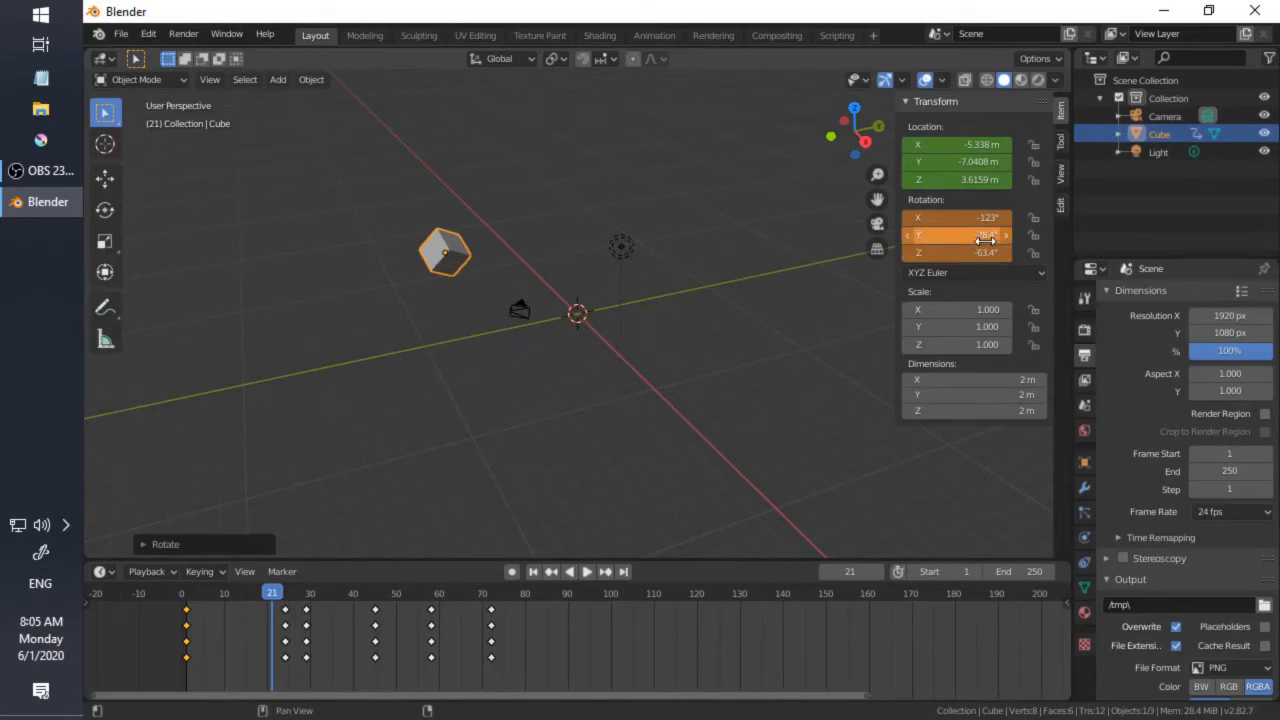
{"action": "key", "text": "i"}
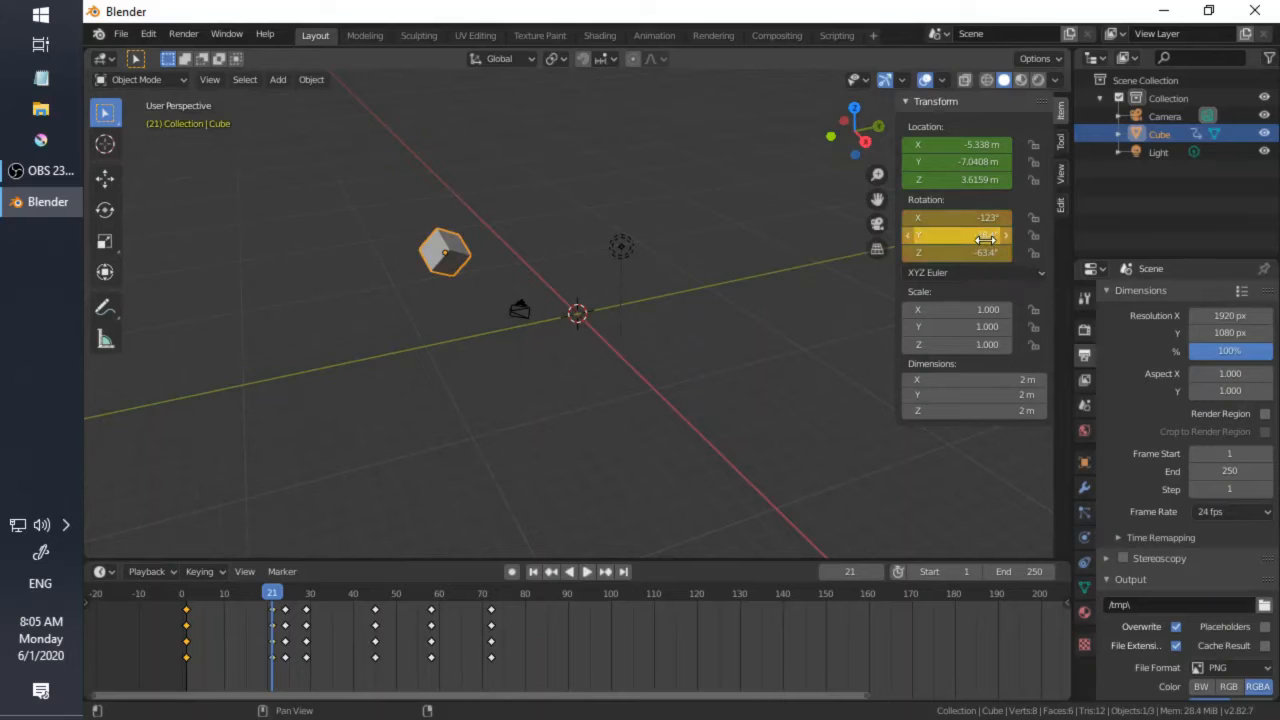
Step: At frame 37, rotate the cube to about X 19.8°, Y -10.9°, Z 9.5° and keyframe its rotation
{"action": "left_click", "coordinate": [342, 589]}
{"action": "key", "text": "r"}
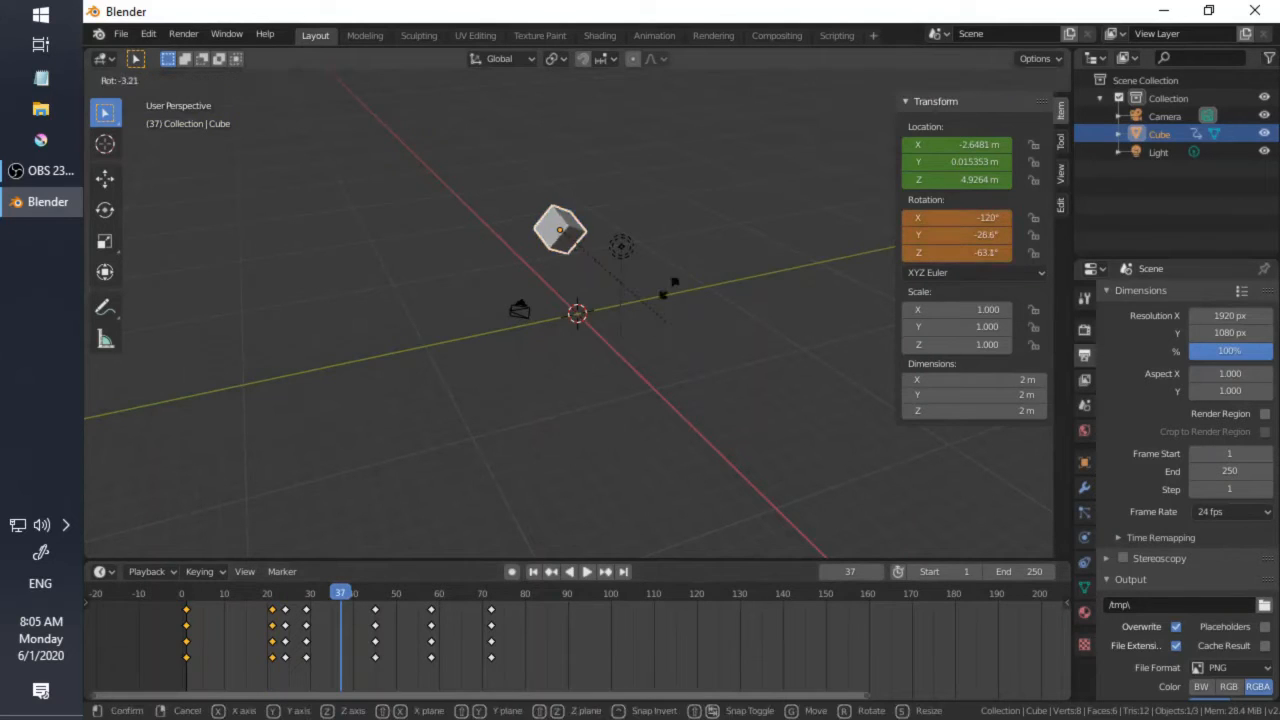
{"action": "left_click", "coordinate": [510, 165]}
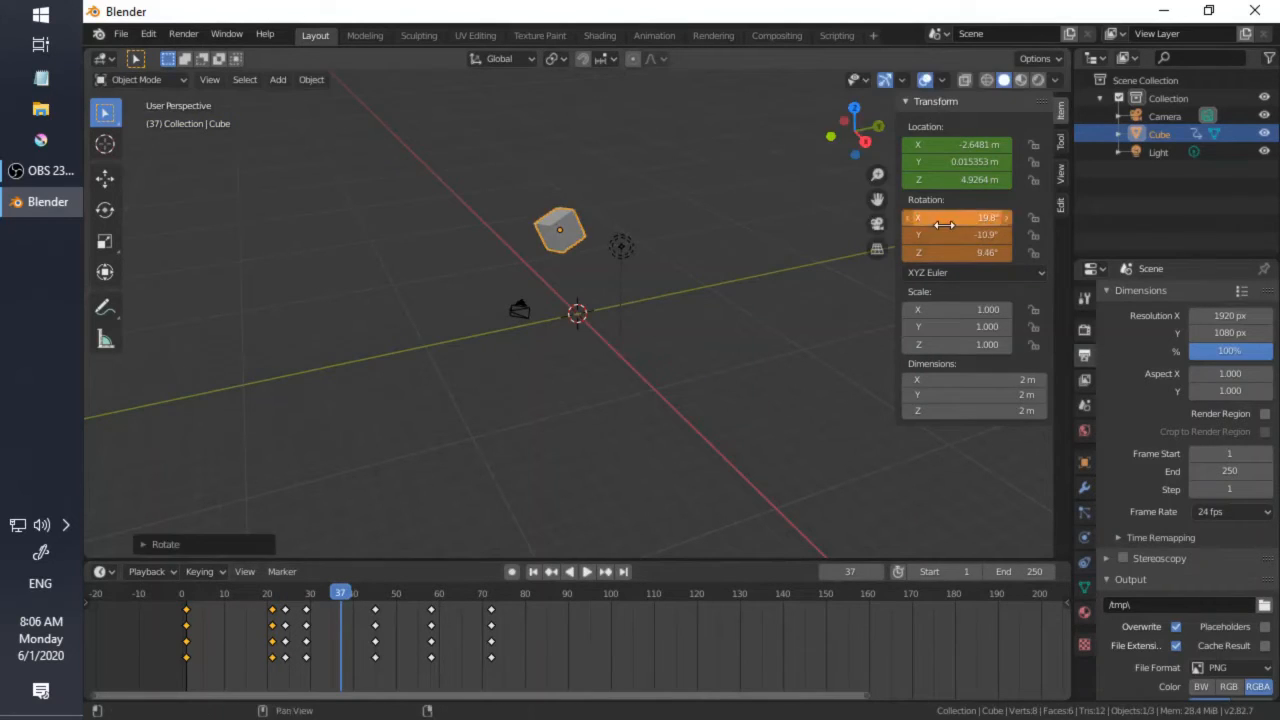
{"action": "key", "text": "i"}
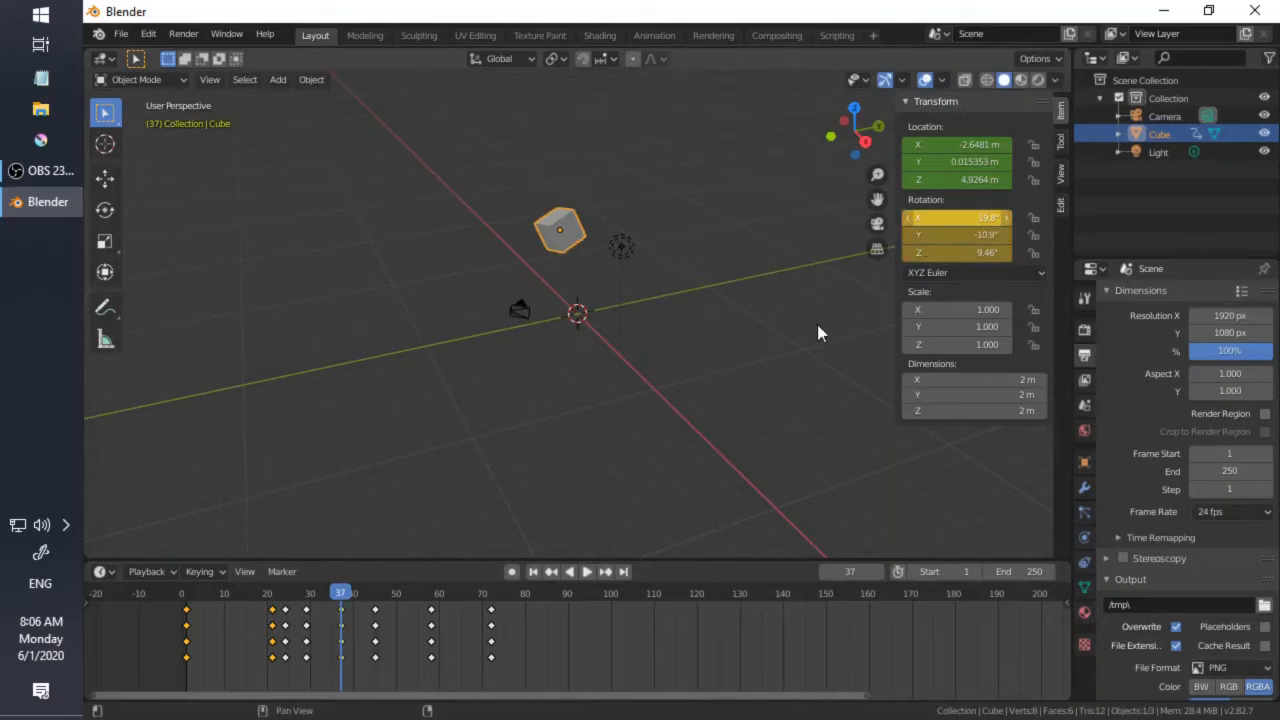
Step: At frame 47, rotate the cube to about X 47.9°, Y -30.8°, Z 16° and keyframe its rotation
{"action": "left_click", "coordinate": [384, 589]}
{"action": "key", "text": "r"}
{"action": "left_click", "coordinate": [918, 235]}
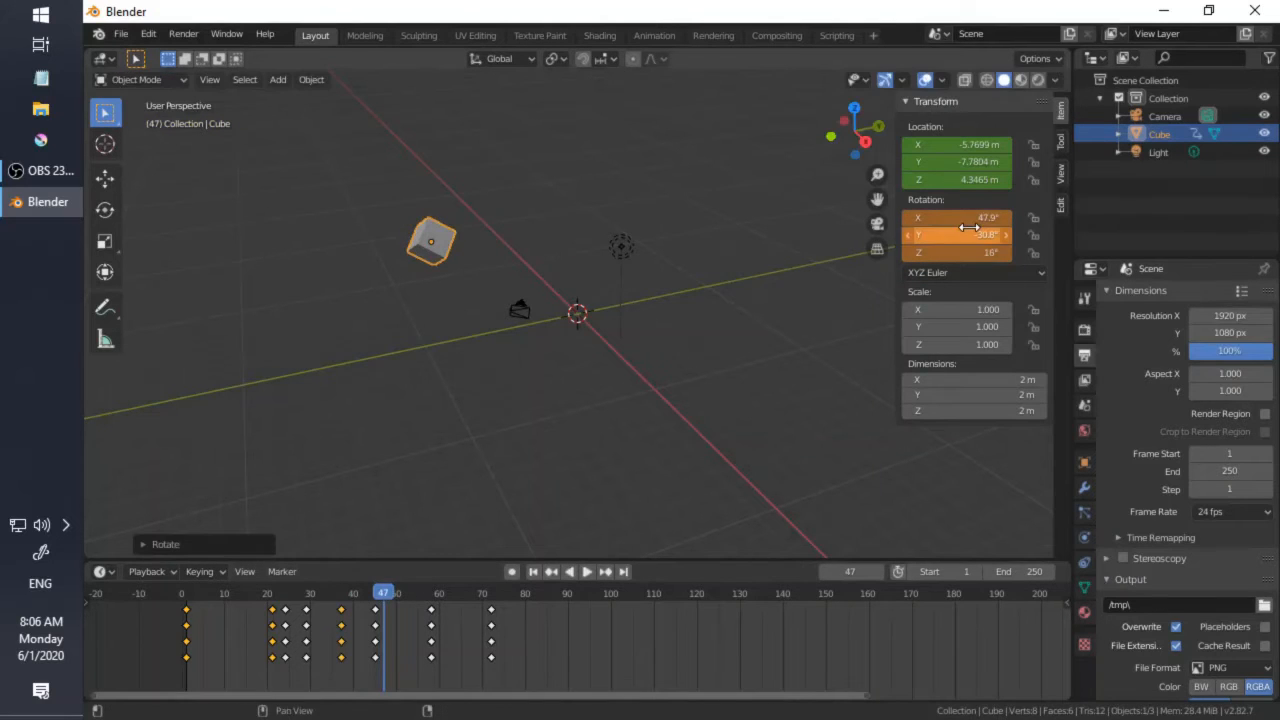
{"action": "key", "text": "i"}
Step: At frame 64, rotate the cube to about X -256°, Y -31.3°, Z -15° and keyframe its rotation
{"action": "left_click", "coordinate": [456, 592]}
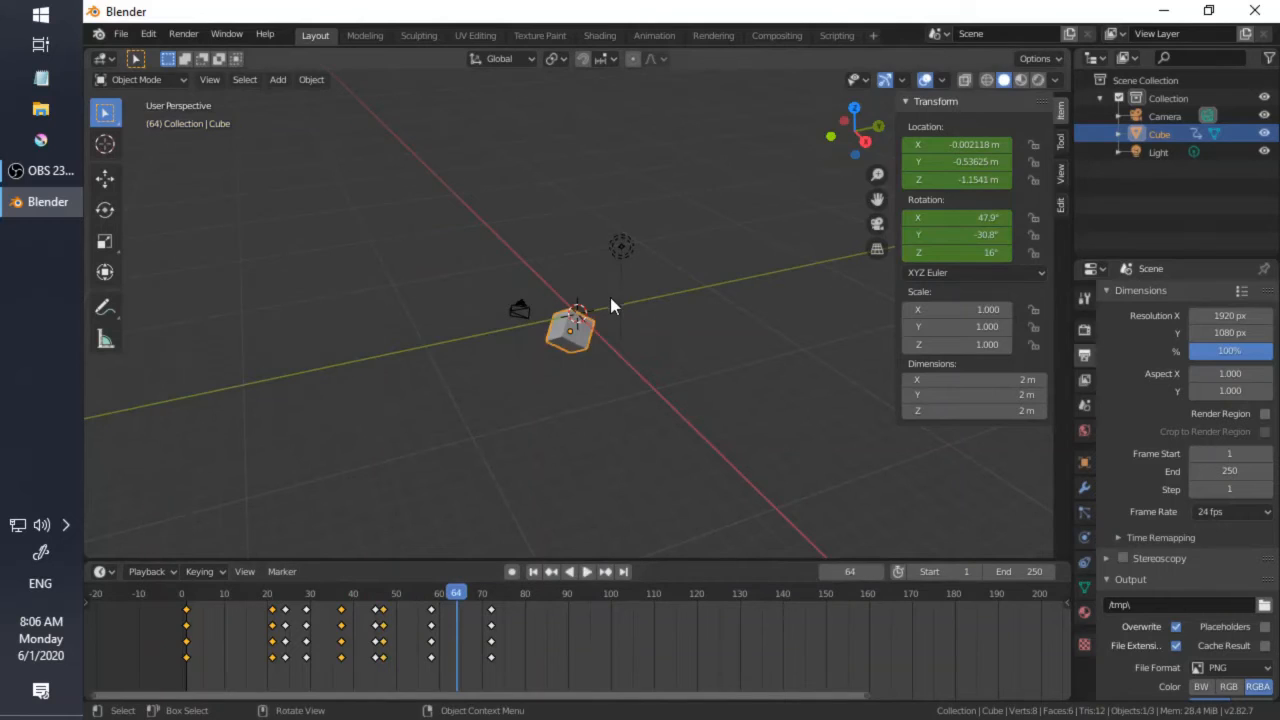
{"action": "key", "text": "r"}
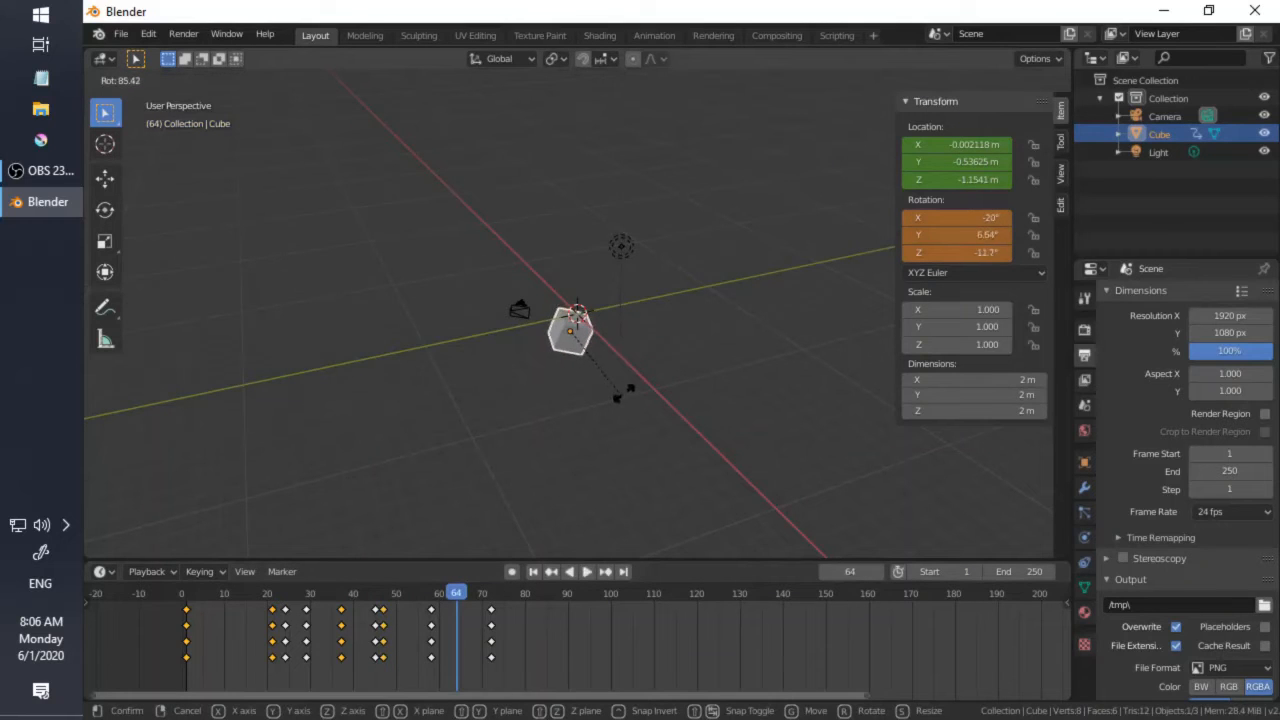
{"action": "key", "text": "x"}
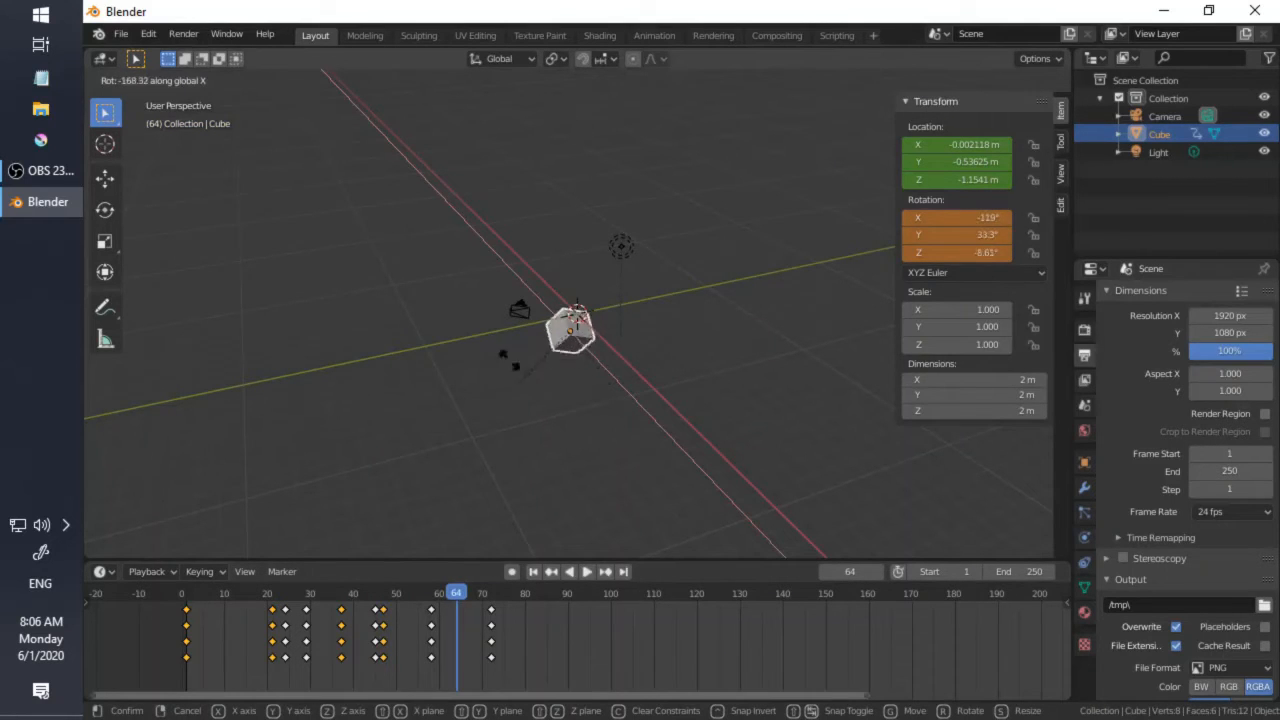
{"action": "left_click", "coordinate": [580, 266]}
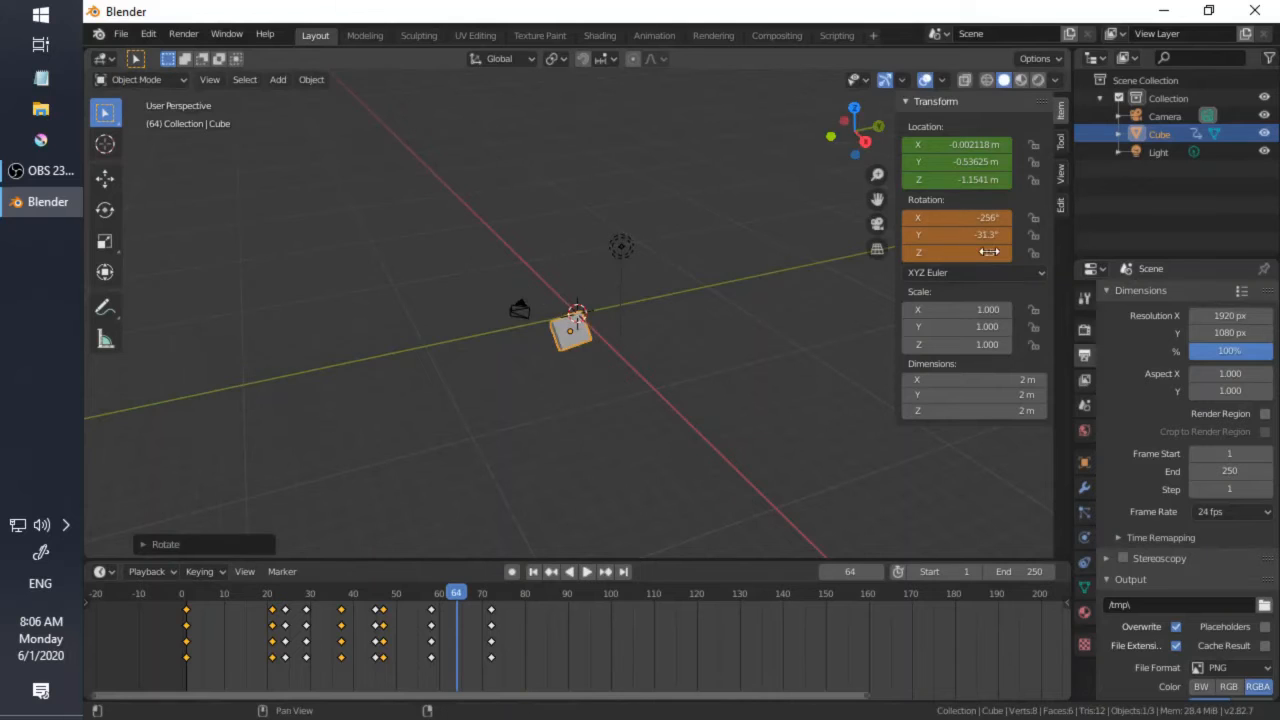
{"action": "key", "text": "i"}
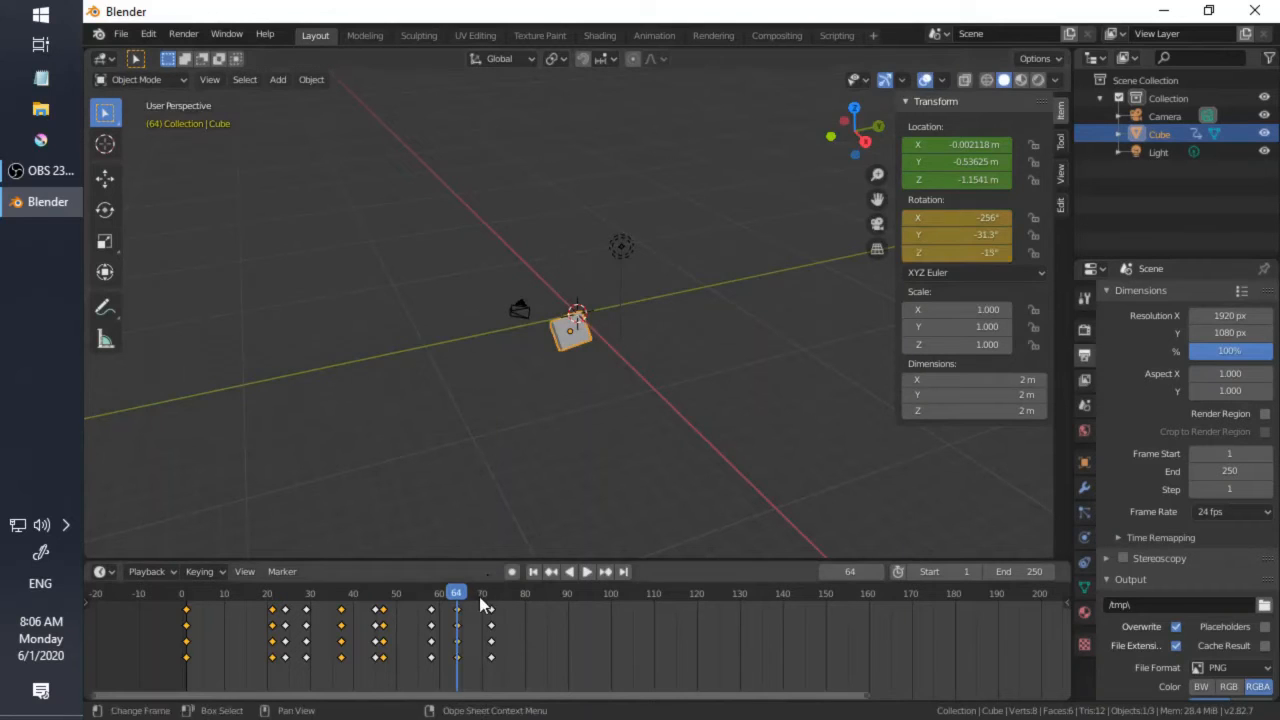
Step: At frame 72, set the cube's rotation to 0° on all three axes and keyframe the rotation
{"action": "scroll", "coordinate": [482, 597], "scroll_direction": "up", "scroll_amount": 4}
{"action": "left_click", "coordinate": [404, 591]}
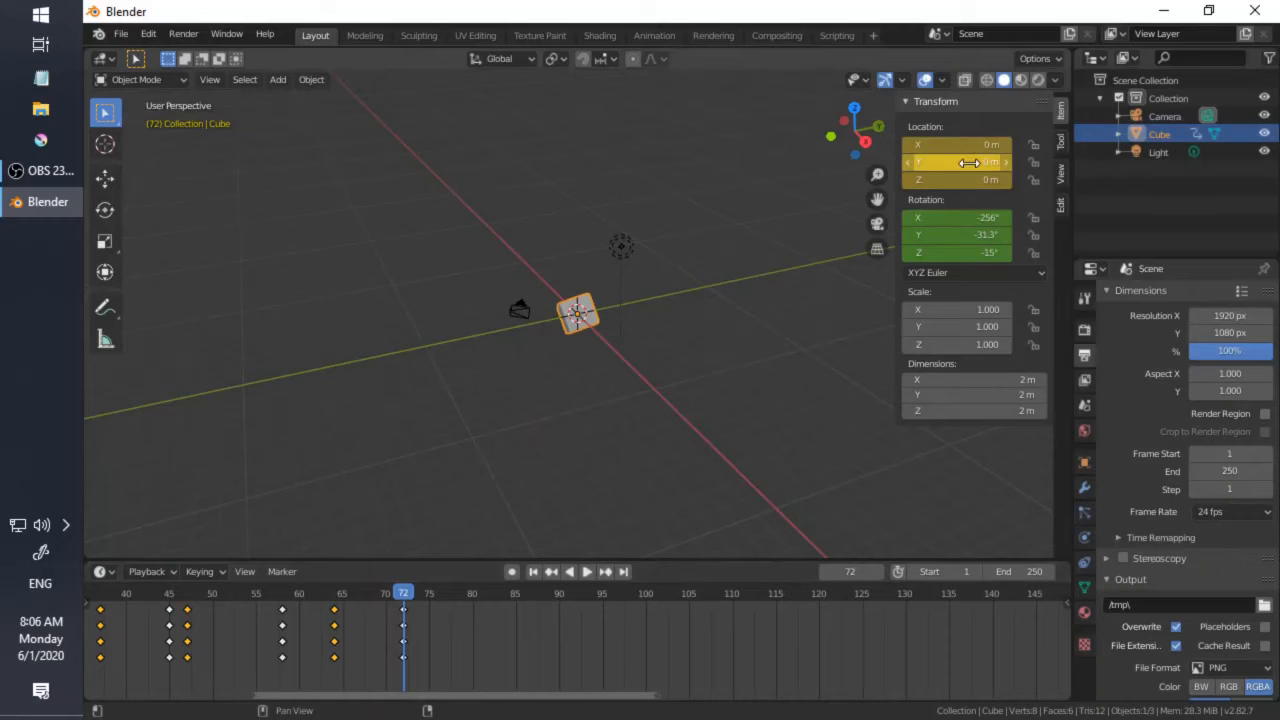
{"action": "left_click", "coordinate": [943, 220]}
{"action": "type", "text": "0"}
{"action": "key", "text": "Return"}
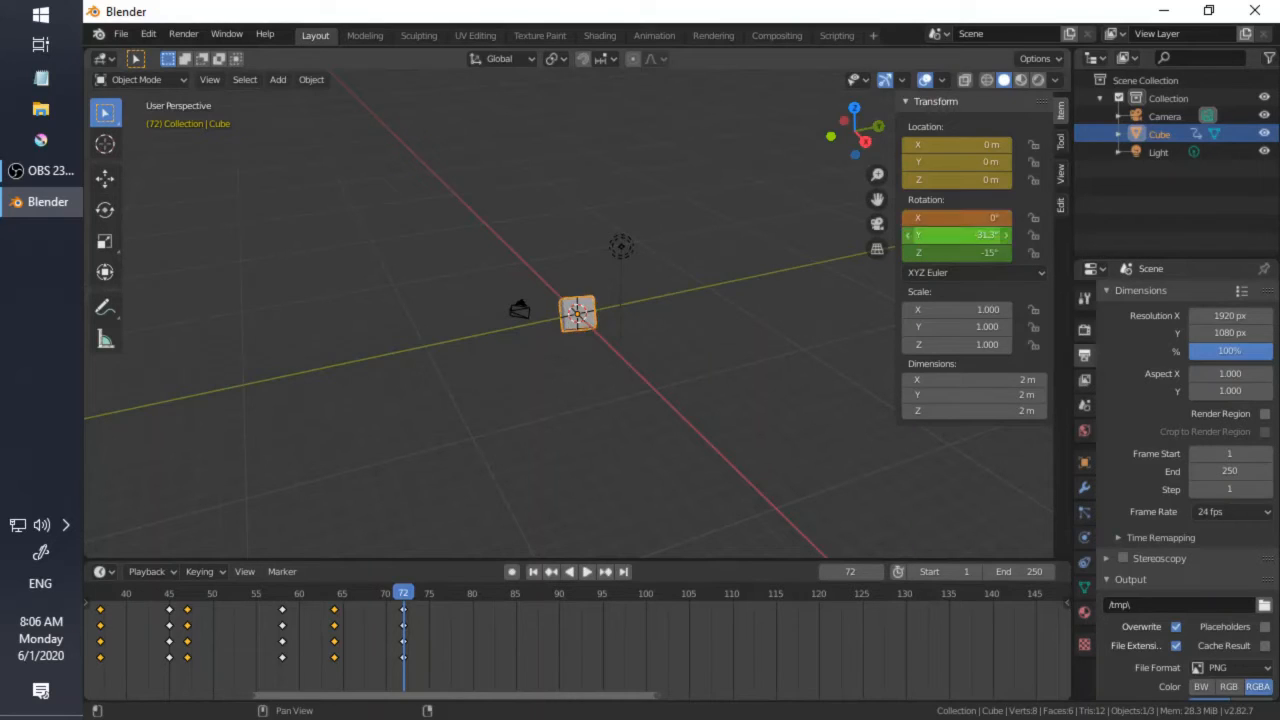
{"action": "key", "text": "BackSpace"}
{"action": "key", "text": "BackSpace"}
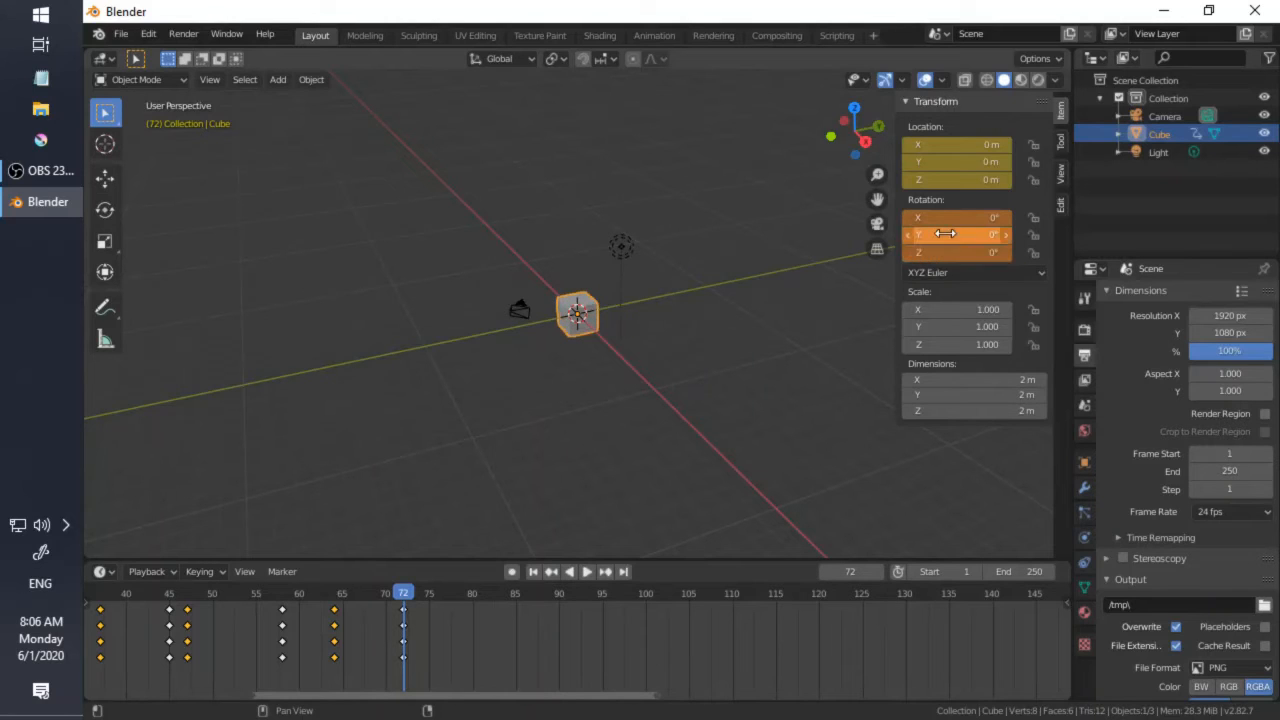
{"action": "key", "text": "i"}
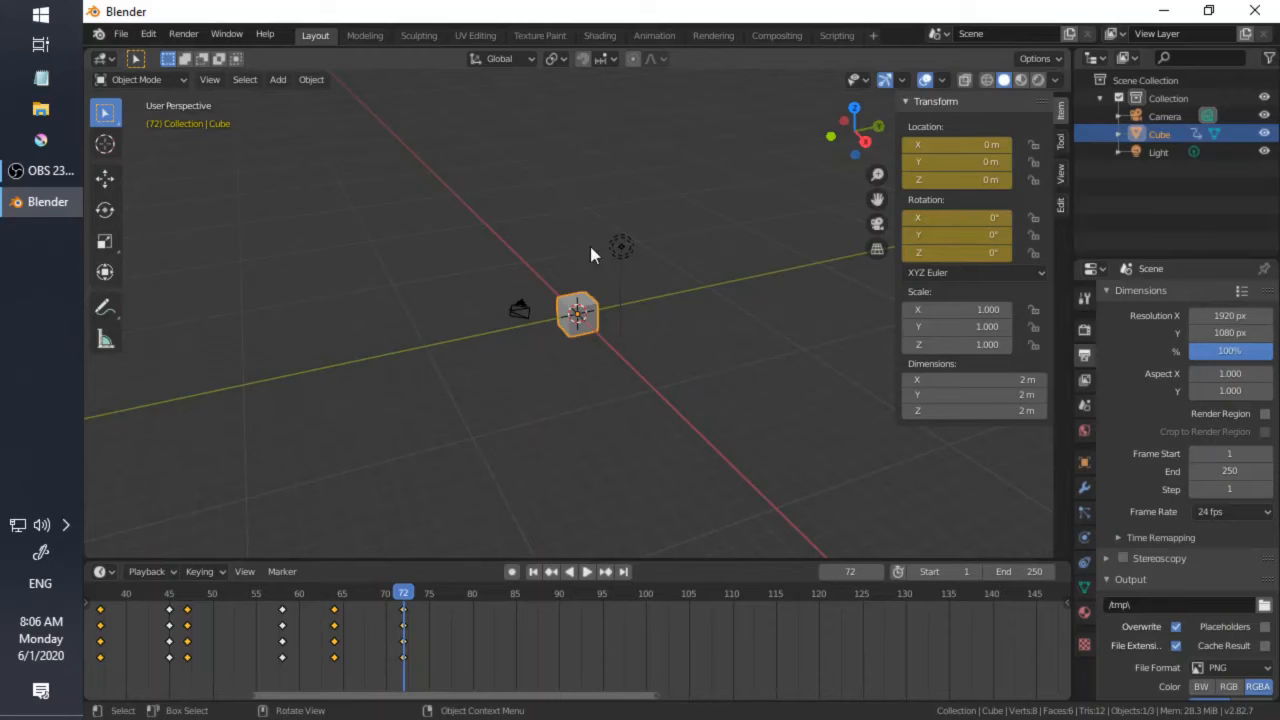
Step: Play the animation from frame 1 to review the combined movement and rotation, and stop it after the last keyframe
{"action": "scroll", "coordinate": [590, 318], "scroll_direction": "up", "scroll_amount": 1}
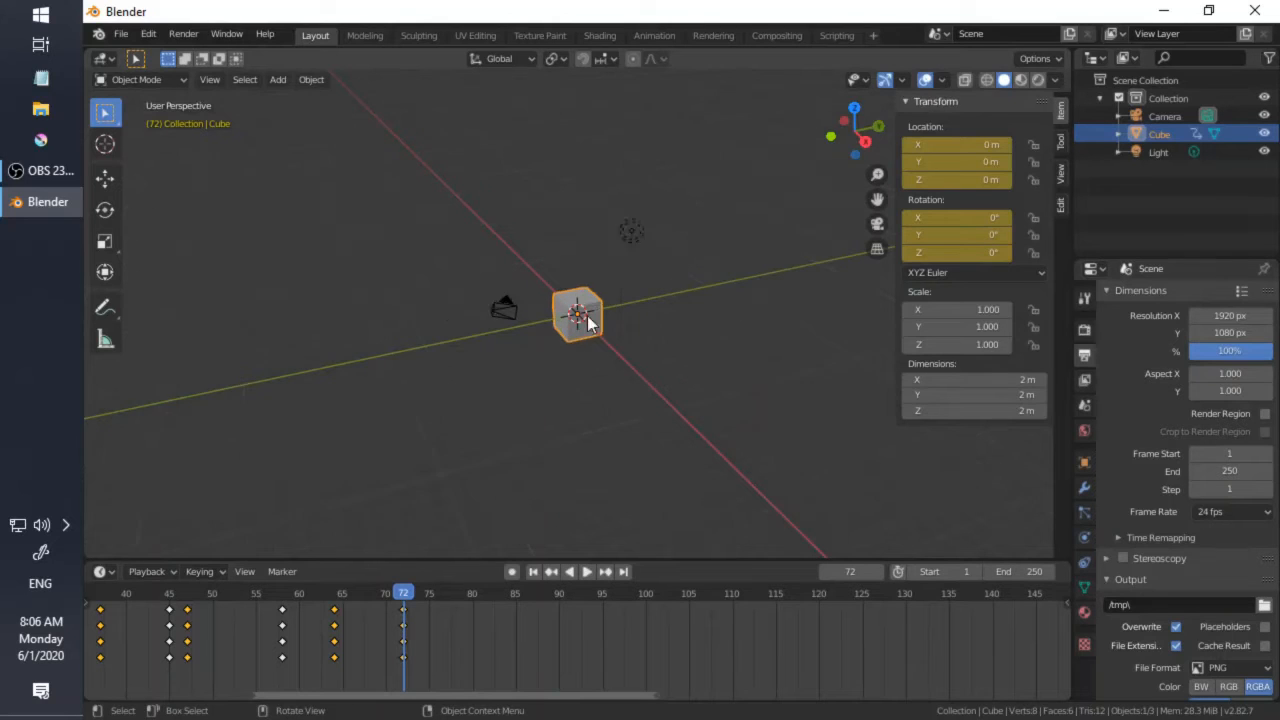
{"action": "scroll", "coordinate": [587, 315], "scroll_direction": "up", "scroll_amount": 3}
{"action": "scroll", "coordinate": [588, 500], "scroll_direction": "down", "scroll_amount": 3}
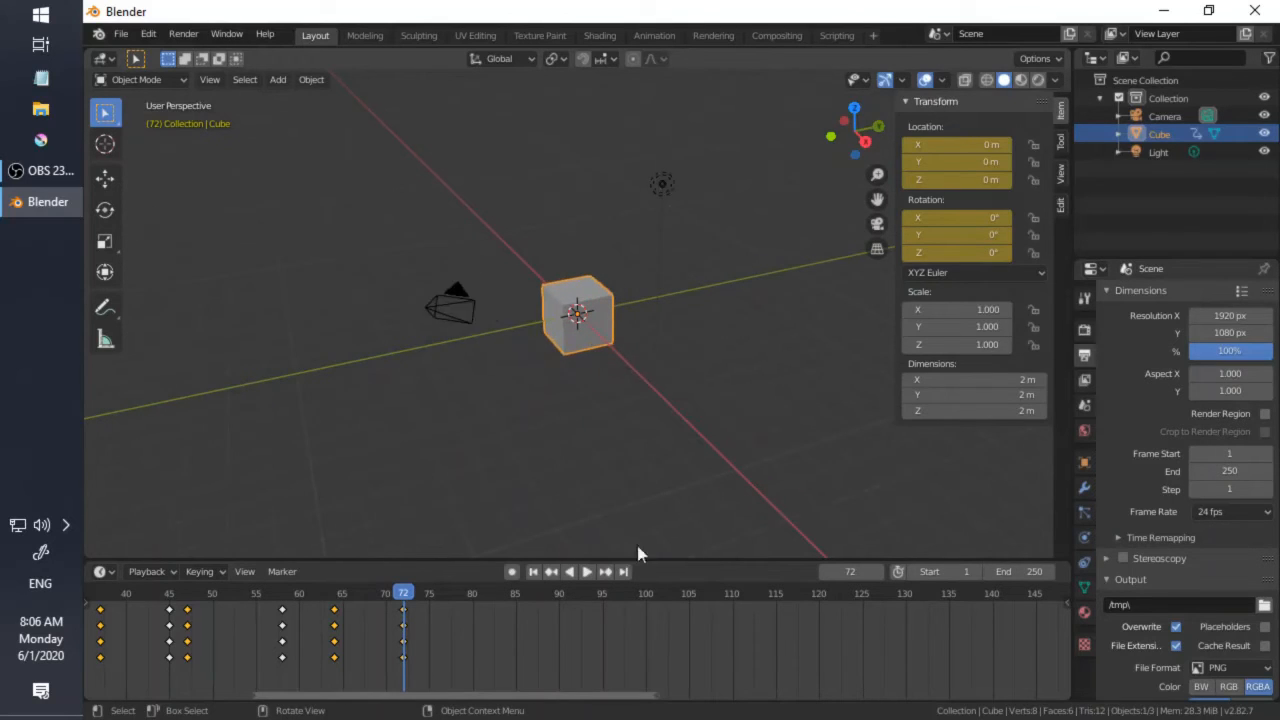
{"action": "left_click", "coordinate": [533, 571]}
{"action": "scroll", "coordinate": [660, 624], "scroll_direction": "down", "scroll_amount": 3}
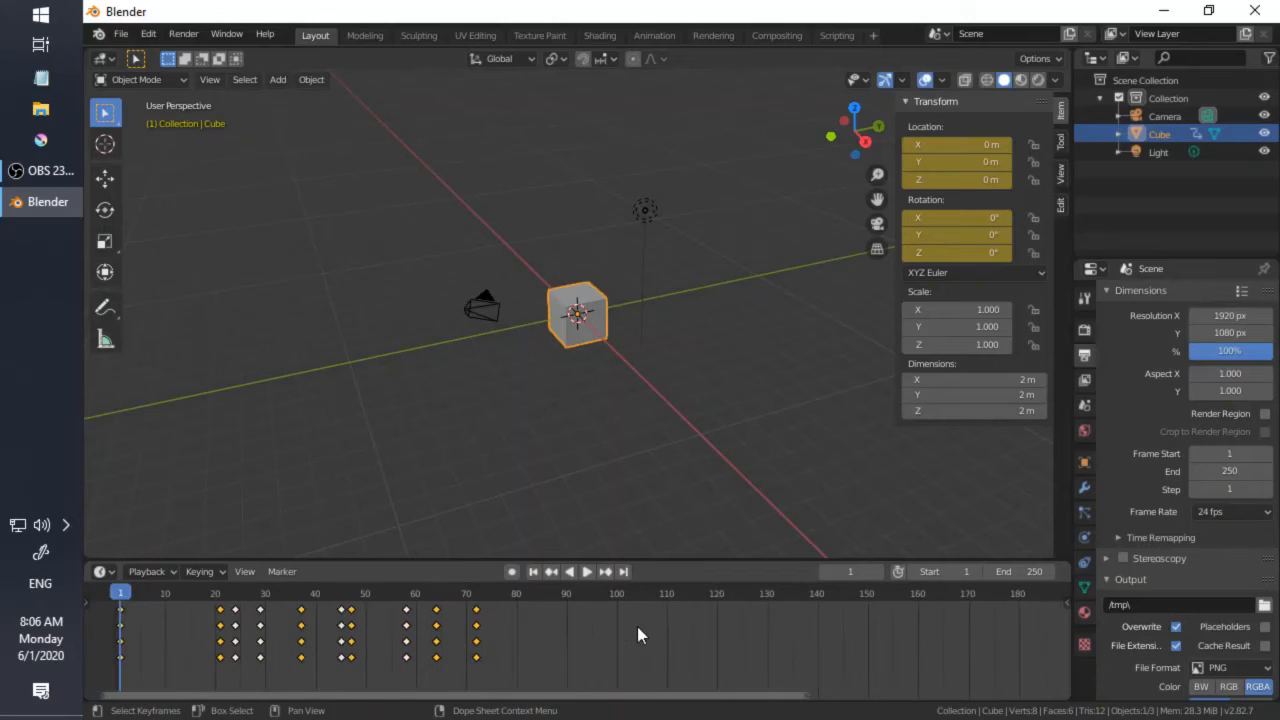
{"action": "left_click", "coordinate": [588, 573]}
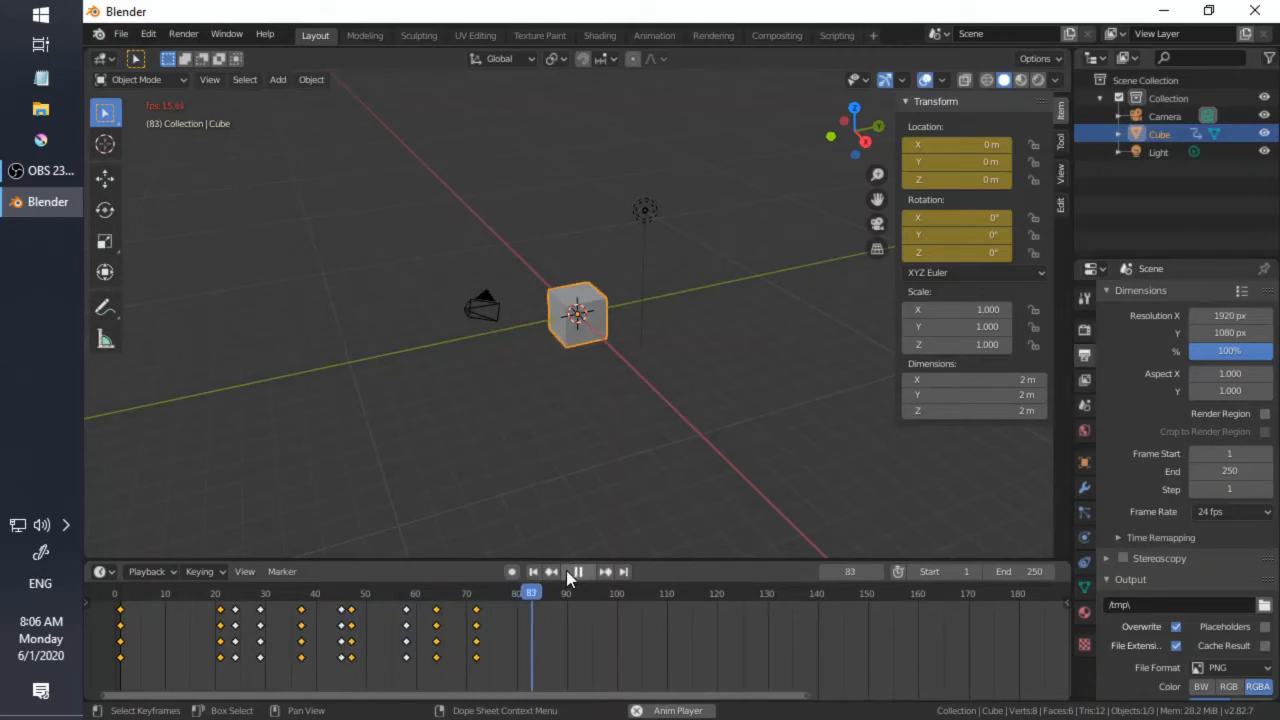
{"action": "left_click", "coordinate": [576, 571]}
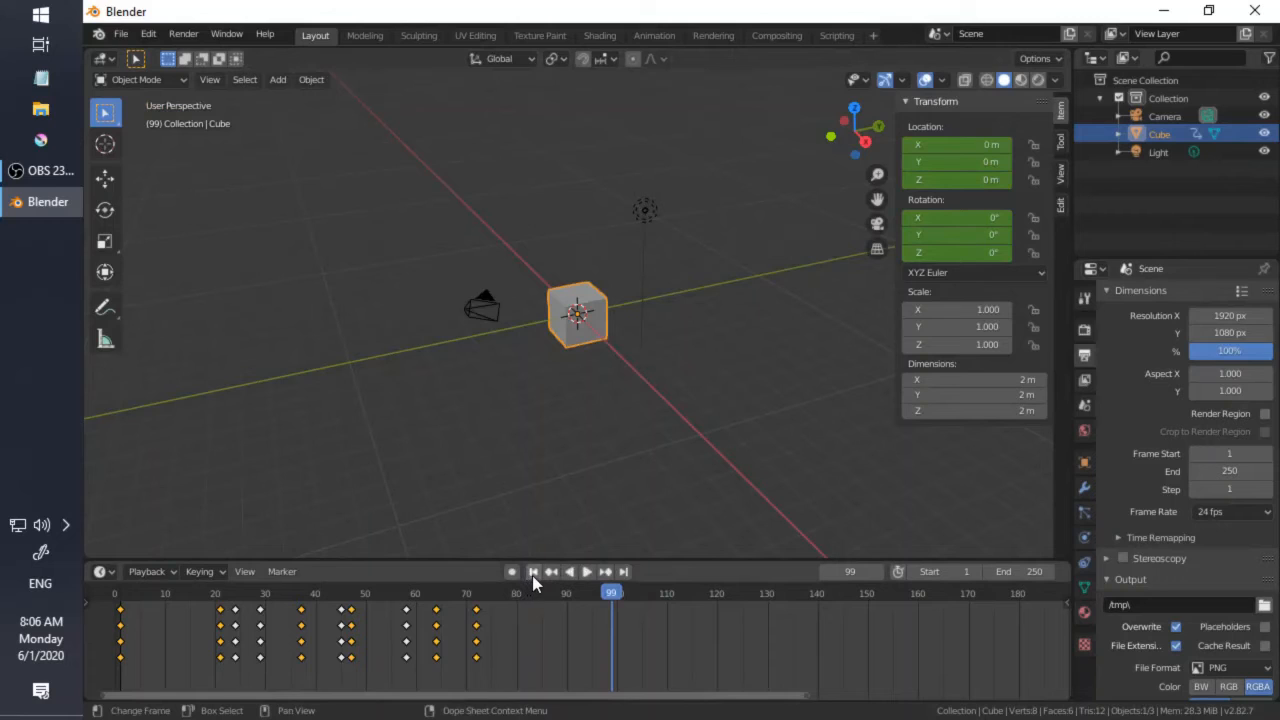
Step: Switch between frames 72 and 1 to compare the cube's pose at the last and first keyframes
{"action": "left_click", "coordinate": [475, 590]}
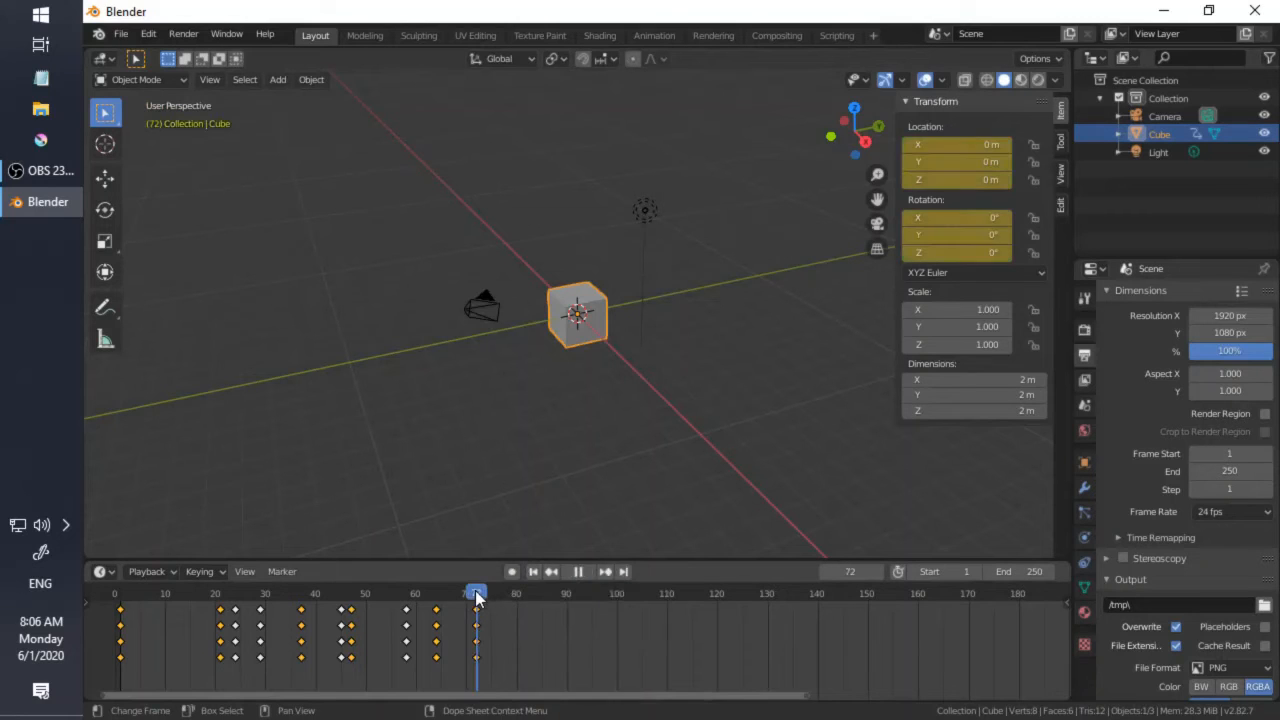
{"action": "left_click", "coordinate": [119, 594]}
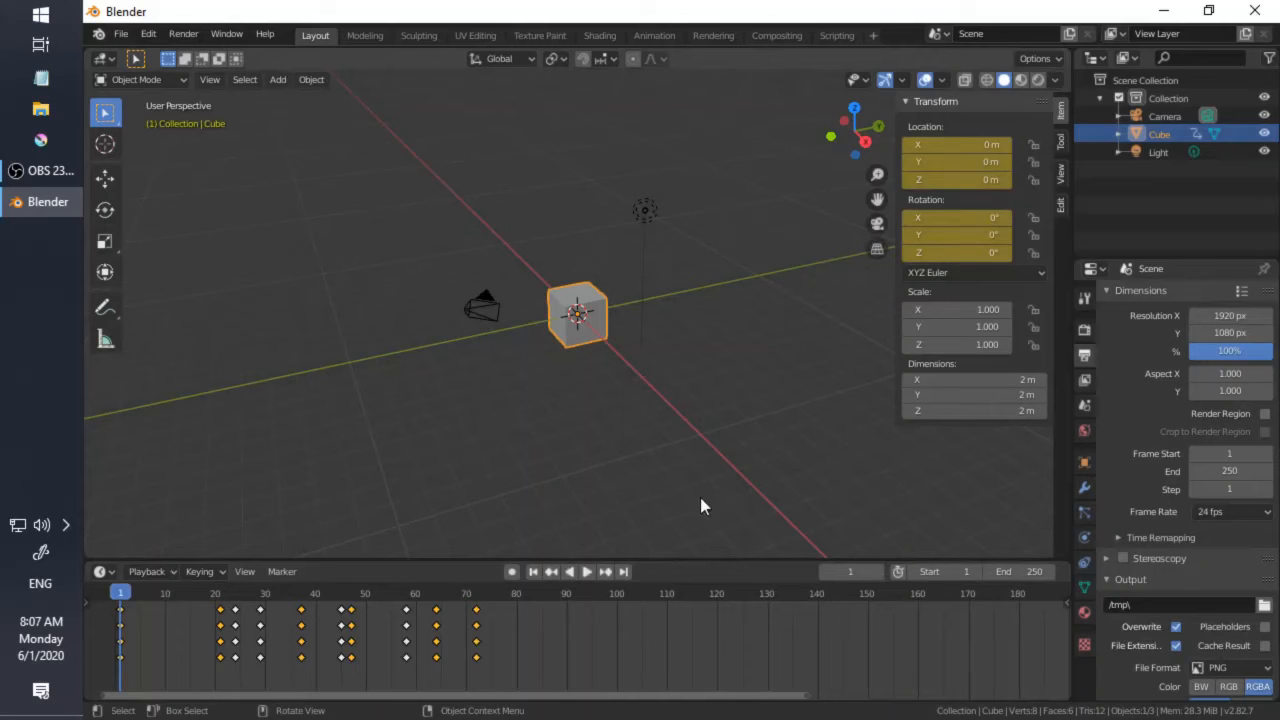
{"action": "left_click", "coordinate": [475, 590]}
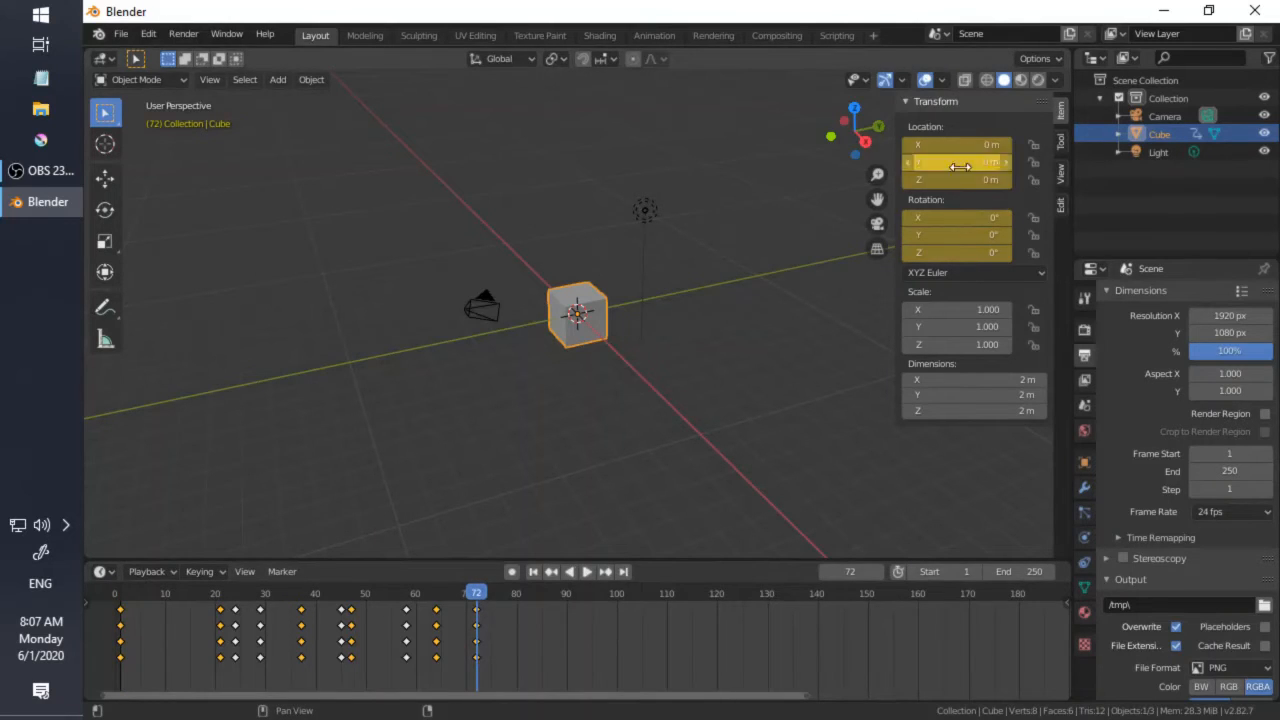
Step: Set the animation's end frame to 76, just after the last keyframe
{"action": "middle_click_drag", "start_coordinate": [376, 640], "coordinate": [431, 640]}
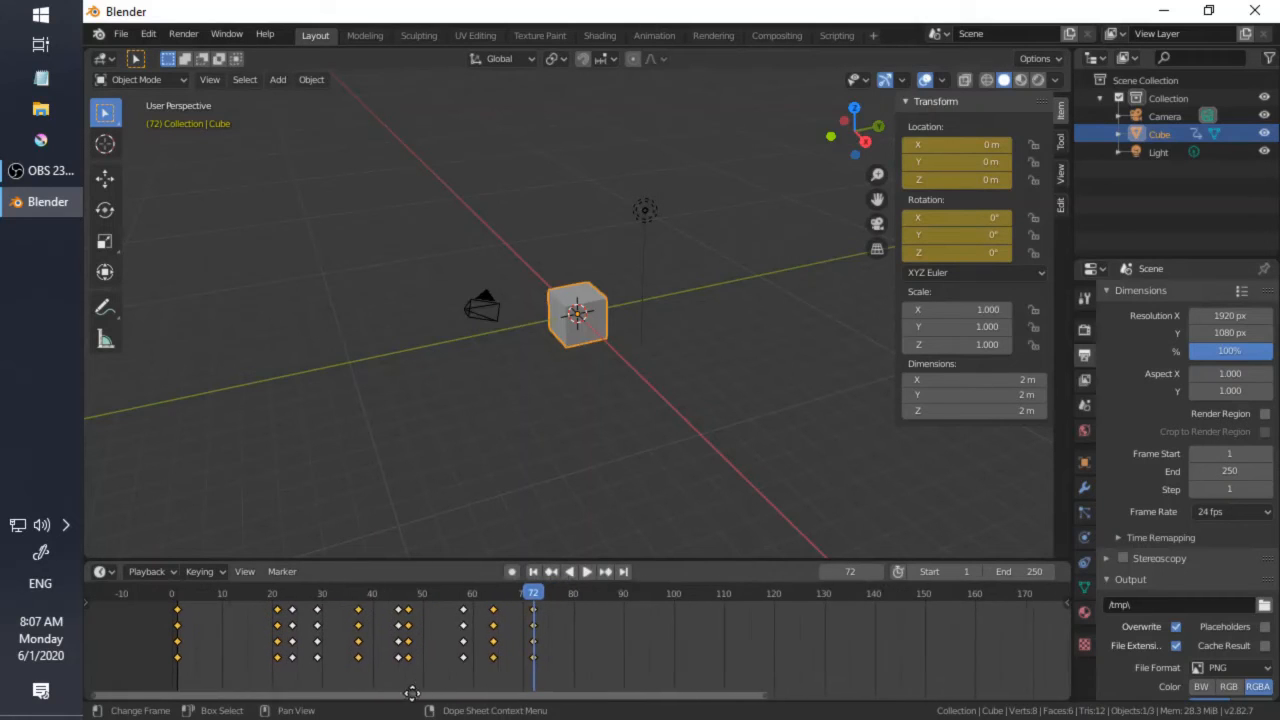
{"action": "scroll", "coordinate": [320, 660], "scroll_direction": "down", "scroll_amount": 3}
{"action": "middle_click_drag", "start_coordinate": [320, 660], "coordinate": [271, 663]}
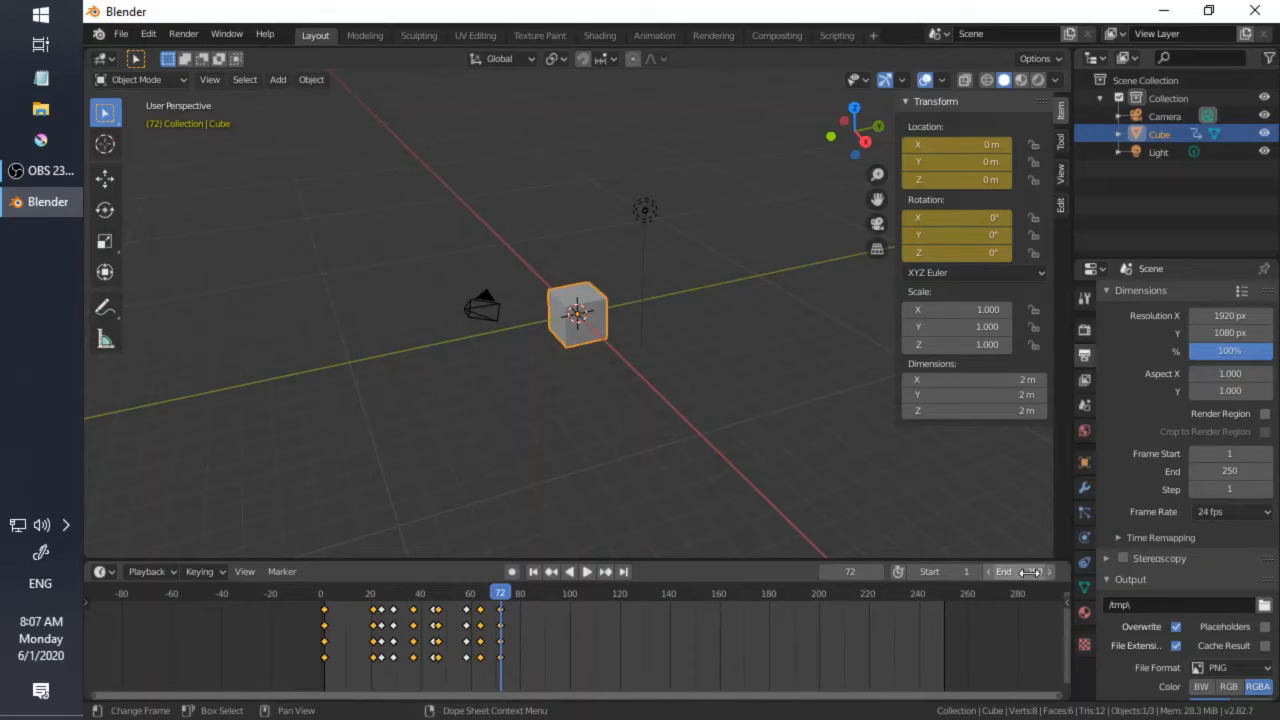
{"action": "left_click_drag", "start_coordinate": [1020, 571], "coordinate": [856, 571]}
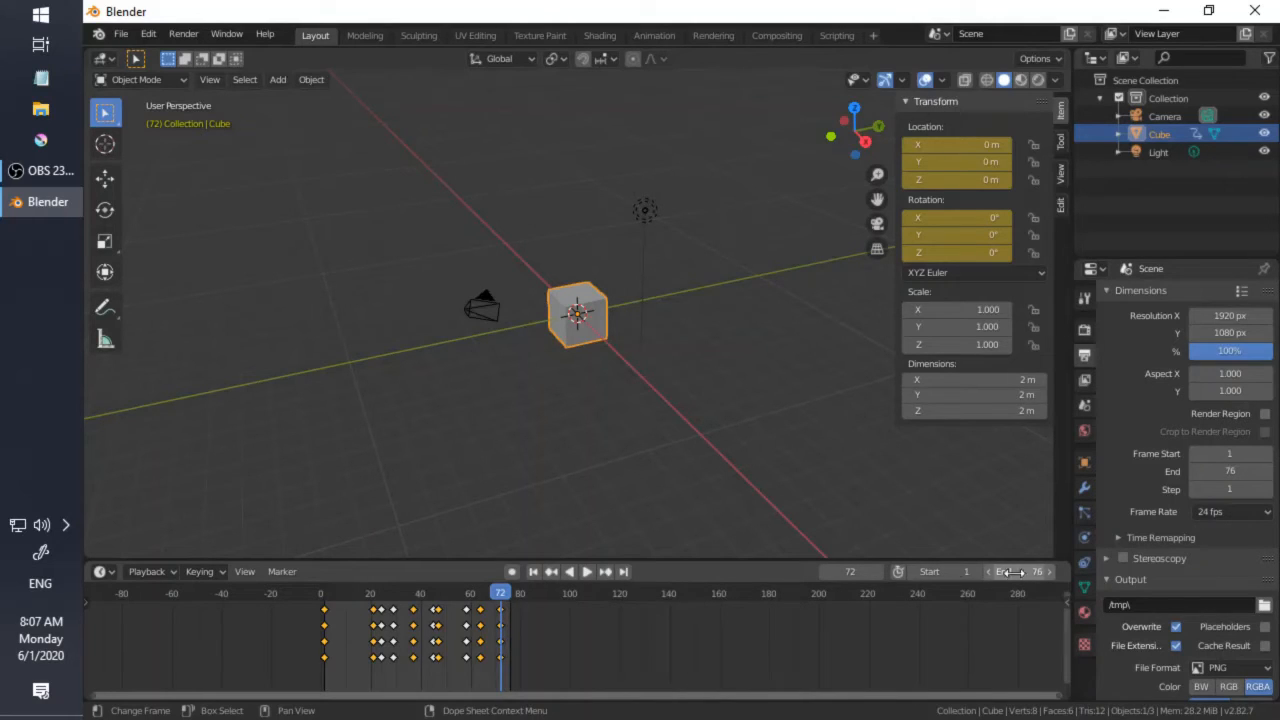
{"action": "scroll", "coordinate": [328, 651], "scroll_direction": "up", "scroll_amount": 7}
{"action": "middle_click_drag", "start_coordinate": [318, 648], "coordinate": [605, 586]}
{"action": "scroll", "coordinate": [595, 645], "scroll_direction": "up", "scroll_amount": 4}
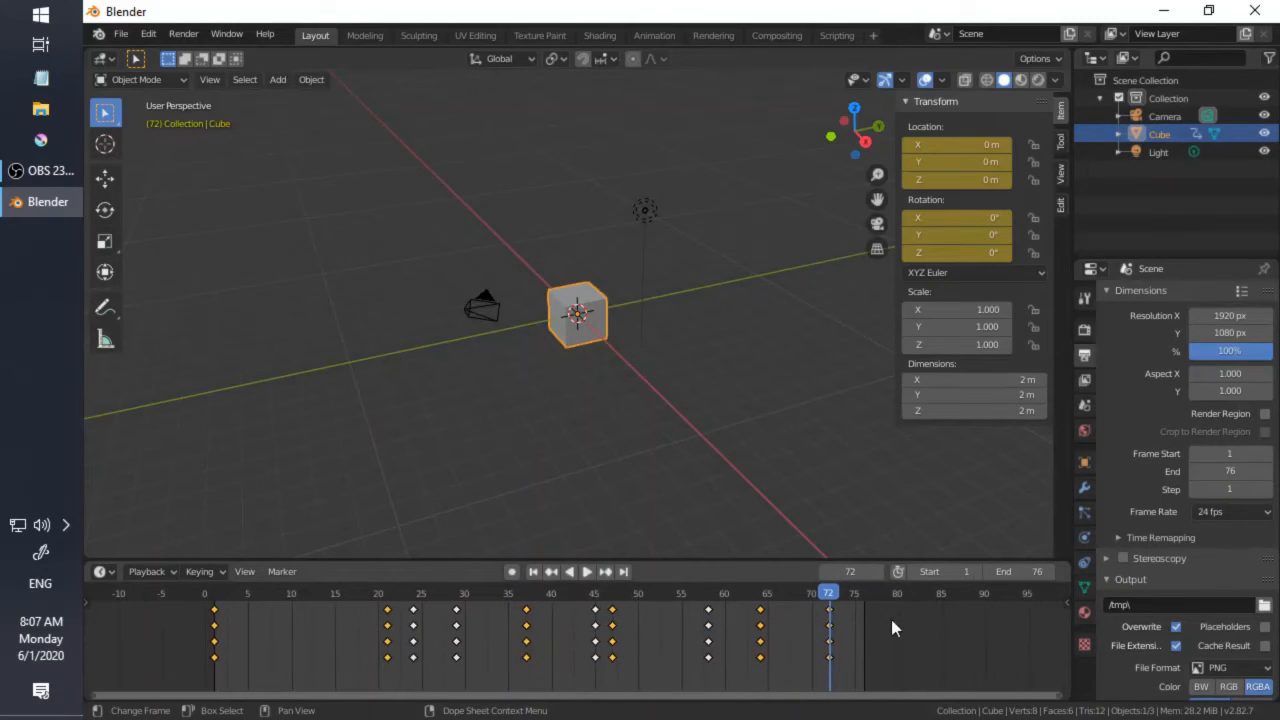
Step: Keyframe the cube's scale at frame 1 and move the playhead to frame 12
{"action": "left_click", "coordinate": [538, 571]}
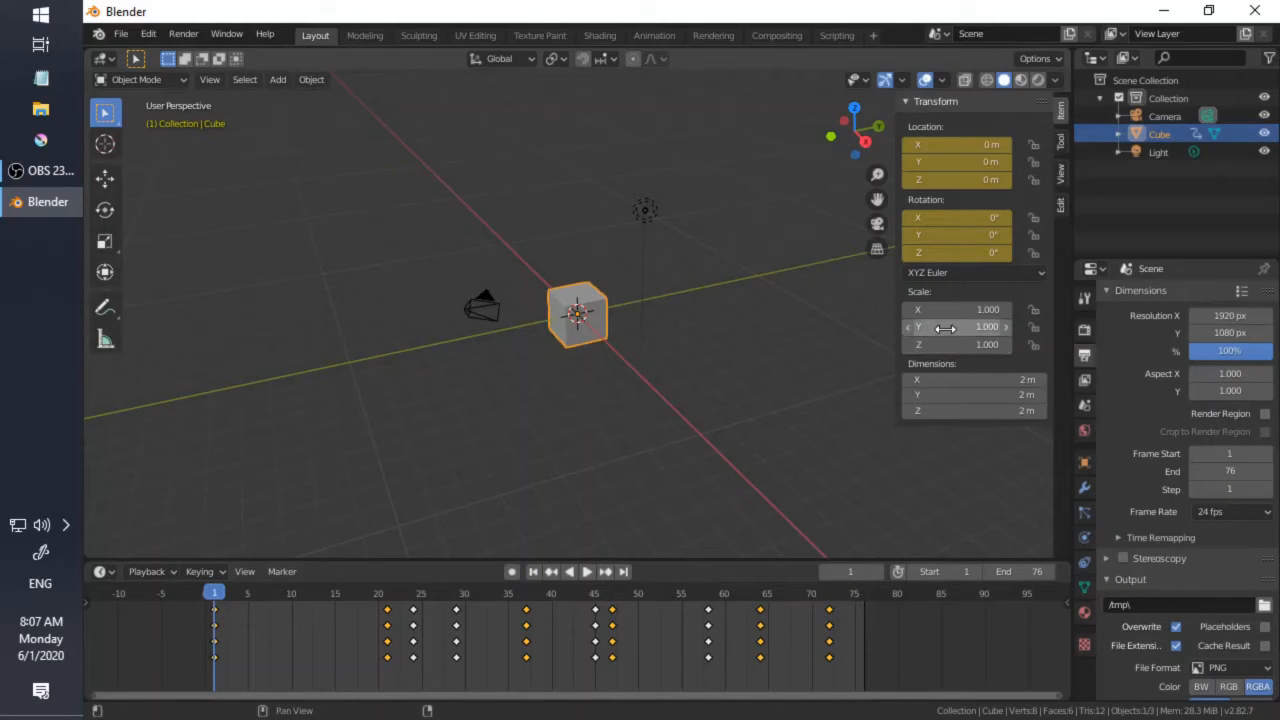
{"action": "key", "text": "i"}
{"action": "left_click", "coordinate": [308, 590]}
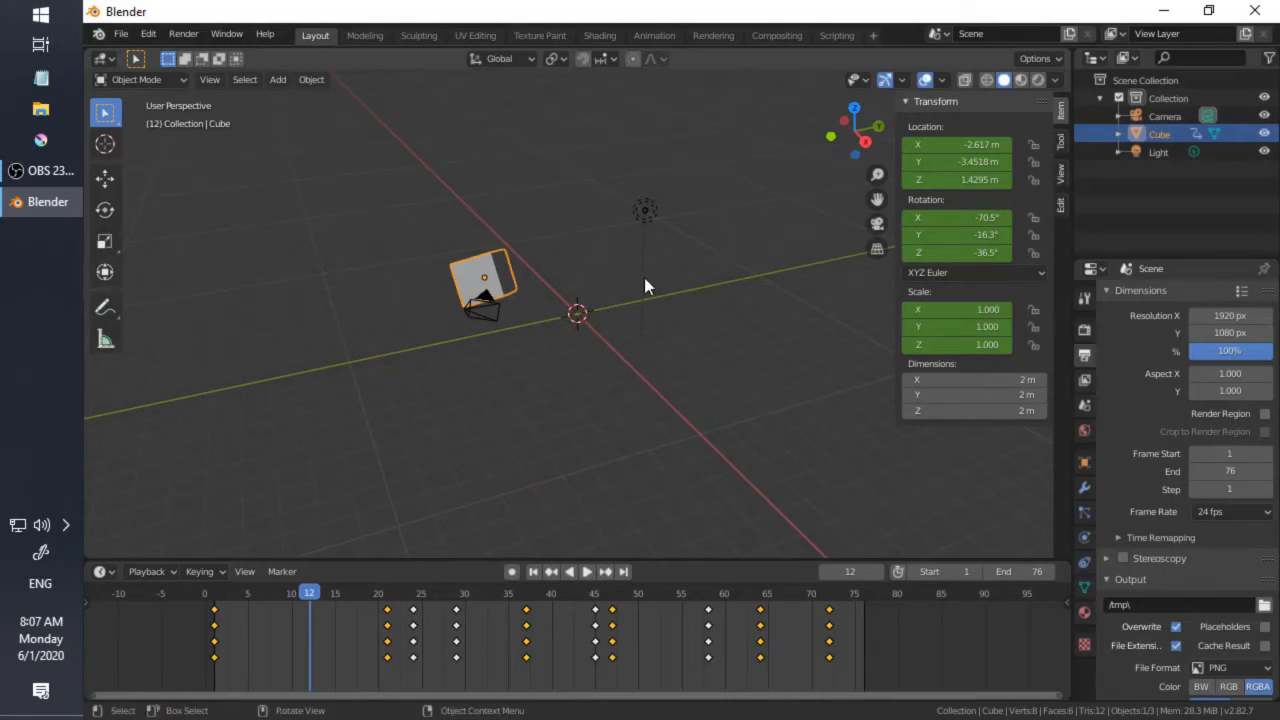
{"action": "key", "text": "r"}
{"action": "left_click", "coordinate": [371, 388]}
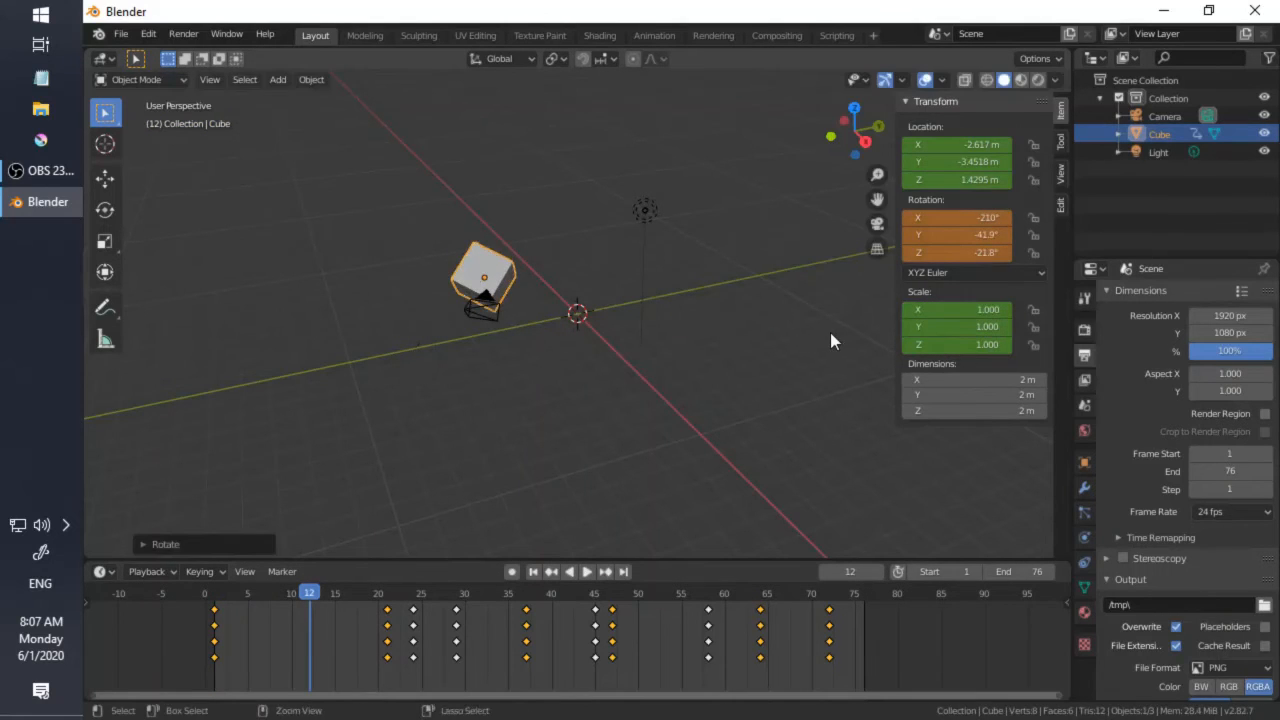
{"action": "key", "text": "ctrl+z"}
Step: Scale the cube uniformly to about 2.895 at frame 12 and keyframe its scale
{"action": "key", "text": "s"}
{"action": "left_click", "coordinate": [829, 463]}
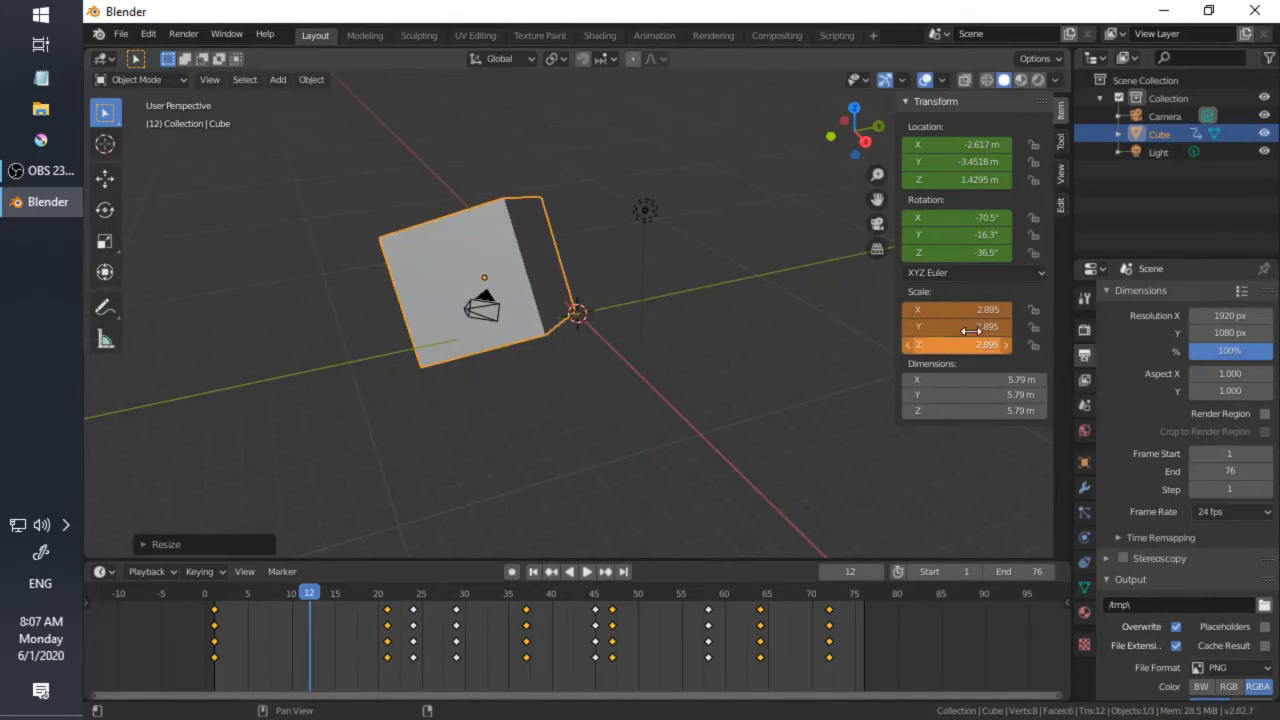
{"action": "key", "text": "i"}
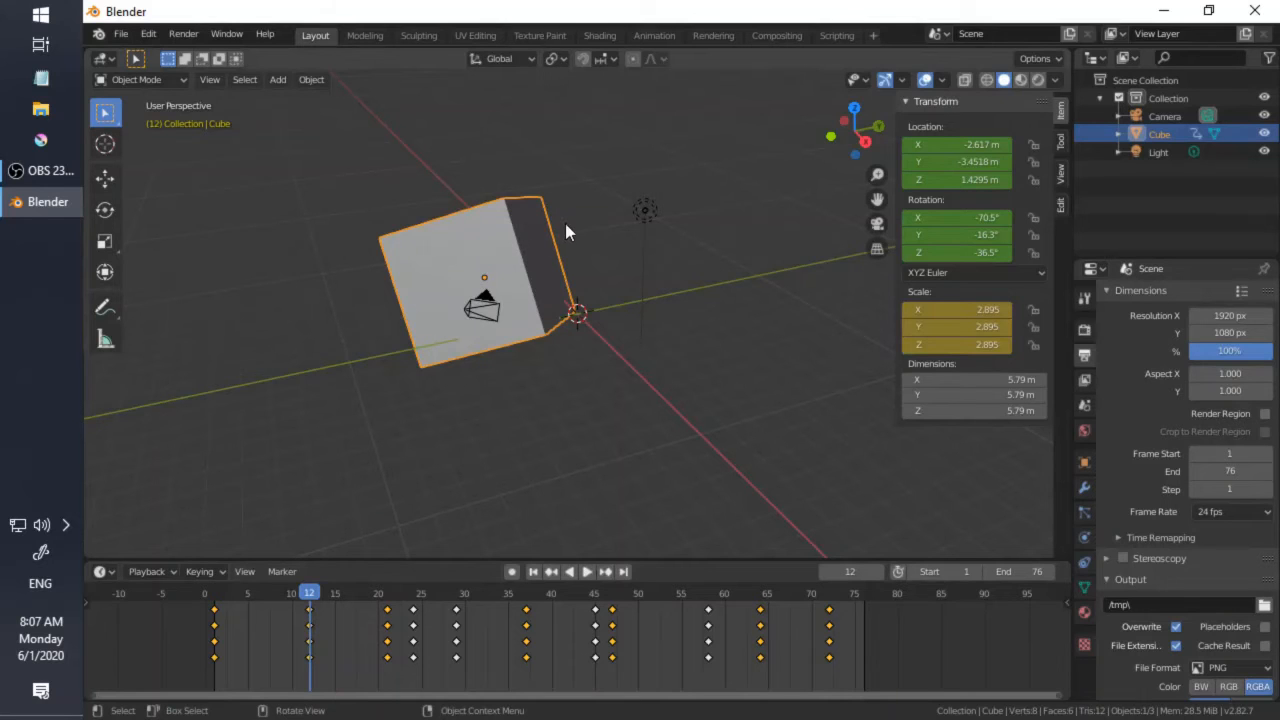
Step: At frame 12, rotate the cube to about X -158°, Y -38.1°, enlarge it to about 4.481 scale, and keyframe both rotation and scale
{"action": "key", "text": "r"}
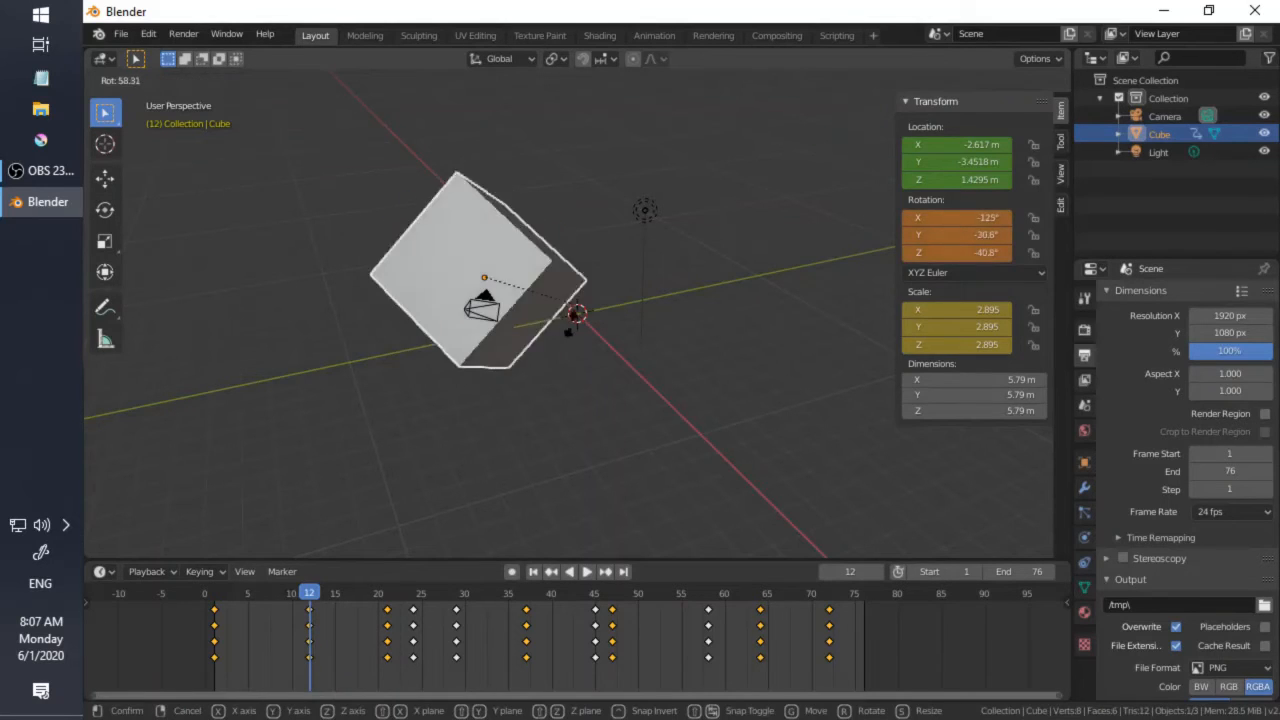
{"action": "left_click", "coordinate": [552, 352]}
{"action": "key", "text": "s"}
{"action": "left_click", "coordinate": [578, 422]}
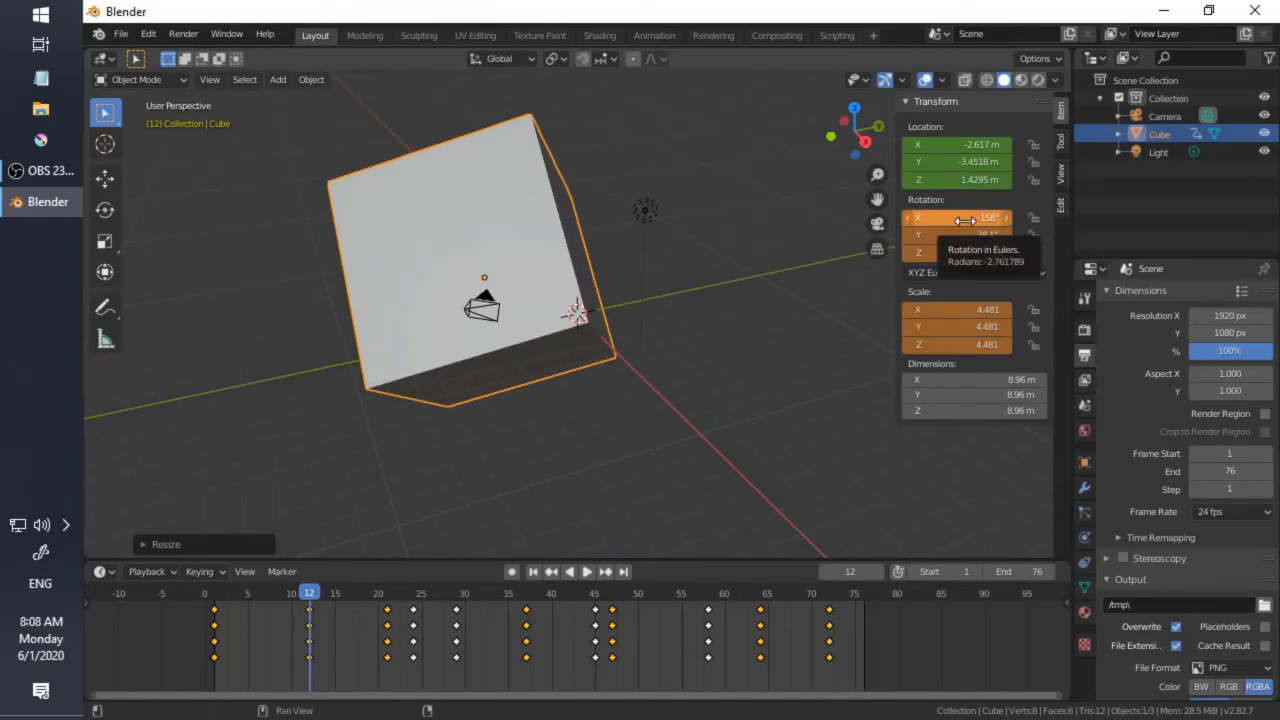
{"action": "key", "text": "i"}
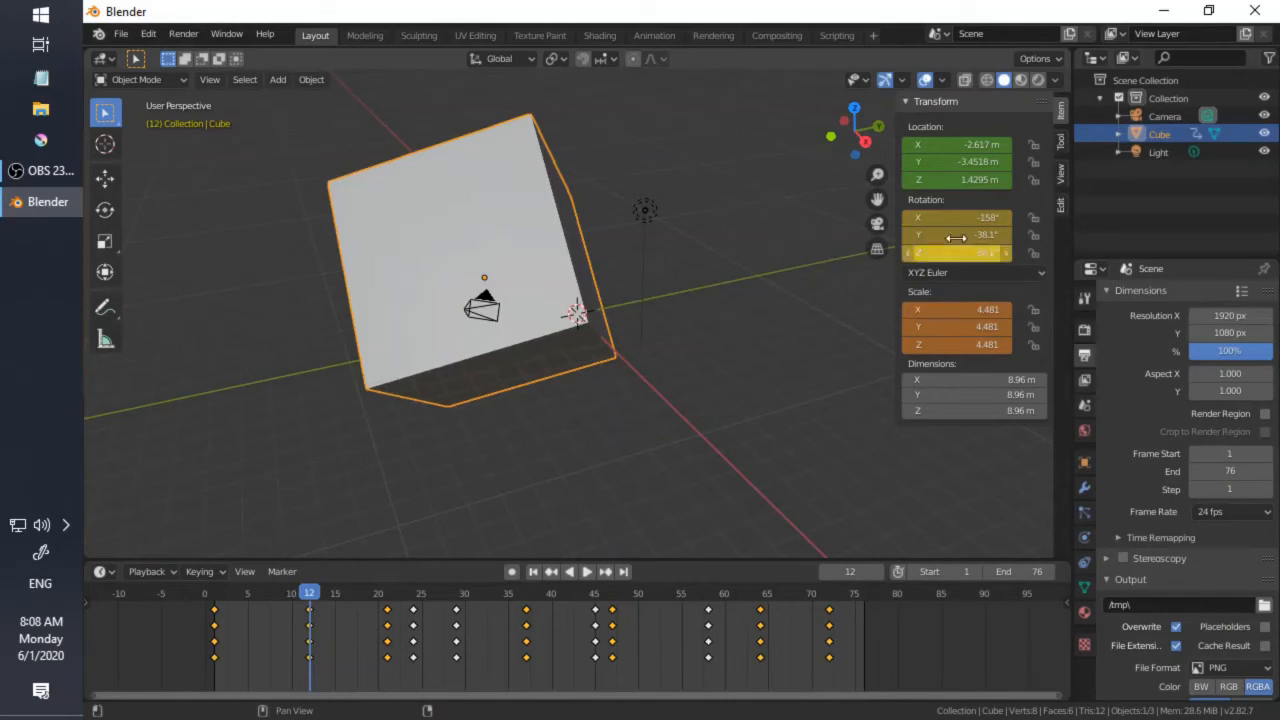
{"action": "key", "text": "i"}
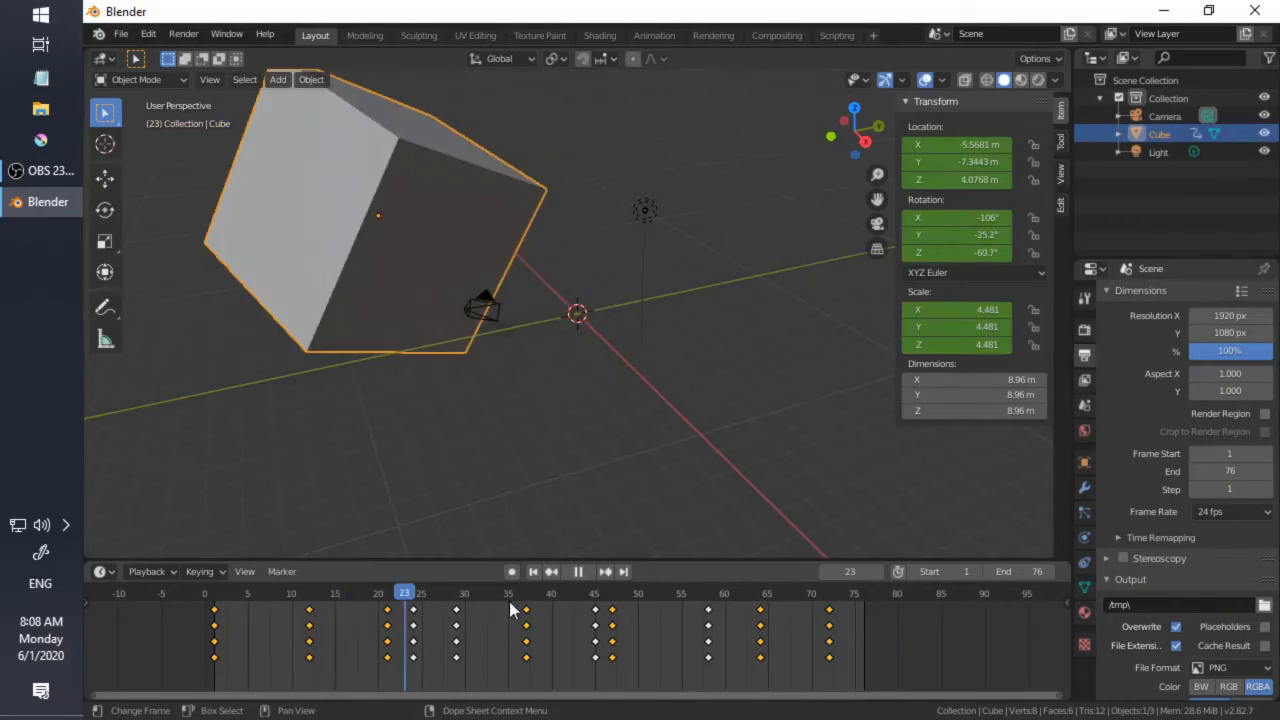
Step: At frame 72, set the cube's scale to 1 on all three axes and keyframe the scale
{"action": "left_click_drag", "start_coordinate": [825, 610], "coordinate": [830, 592]}
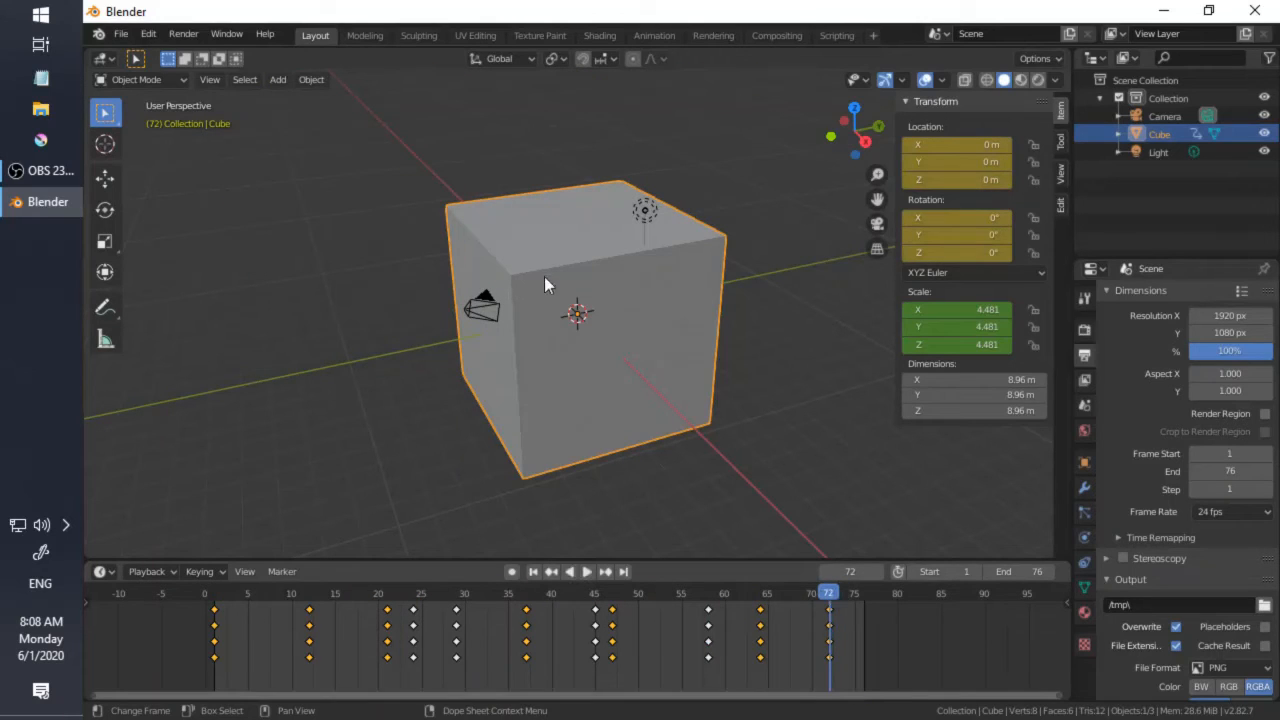
{"action": "left_click", "coordinate": [958, 311]}
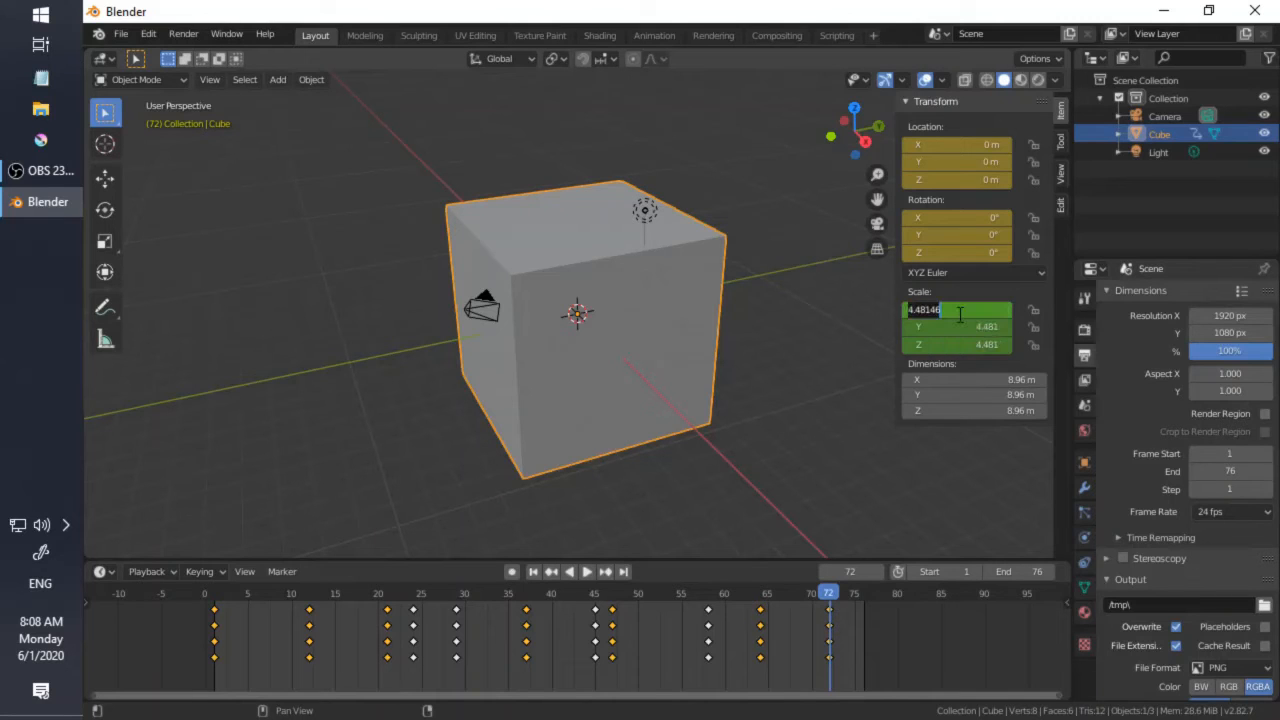
{"action": "type", "text": "1"}
{"action": "key", "text": "Return"}
{"action": "left_click", "coordinate": [951, 329]}
{"action": "type", "text": "1"}
{"action": "key", "text": "Return"}
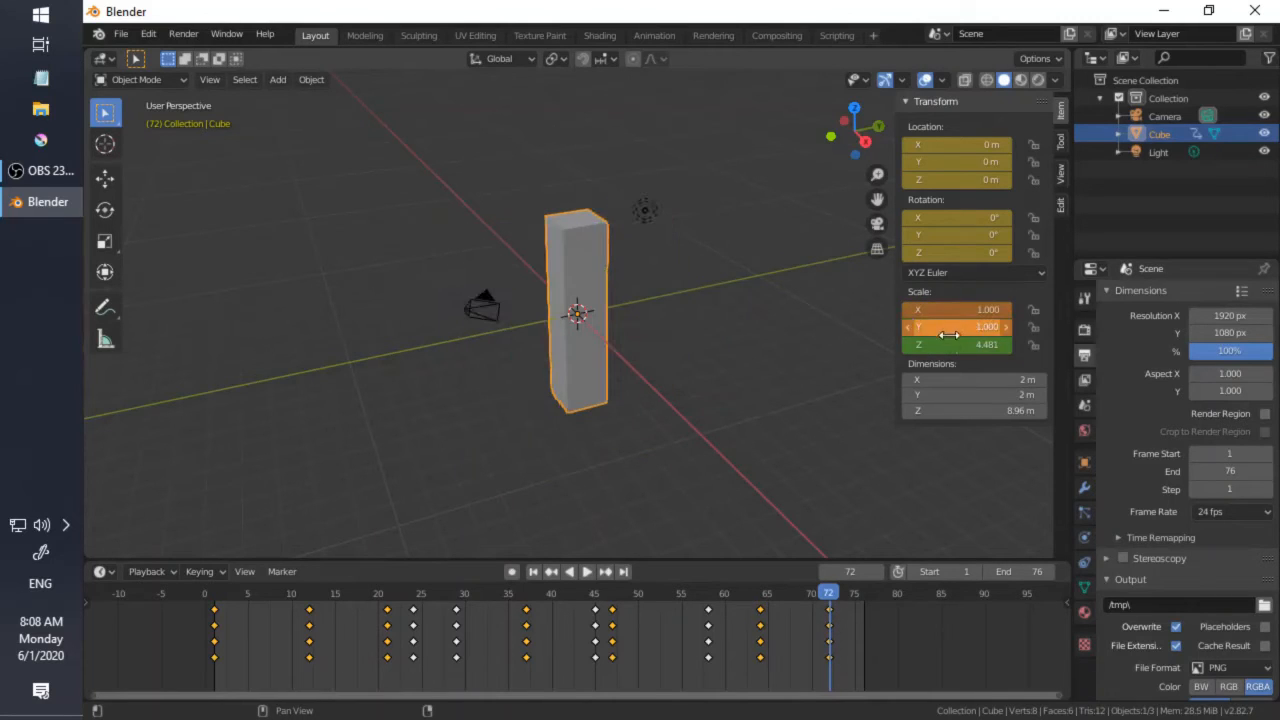
{"action": "left_click", "coordinate": [948, 345]}
{"action": "type", "text": "1"}
{"action": "key", "text": "Return"}
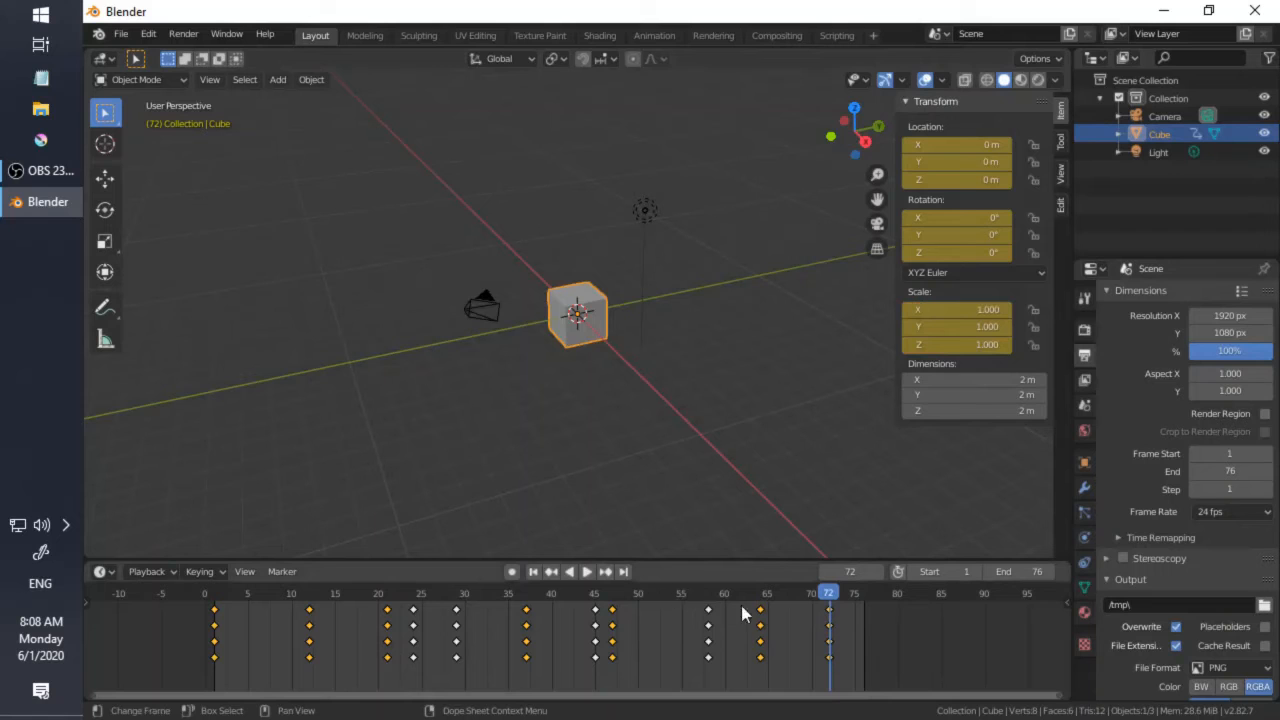
Step: Play the animation from frame 1 to review the cube's movement, rotation and scaling together
{"action": "left_click", "coordinate": [533, 571]}
{"action": "left_click", "coordinate": [592, 571]}
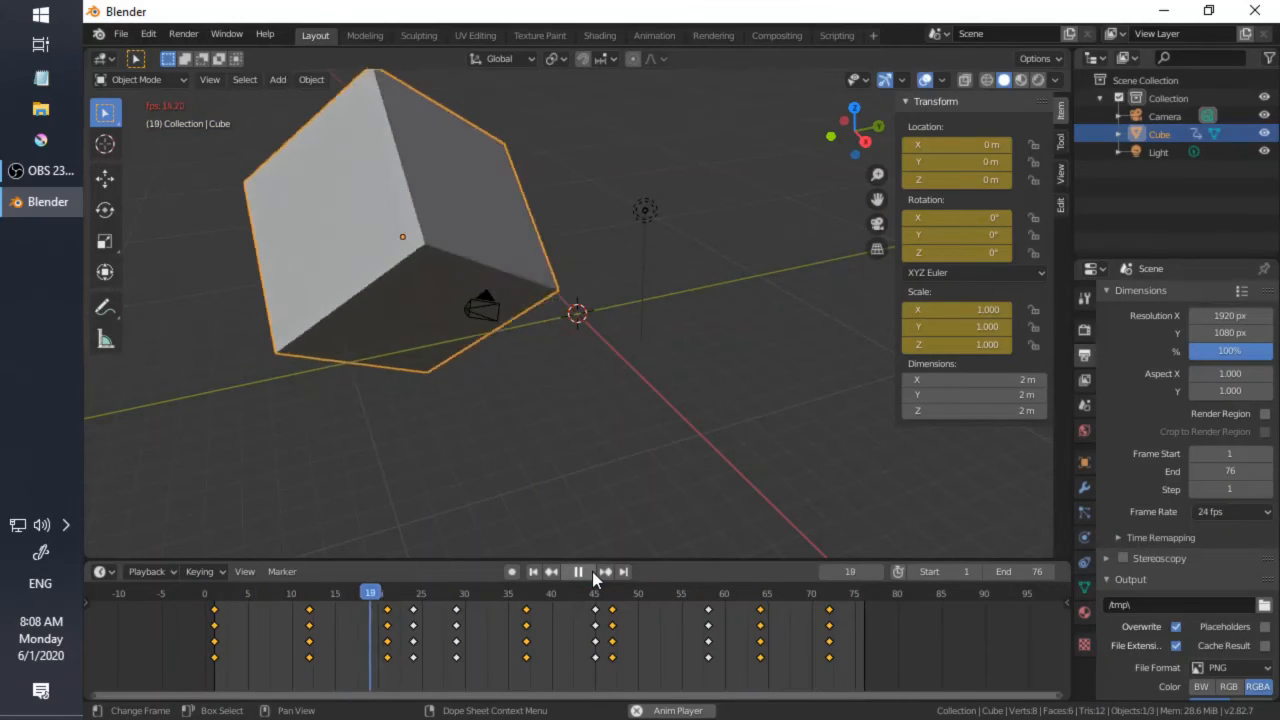
Step: Replay the cube's animation and stop it at frame 1
{"action": "left_click", "coordinate": [592, 571]}
{"action": "left_click", "coordinate": [570, 573]}
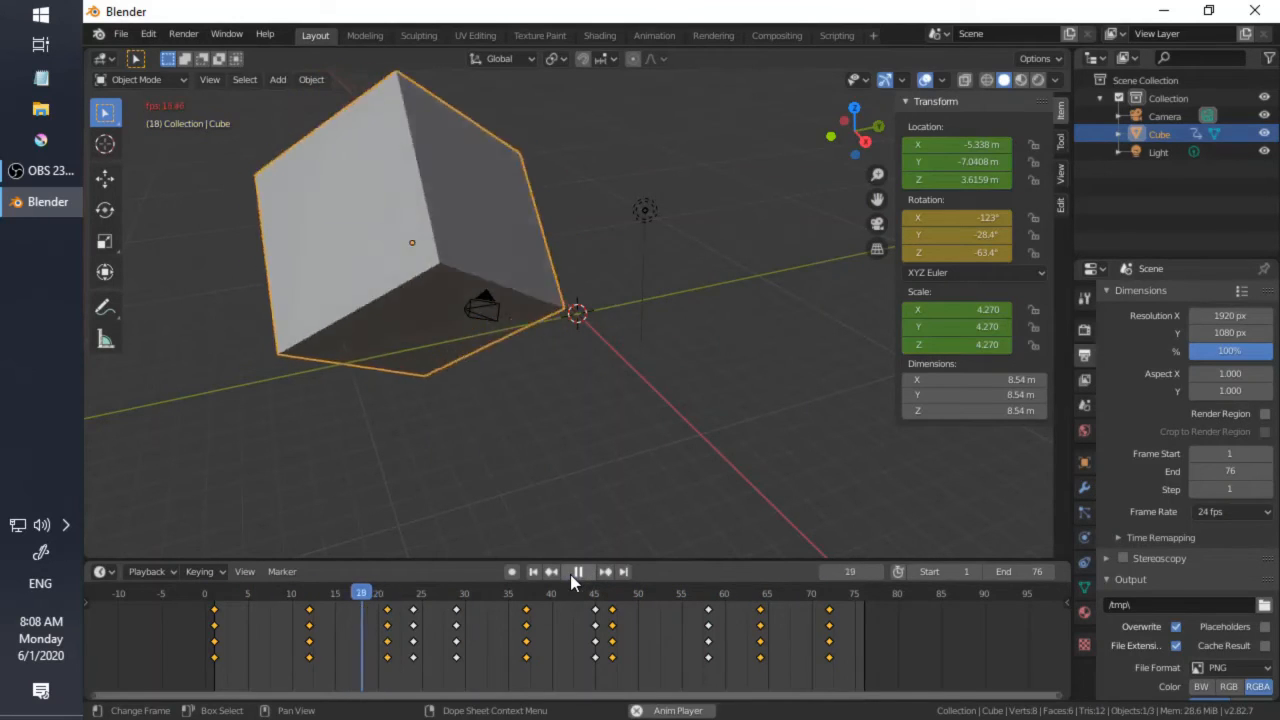
{"action": "left_click", "coordinate": [570, 574]}
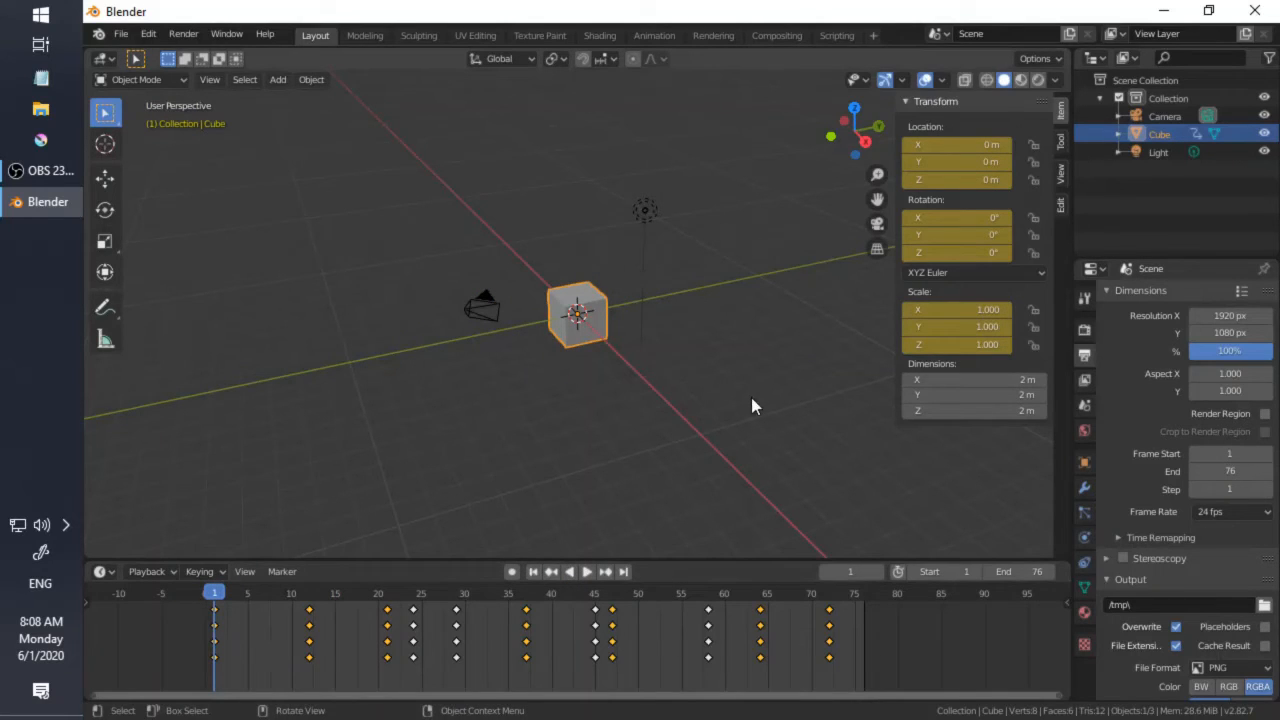
Step: Select the camera and switch the viewport to look through it, with the frame shifted within the view
{"action": "scroll", "coordinate": [420, 290], "scroll_direction": "up", "scroll_amount": 4}
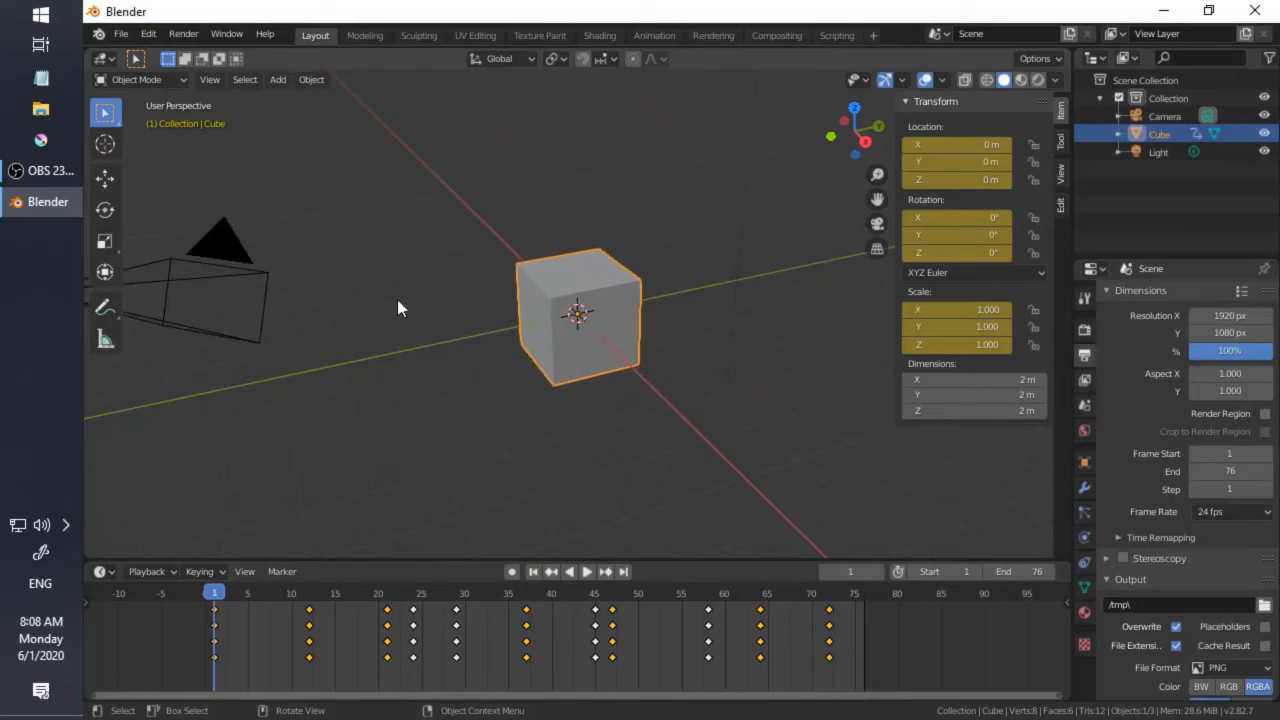
{"action": "scroll", "coordinate": [285, 317], "scroll_direction": "down", "scroll_amount": 1}
{"action": "left_click", "coordinate": [306, 306]}
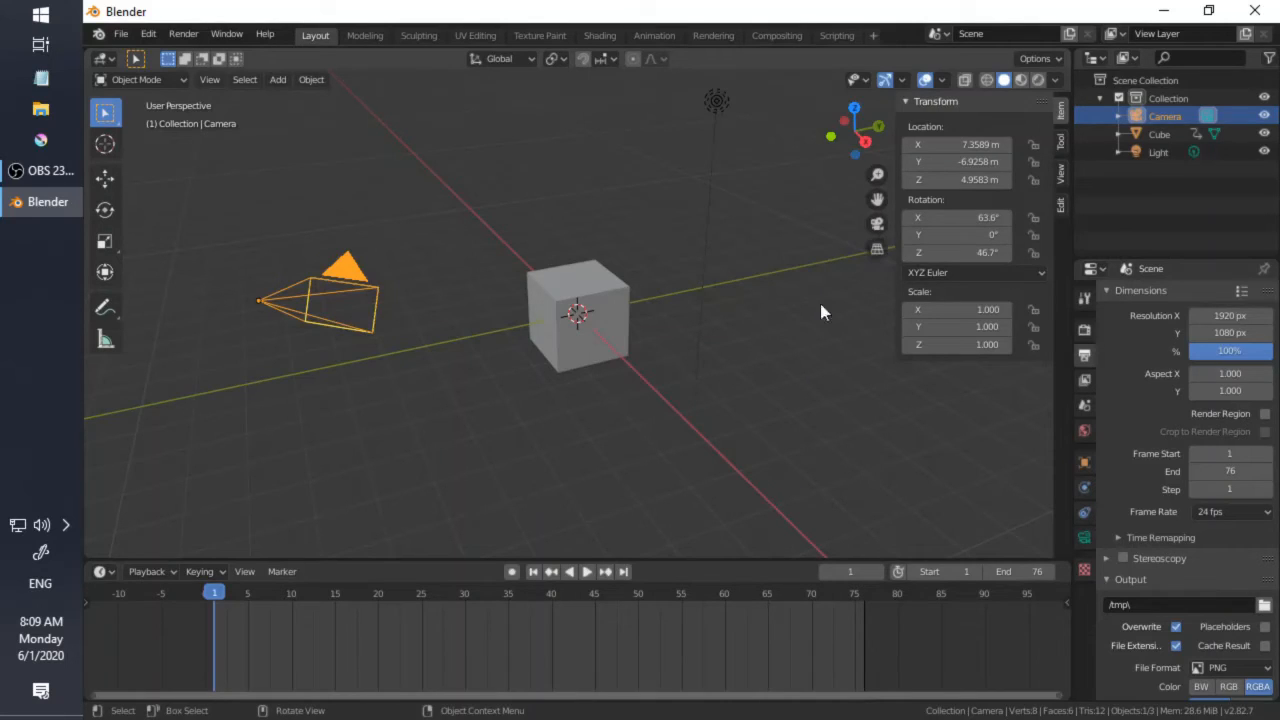
{"action": "key", "text": "KP_0"}
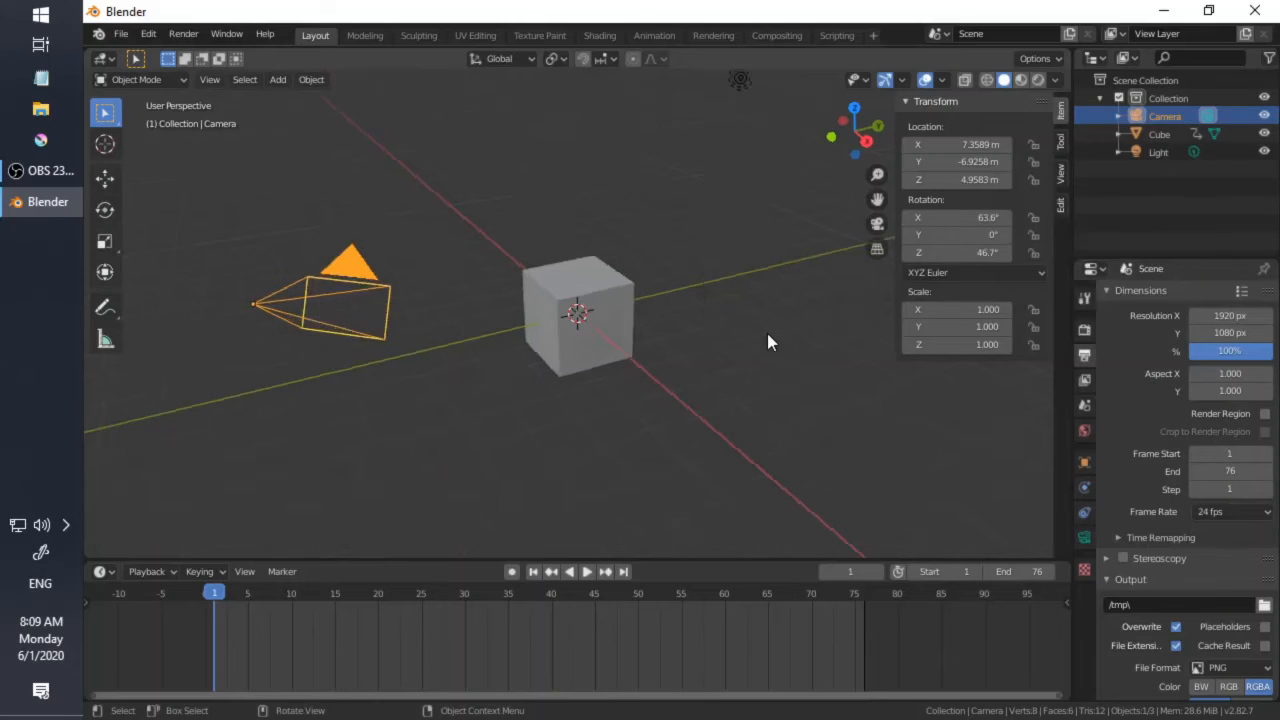
{"action": "key", "text": "KP_0"}
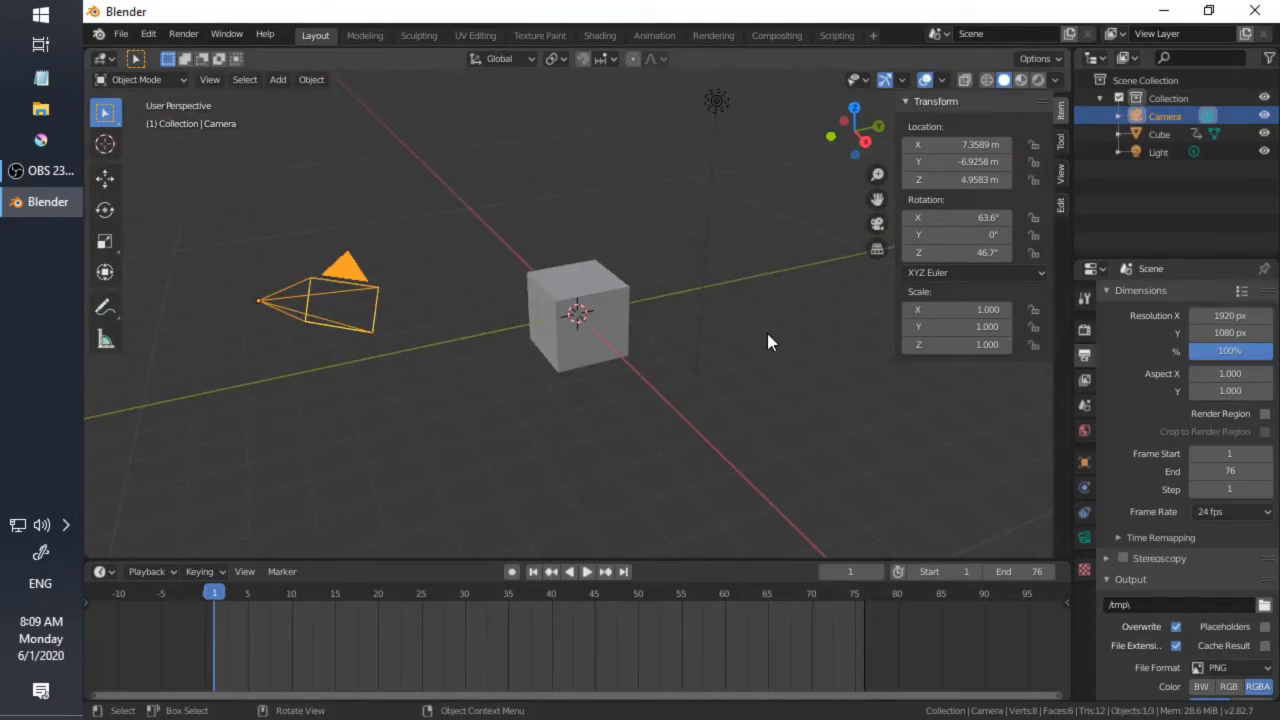
{"action": "left_click", "coordinate": [877, 223]}
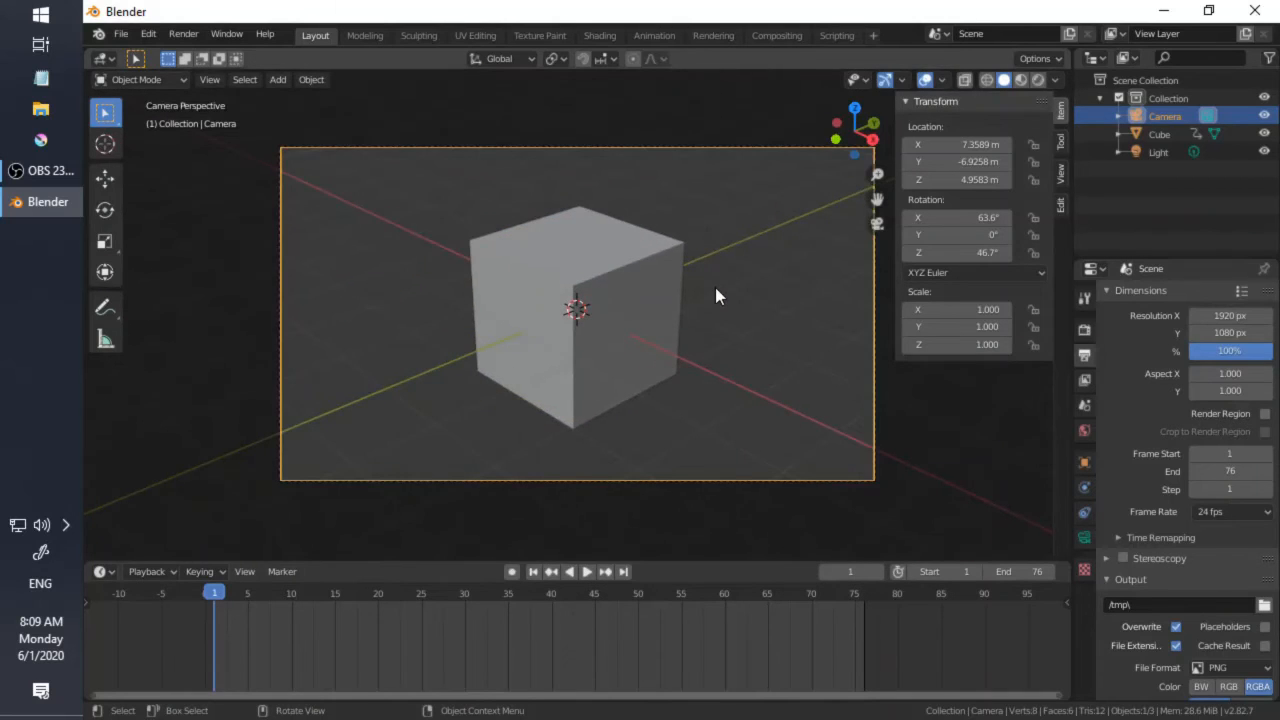
{"action": "middle_click_drag", "start_coordinate": [711, 291], "coordinate": [671, 309], "text": "shift"}
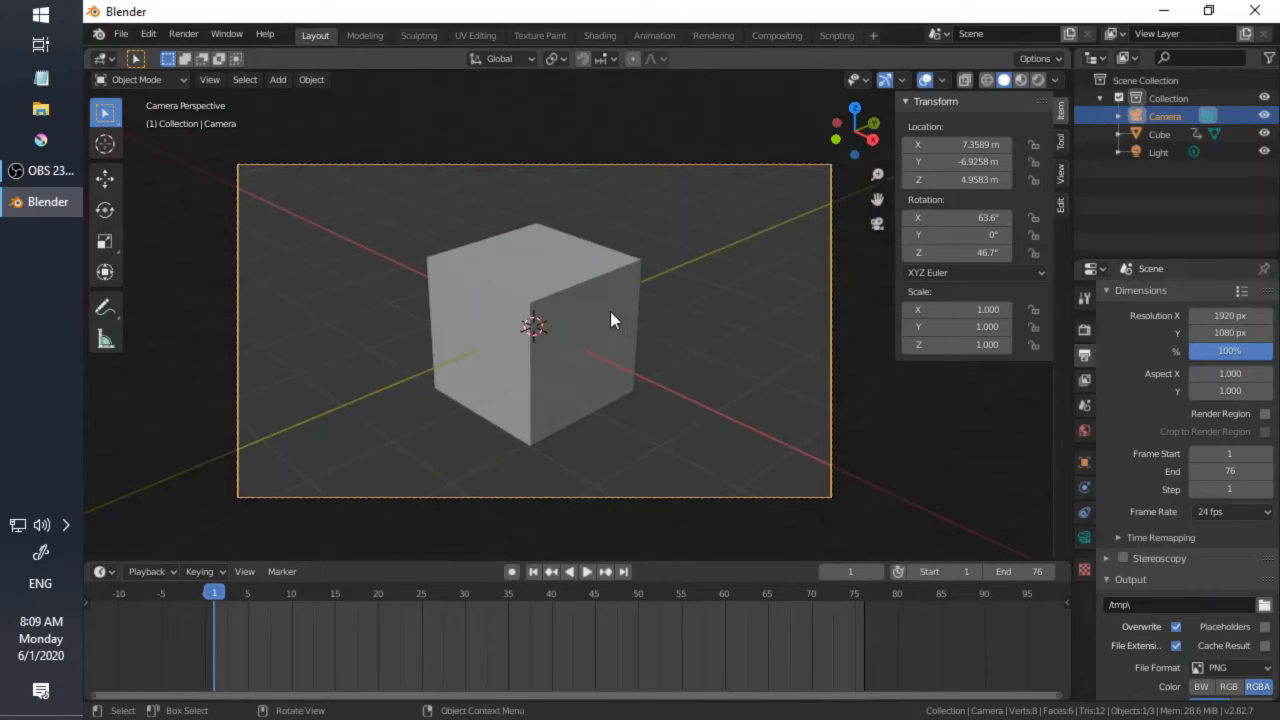
Step: Play the animation through the camera view to check the cube's framing, and return to frame 1
{"action": "key", "text": "space"}
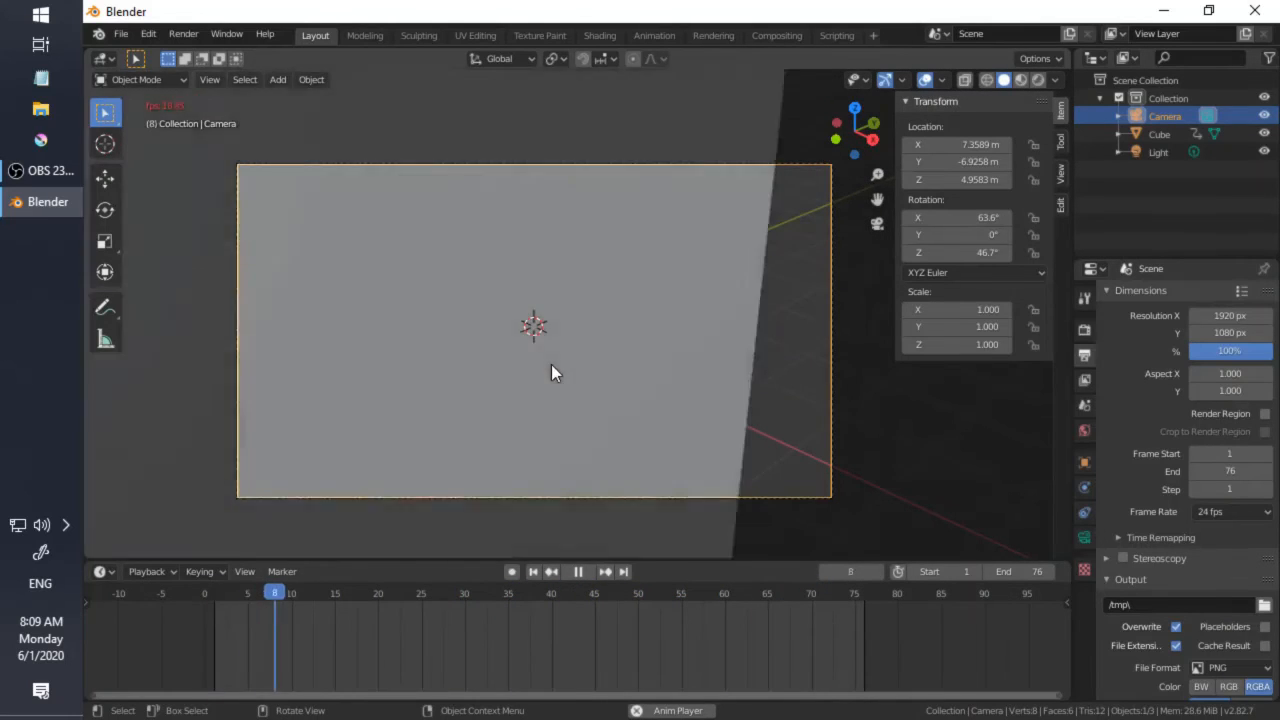
{"action": "key", "text": "space"}
{"action": "left_click", "coordinate": [533, 572]}
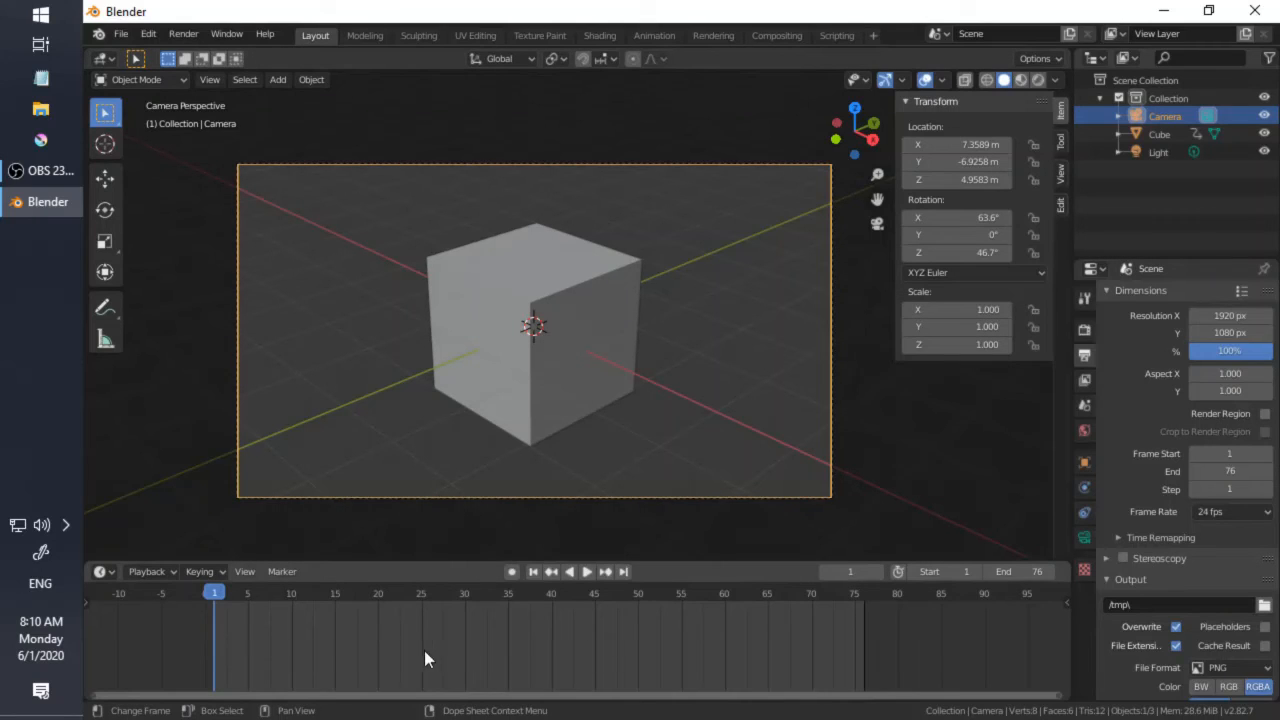
Step: Select the camera by its frame border and keyframe its location at frame 1
{"action": "left_click", "coordinate": [544, 311]}
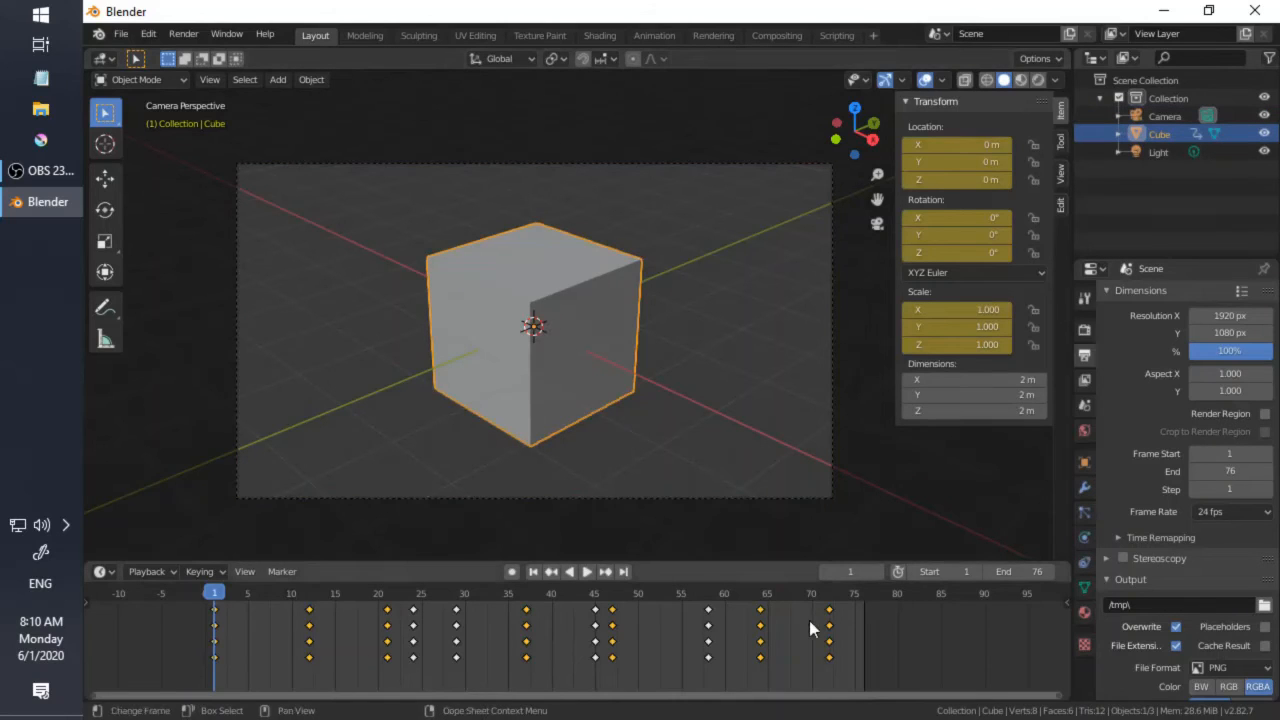
{"action": "left_click", "coordinate": [782, 497]}
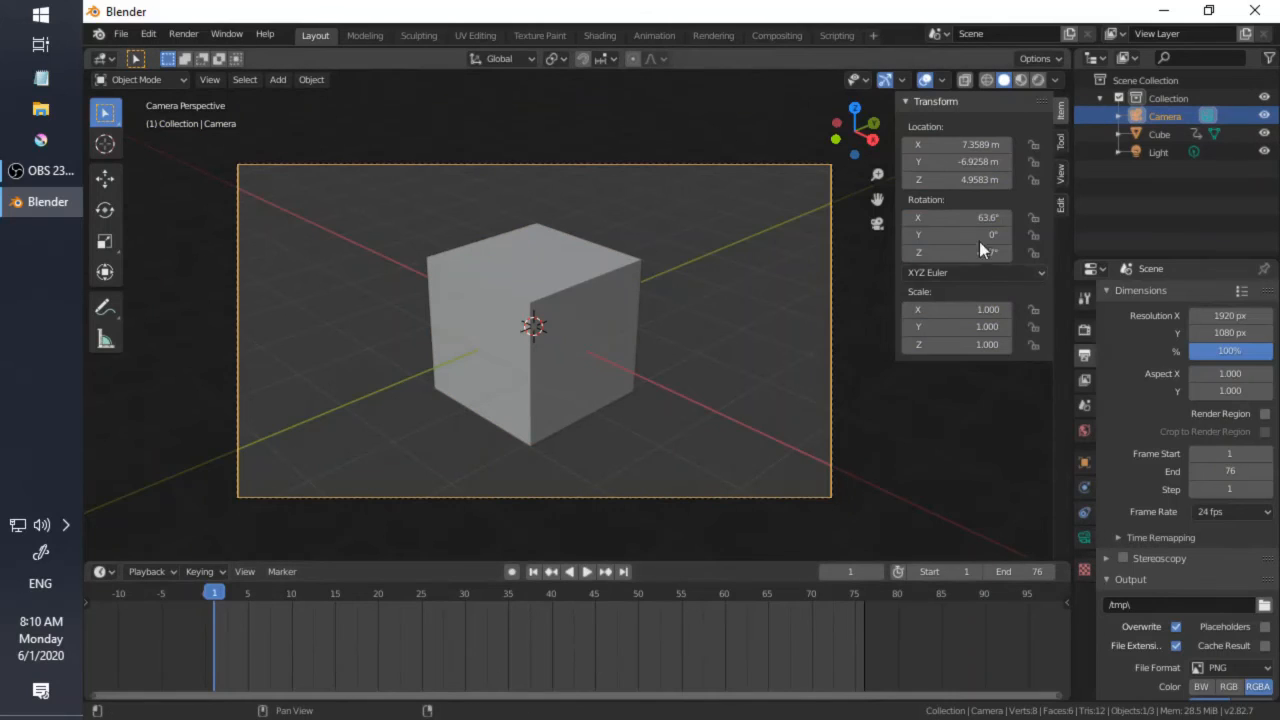
{"action": "key", "text": "i"}
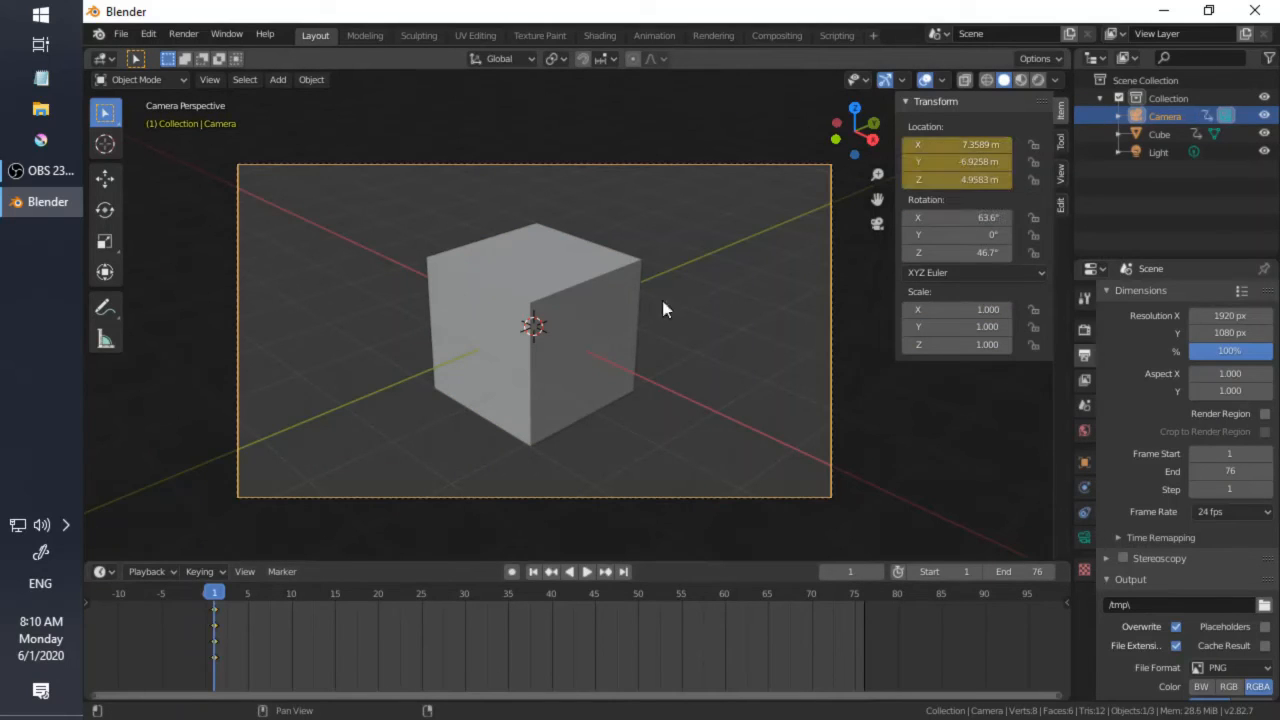
Step: At frame 15, pull the camera back along its local Z to about X 39.719, Y -37.429, Z 27.073 m, and keyframe its location
{"action": "left_click_drag", "start_coordinate": [322, 593], "coordinate": [338, 592]}
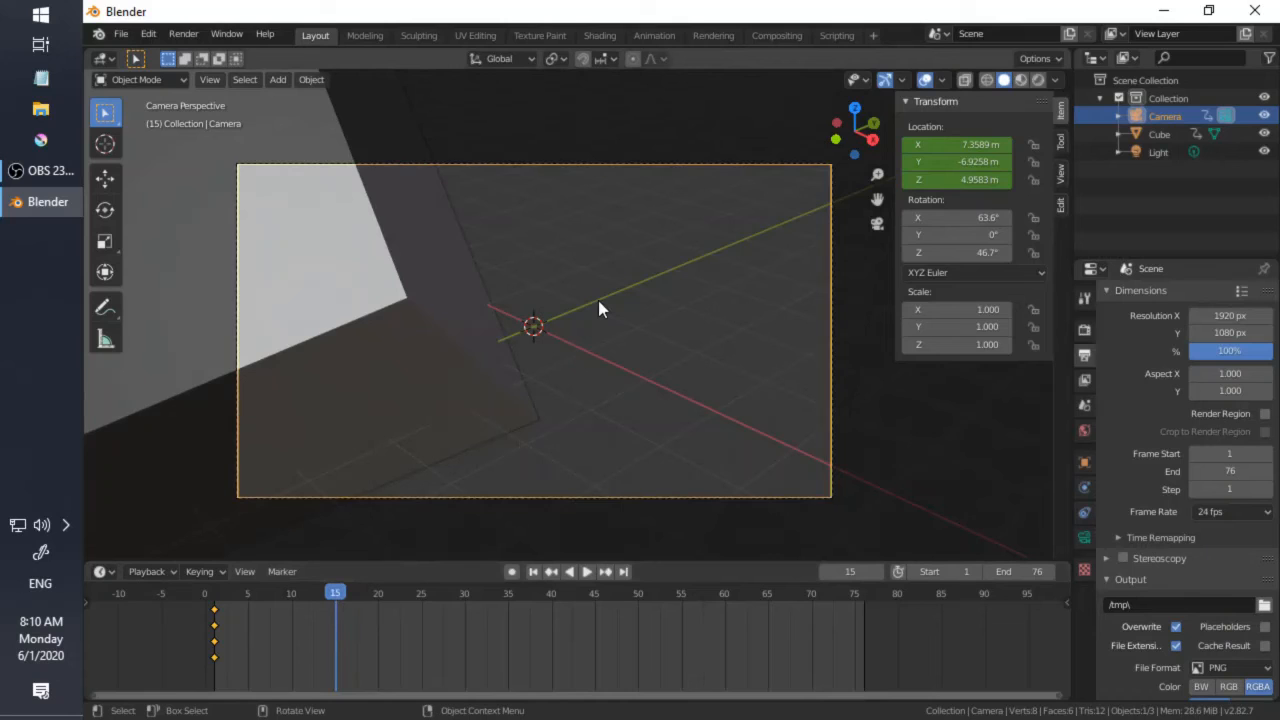
{"action": "key", "text": "g"}
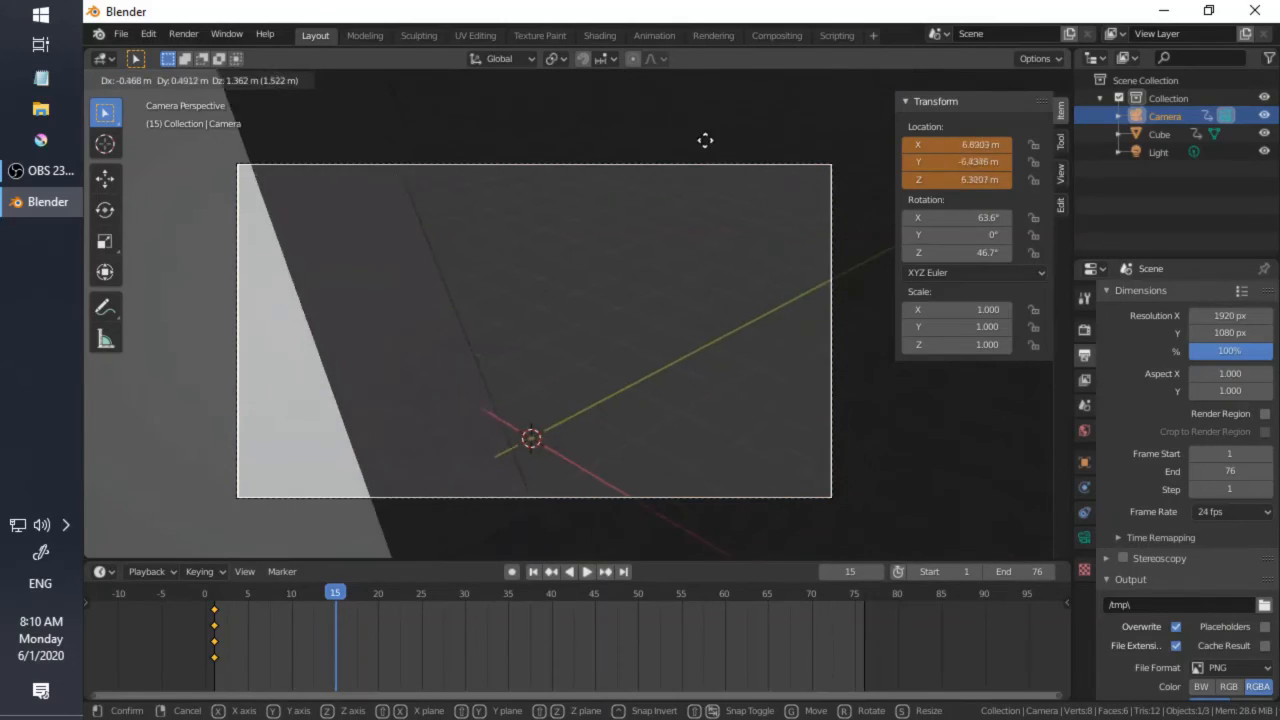
{"action": "key", "text": "z"}
{"action": "key", "text": "z"}
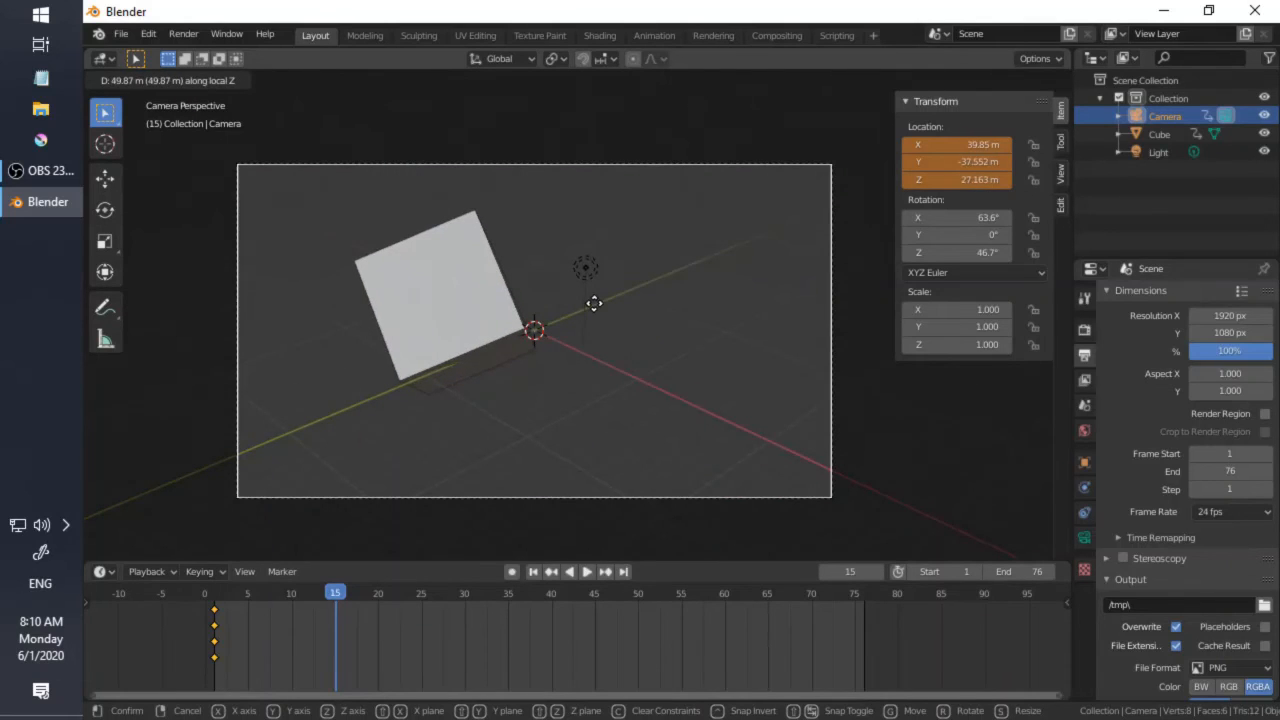
{"action": "left_click", "coordinate": [594, 310]}
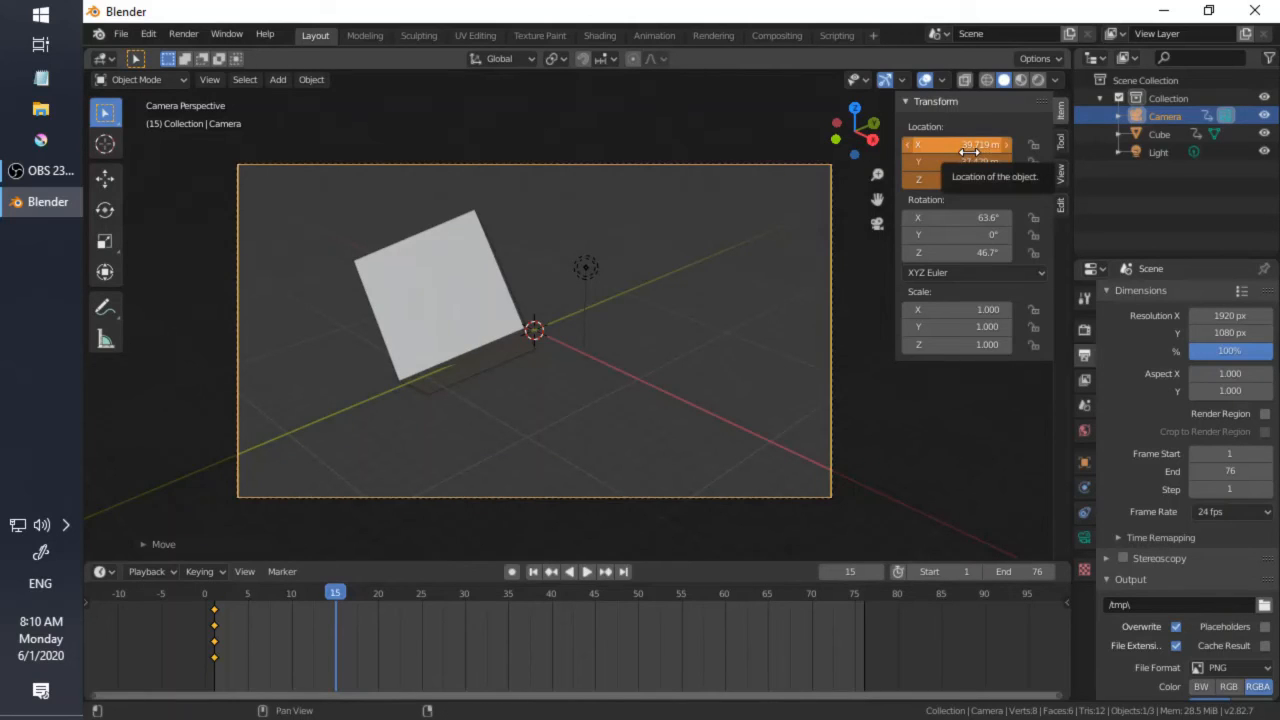
{"action": "key", "text": "i"}
Step: Play the animation to review the camera's pull-back, and return to frame 1
{"action": "key", "text": "space"}
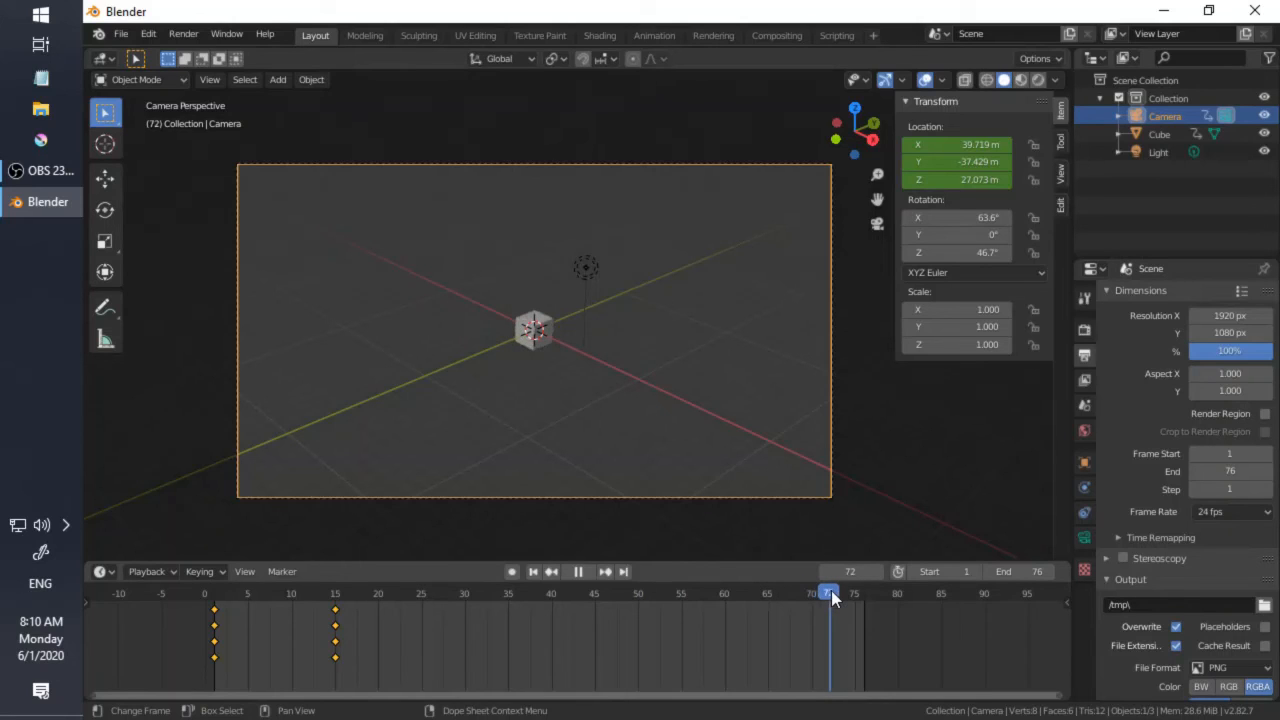
{"action": "key", "text": "space"}
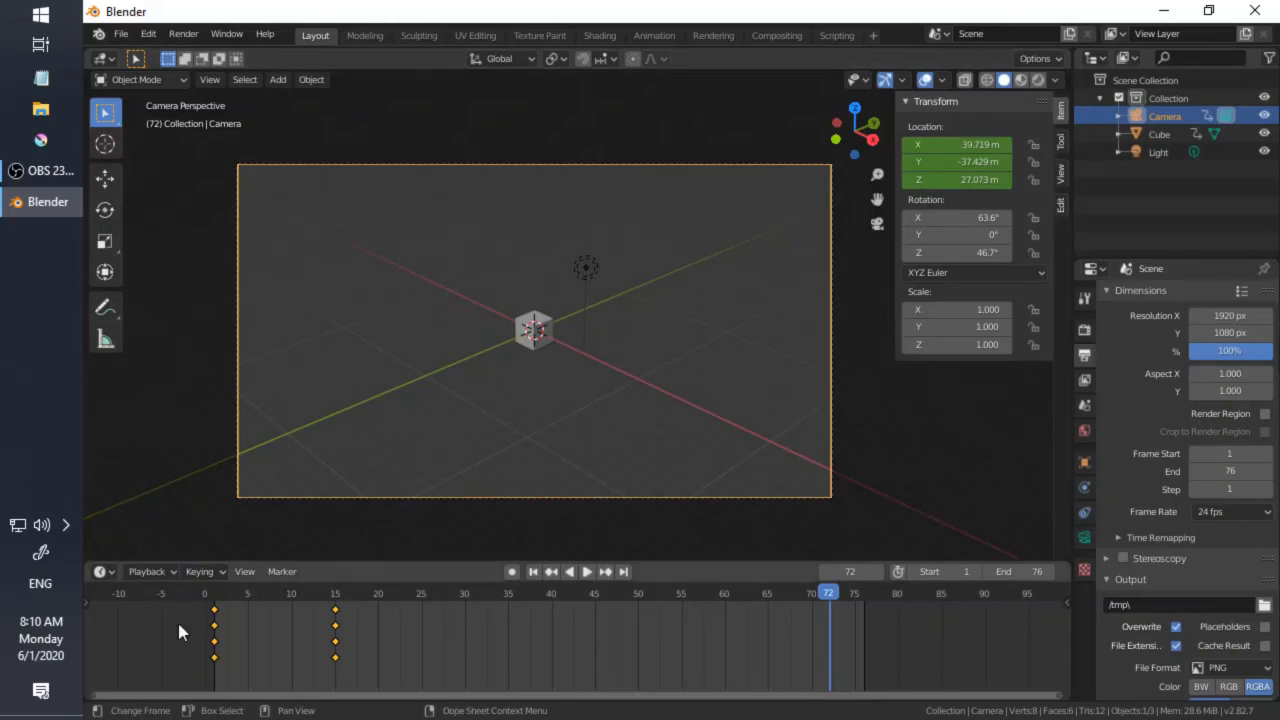
{"action": "left_click", "coordinate": [215, 591]}
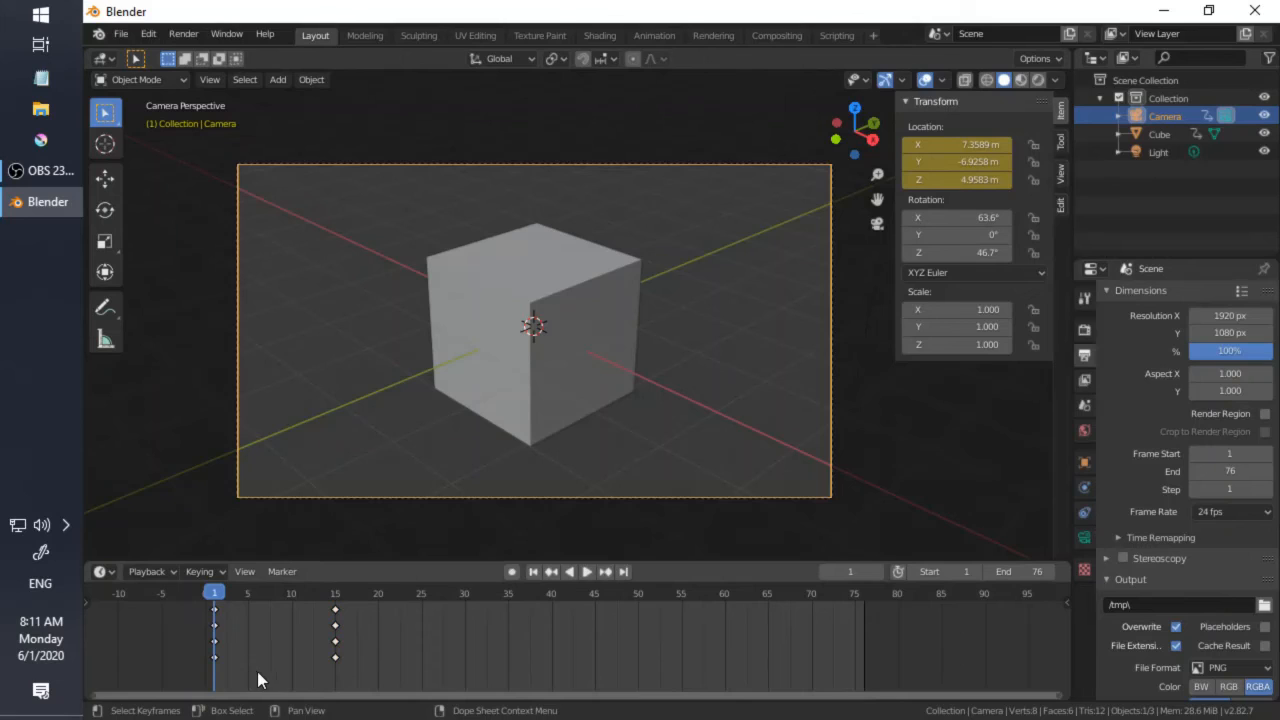
Step: Duplicate the camera's frame 1 keyframes and place the copies at frame 72
{"action": "left_click_drag", "start_coordinate": [246, 672], "coordinate": [186, 604]}
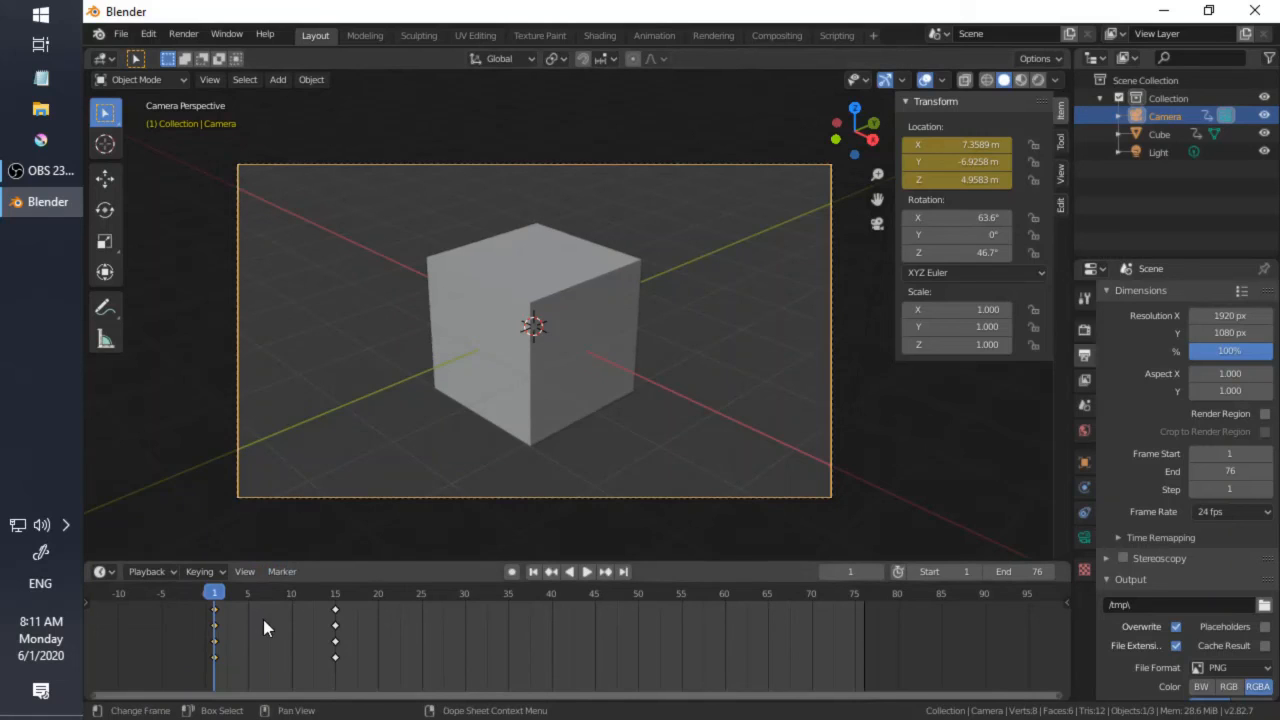
{"action": "key", "text": "shift+d"}
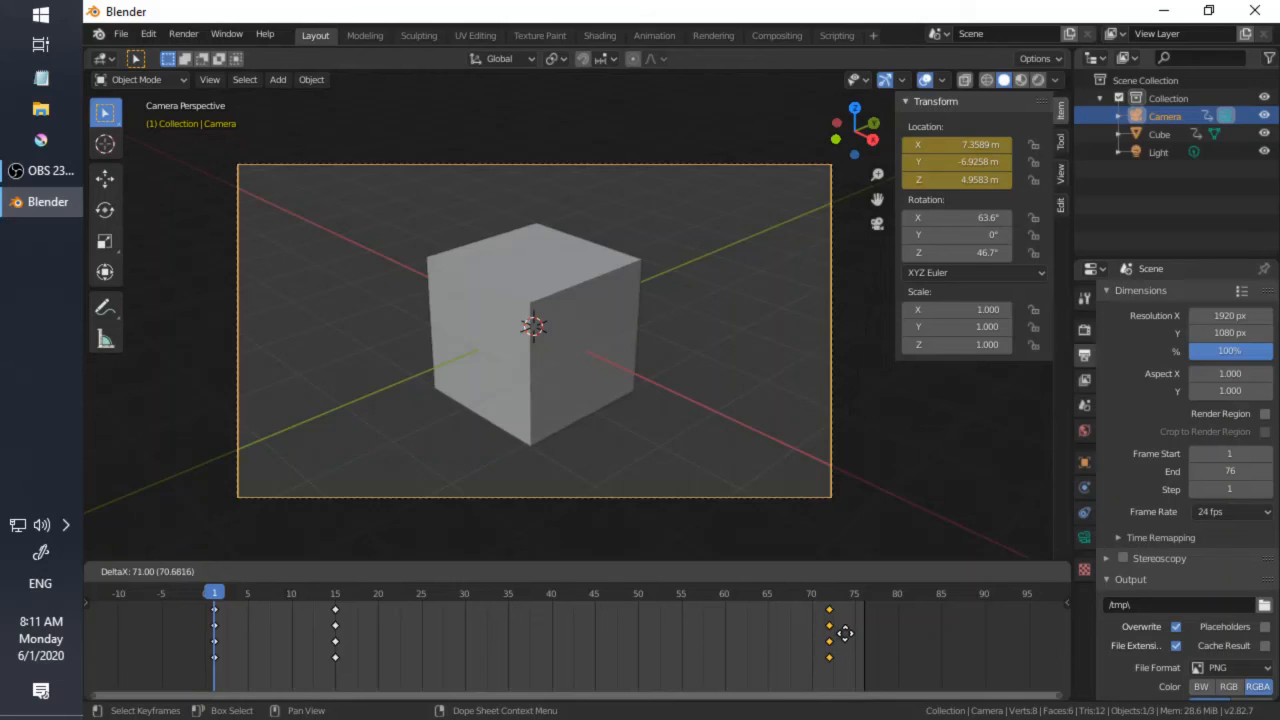
{"action": "left_click", "coordinate": [845, 633]}
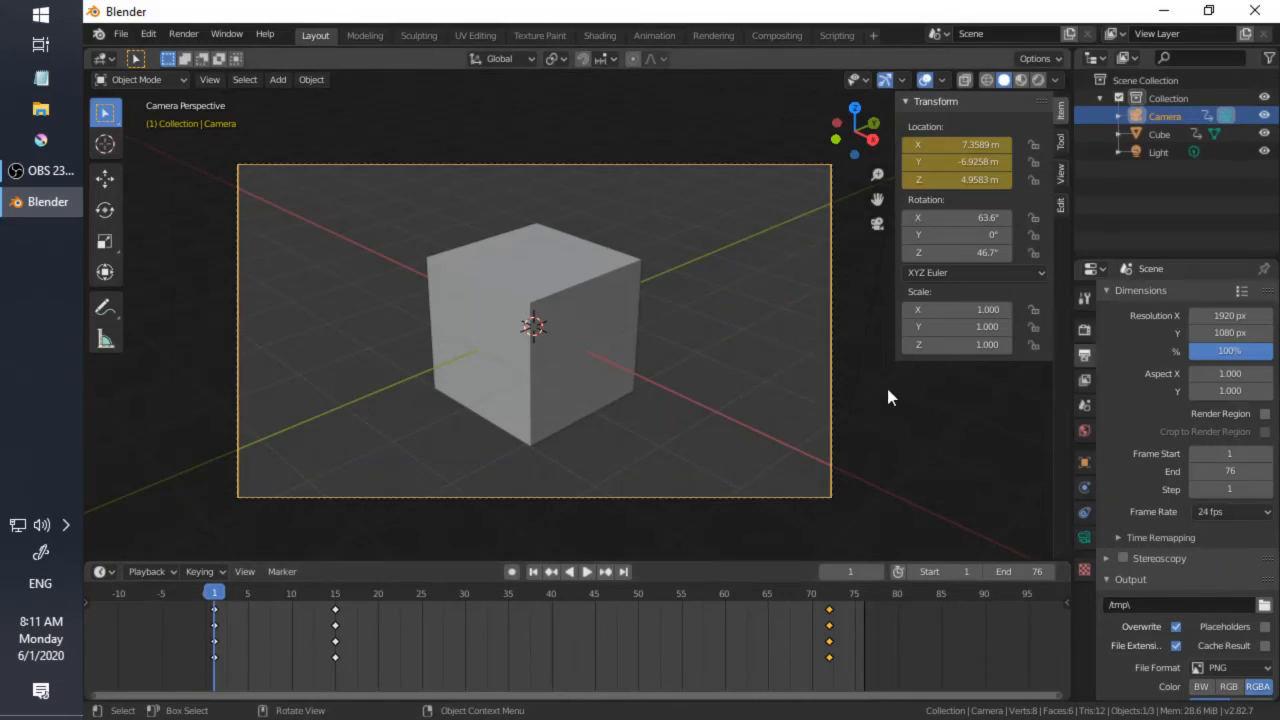
Step: Play the animation from frame 1 to check the camera pulling out and coming back in
{"action": "key", "text": "space"}
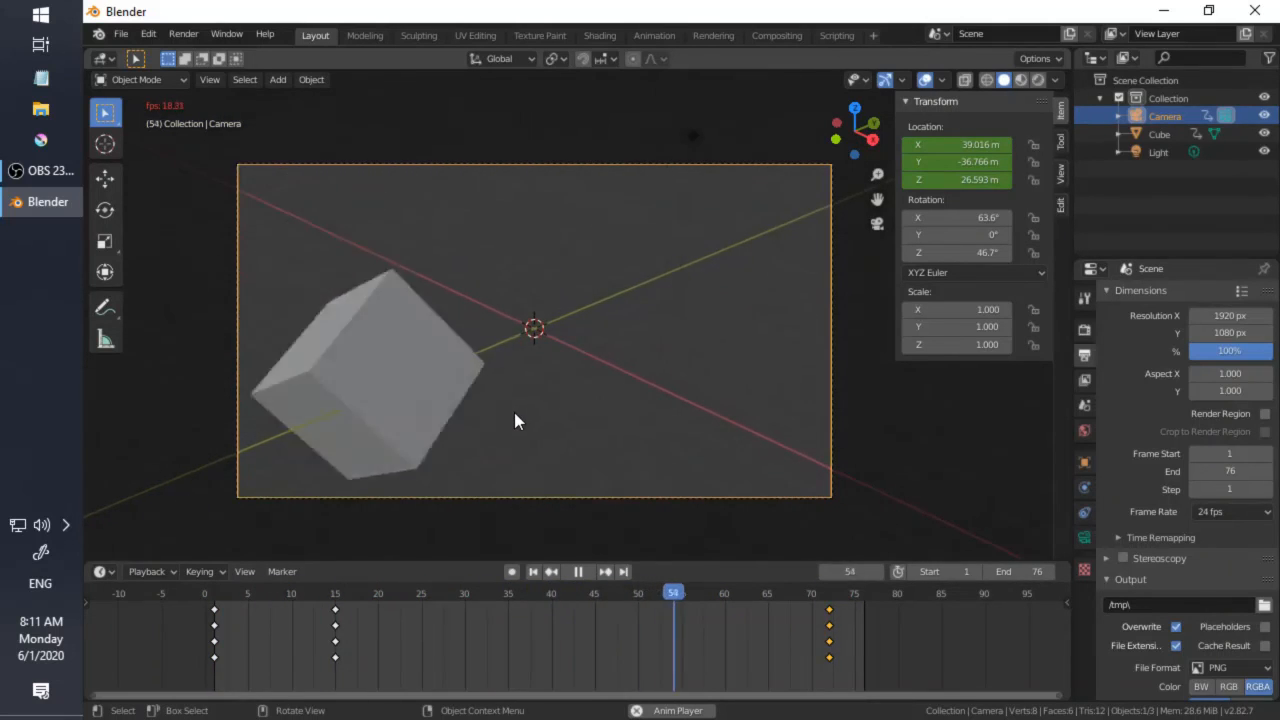
{"action": "key", "text": "space"}
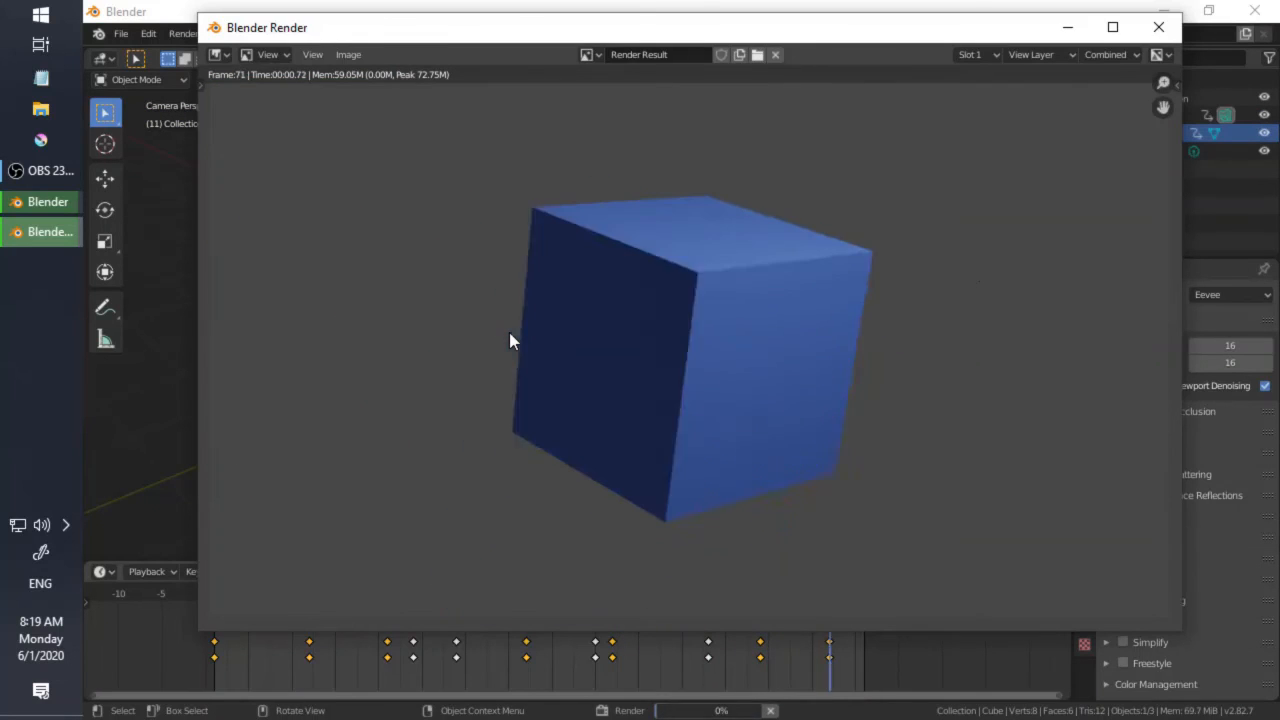
Step: Close the render window, watch the rendered video 0001-0076 from the desktop, and return to Blender
{"action": "left_click", "coordinate": [1157, 30]}
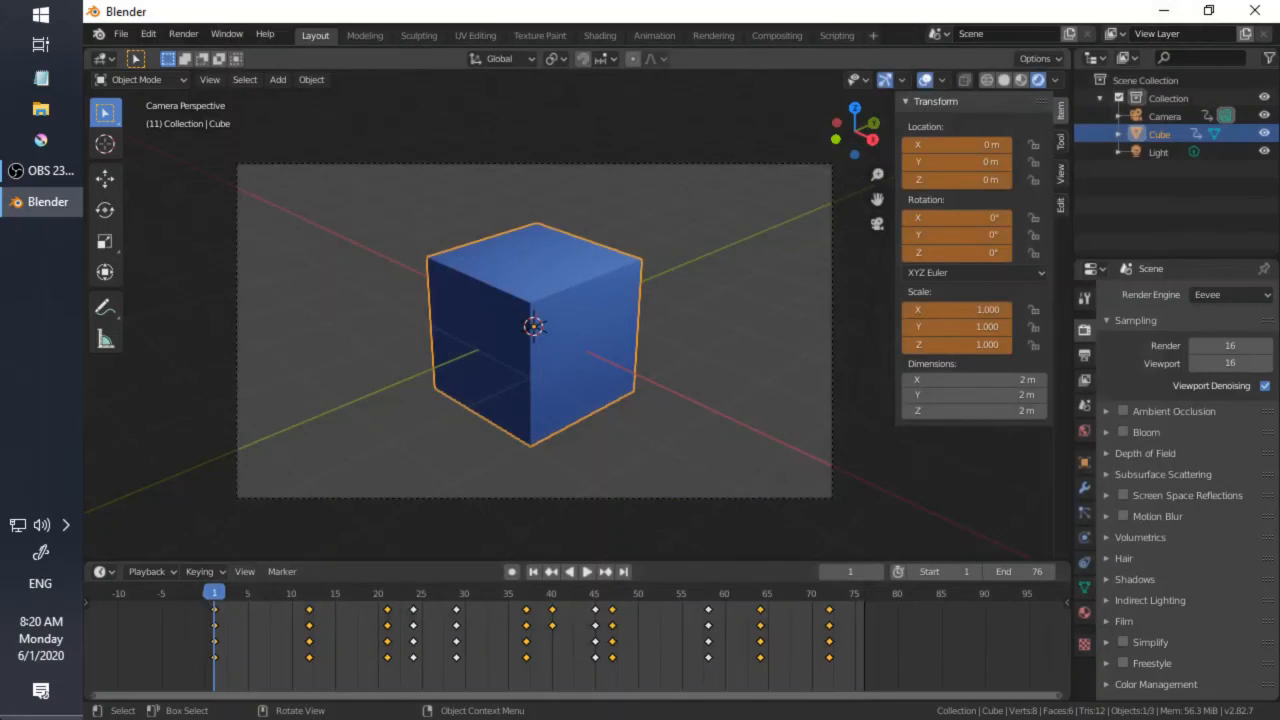
{"action": "key", "text": "super+d"}
{"action": "double_click", "coordinate": [672, 39]}
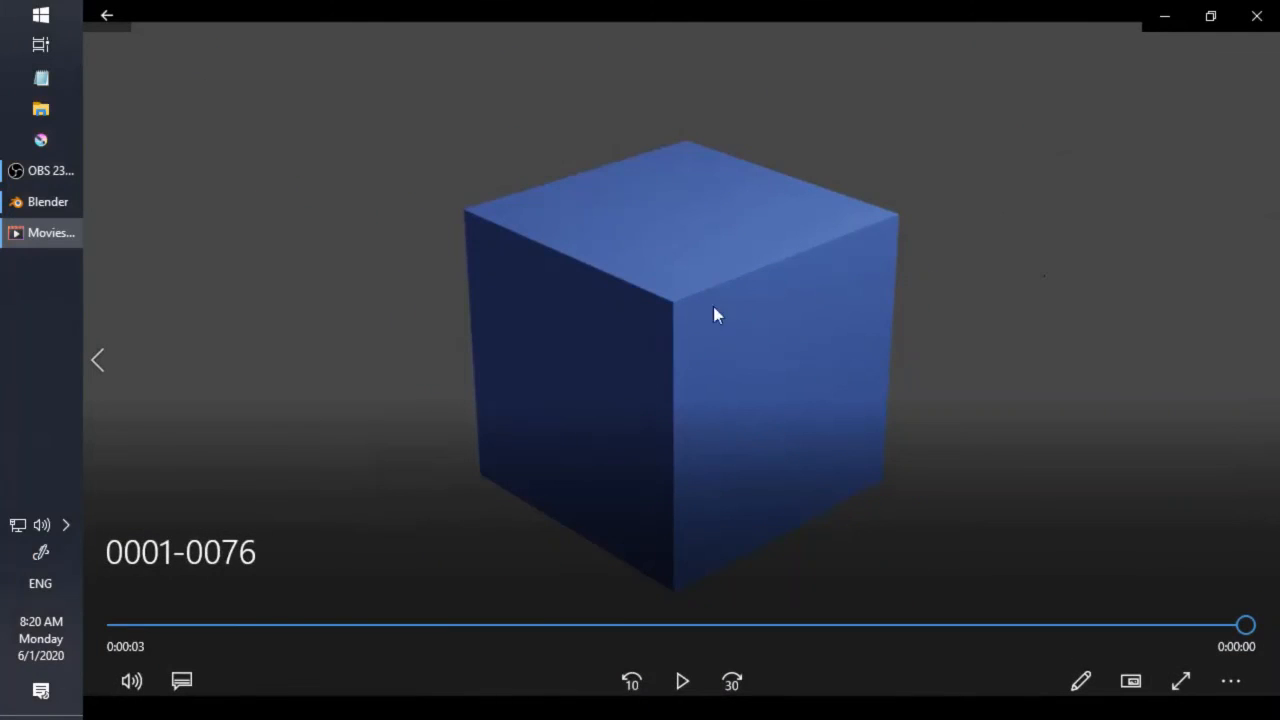
{"action": "left_click", "coordinate": [681, 683]}
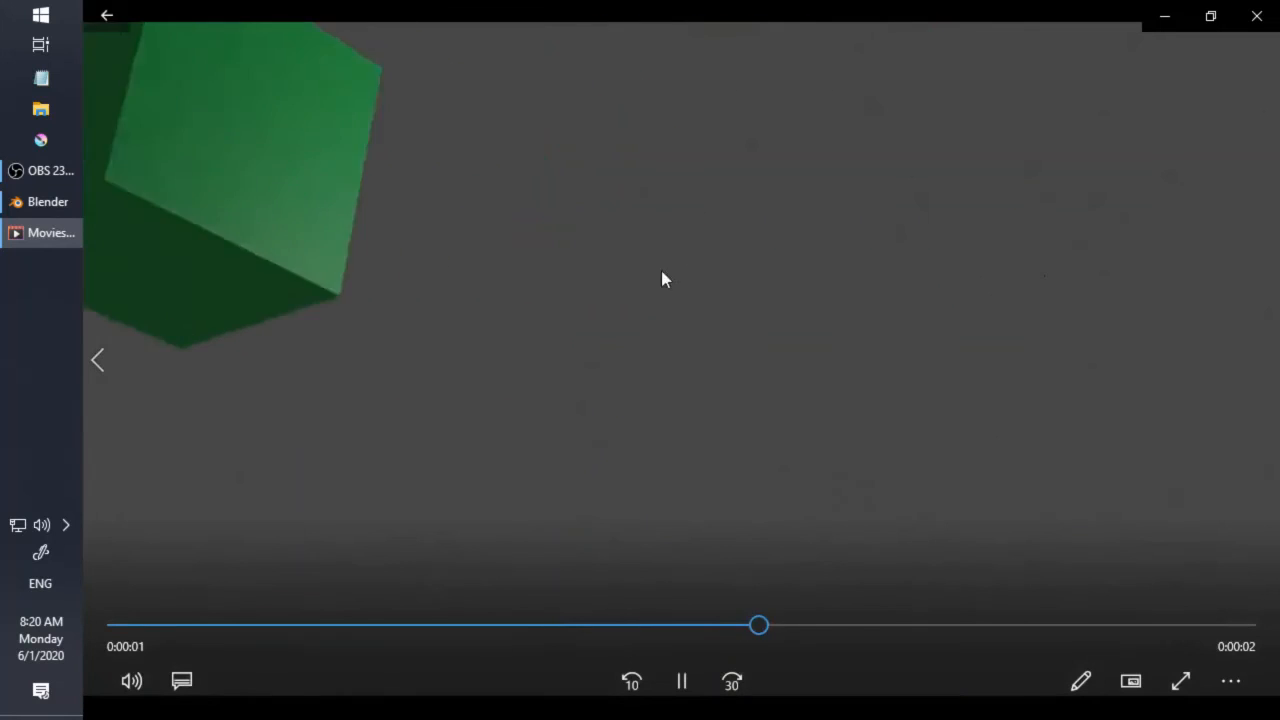
{"action": "left_click", "coordinate": [683, 692]}
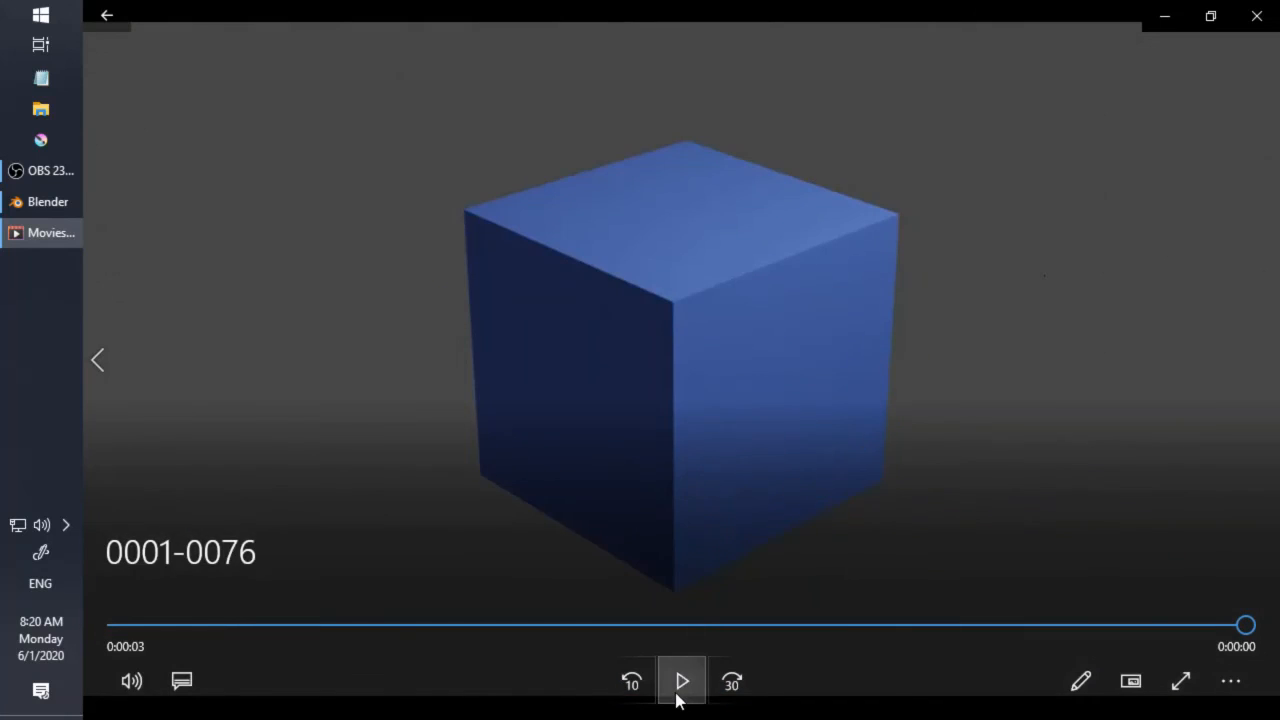
{"action": "left_click", "coordinate": [681, 692]}
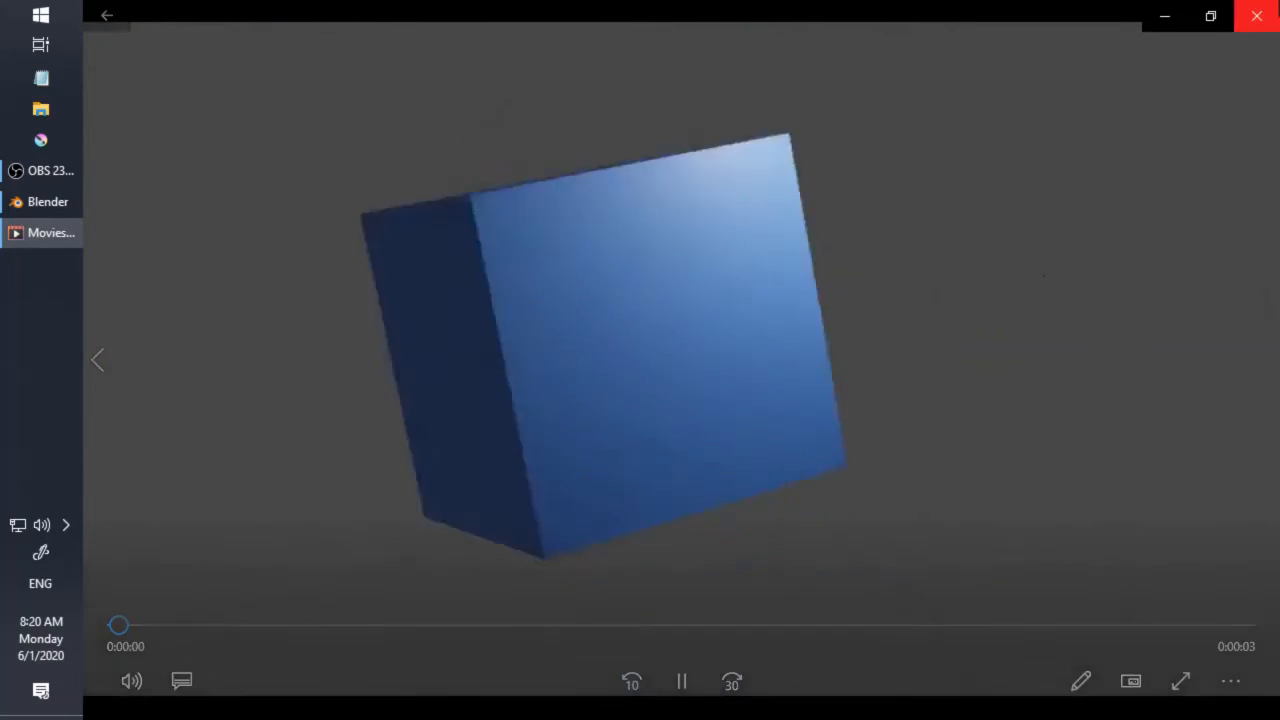
{"action": "left_click", "coordinate": [1257, 15]}
{"action": "left_click", "coordinate": [20, 205]}
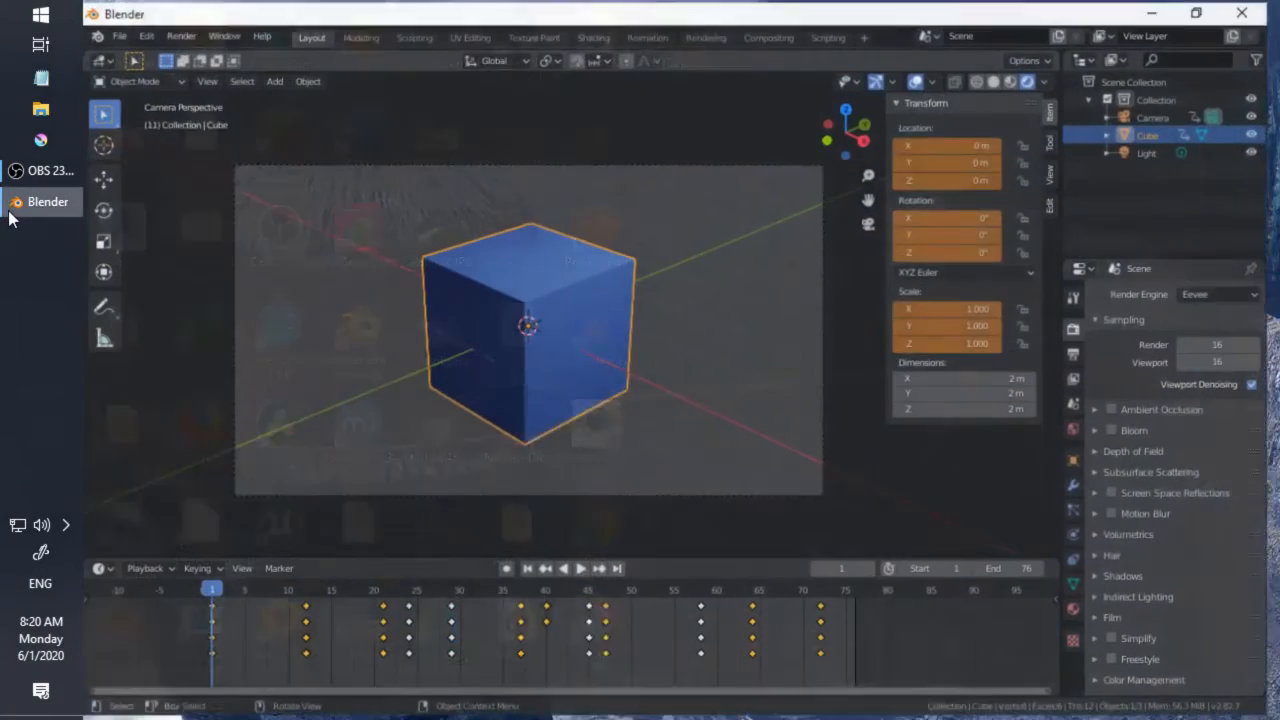
Step: Leave the camera view, select the light above the cube and examine its light settings
{"action": "scroll", "coordinate": [424, 319], "scroll_direction": "down", "scroll_amount": 1}
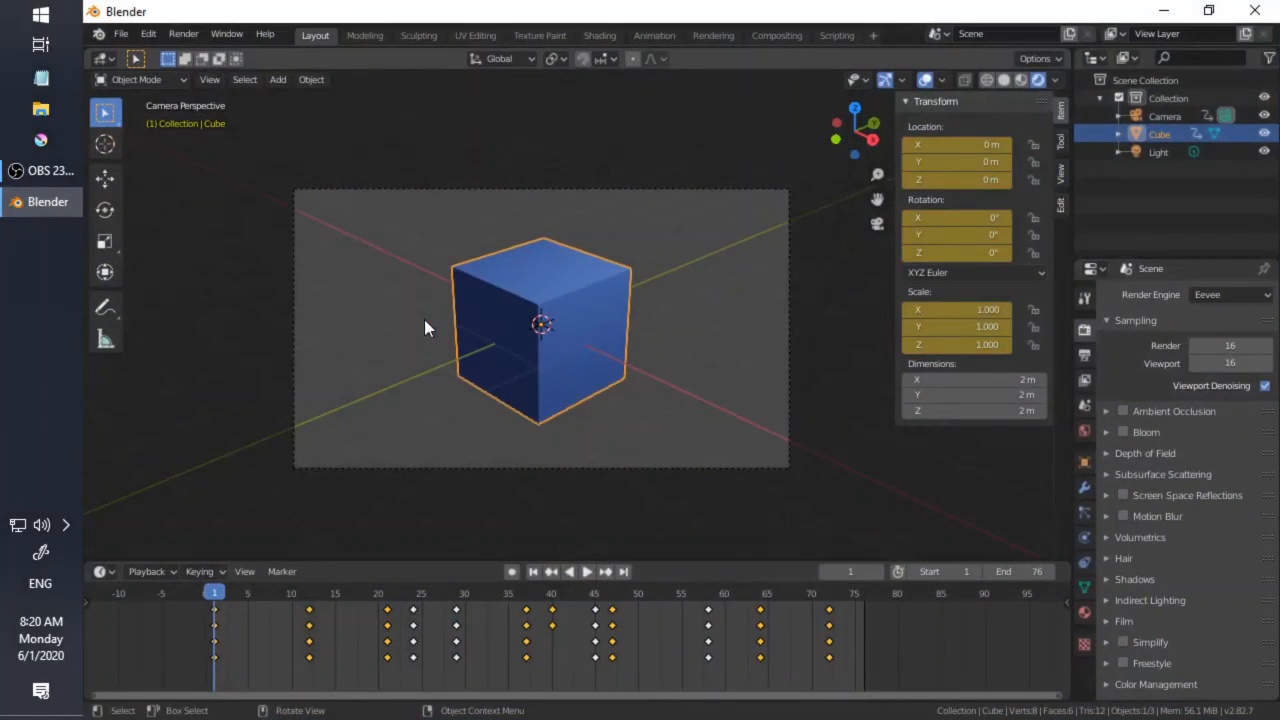
{"action": "middle_click_drag", "start_coordinate": [411, 331], "coordinate": [703, 285]}
{"action": "scroll", "coordinate": [703, 285], "scroll_direction": "down", "scroll_amount": 5}
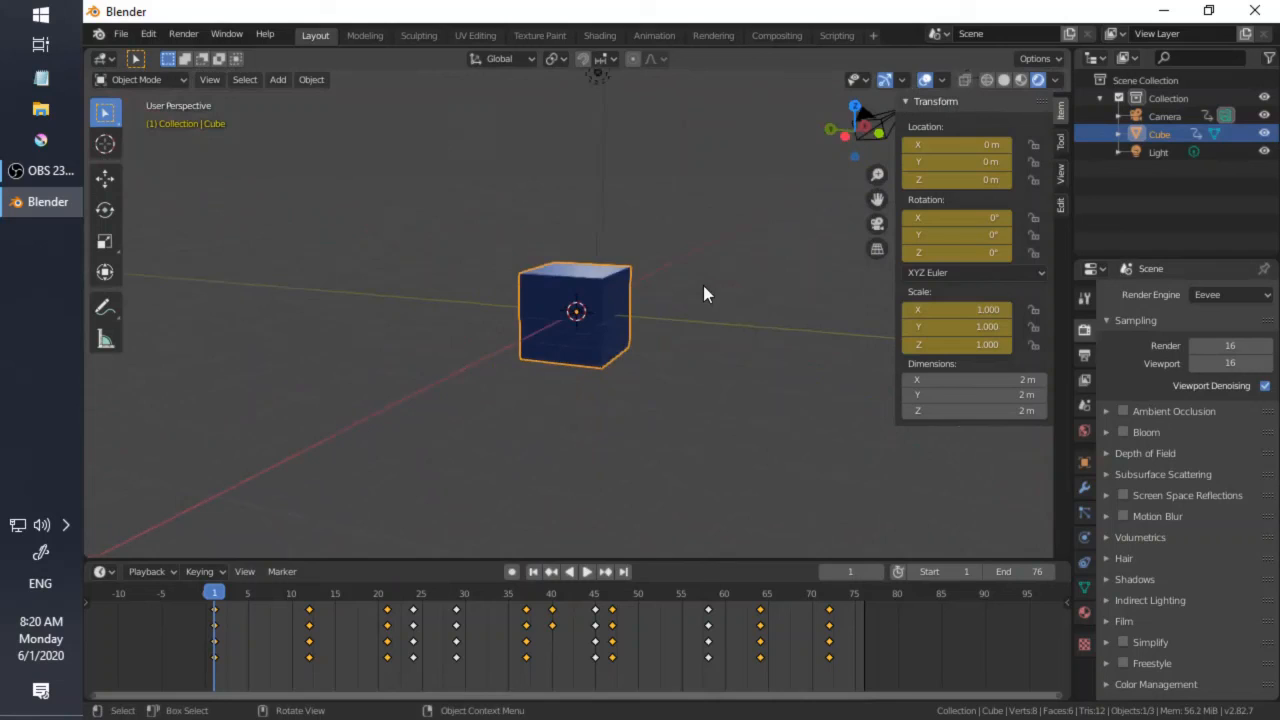
{"action": "left_click", "coordinate": [577, 197]}
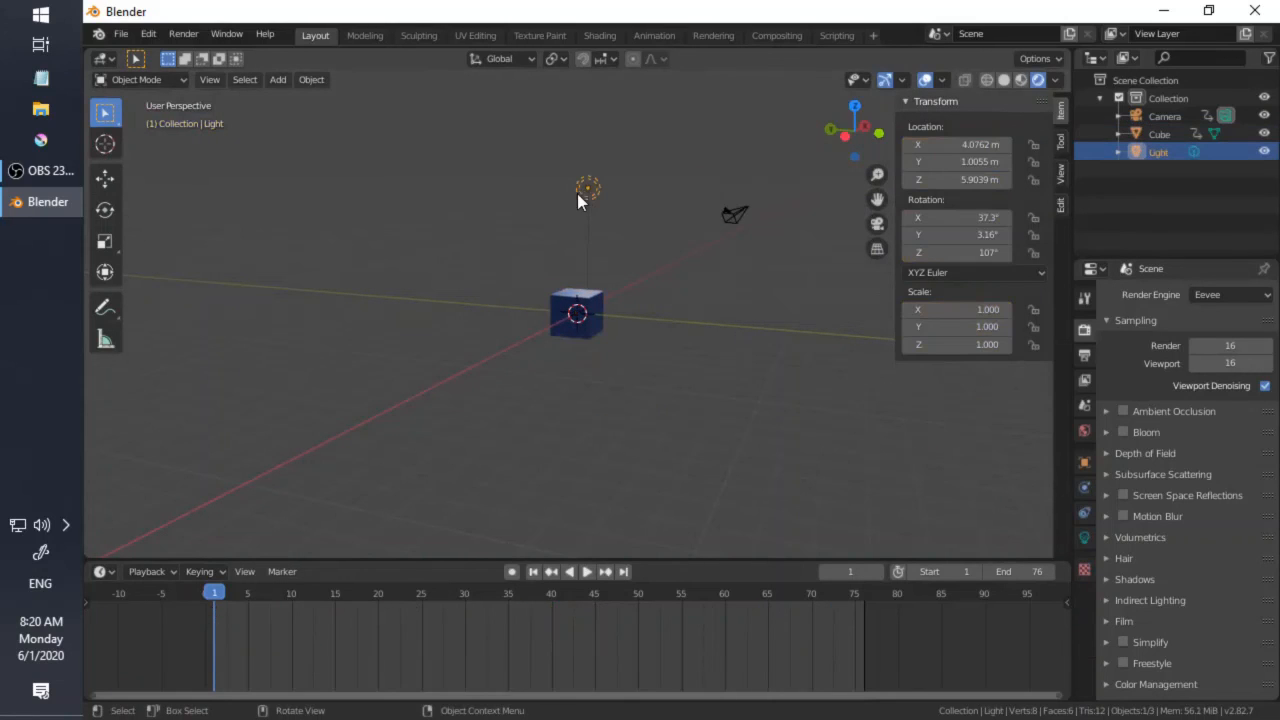
{"action": "left_click", "coordinate": [1084, 537]}
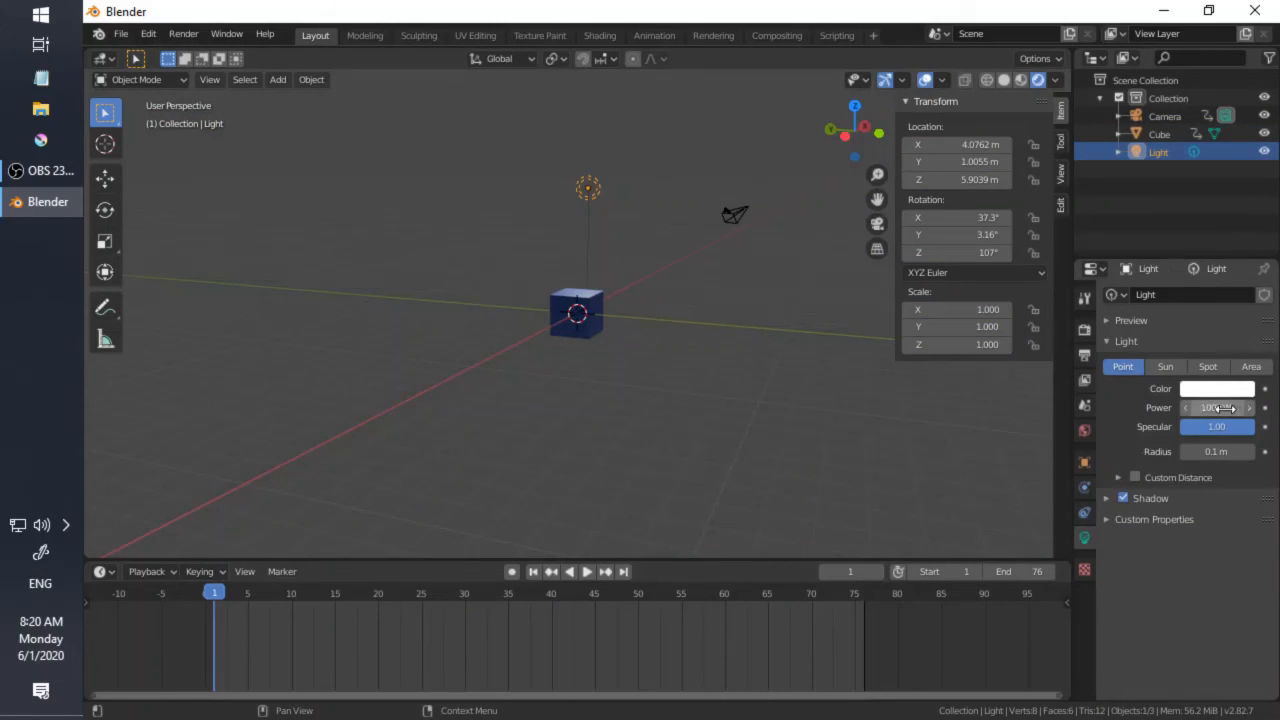
Step: Select the camera, examine its lens settings, and inspect its placement relative to the cube and light from several angles
{"action": "middle_click_drag", "start_coordinate": [664, 394], "coordinate": [447, 414]}
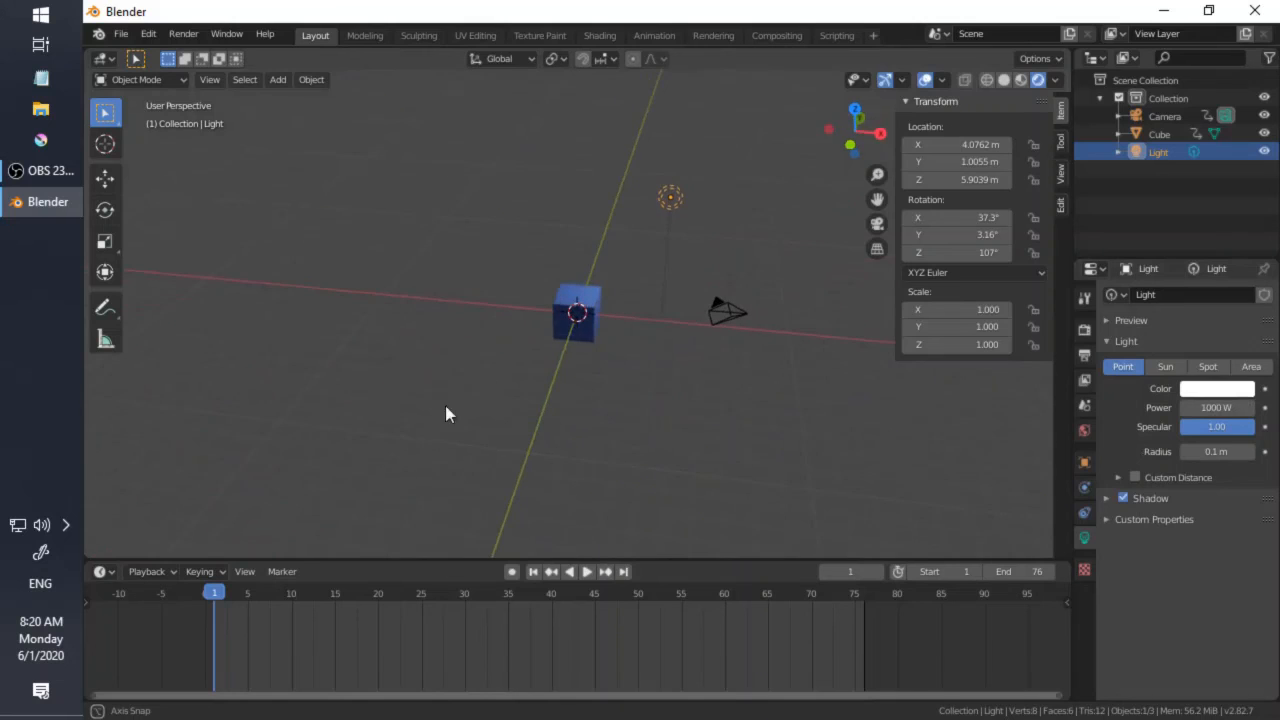
{"action": "left_click", "coordinate": [724, 315]}
{"action": "middle_click_drag", "start_coordinate": [771, 294], "coordinate": [758, 330]}
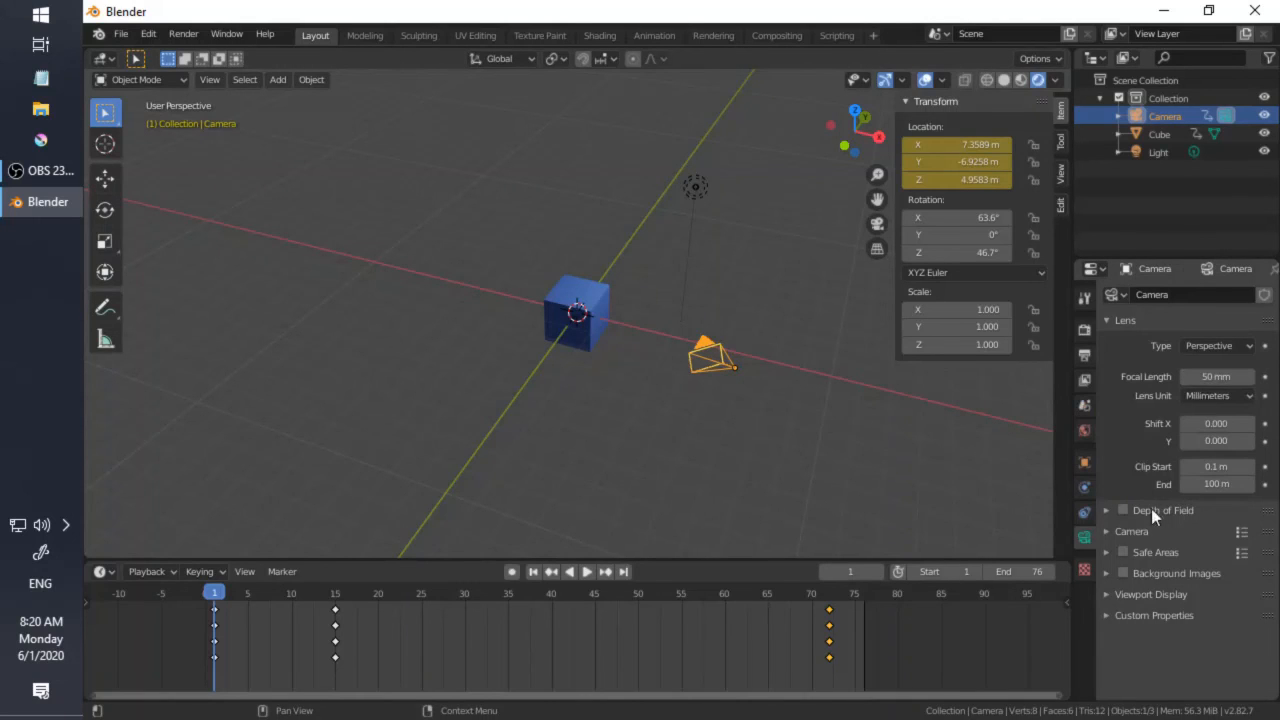
{"action": "middle_click_drag", "start_coordinate": [898, 421], "coordinate": [615, 320]}
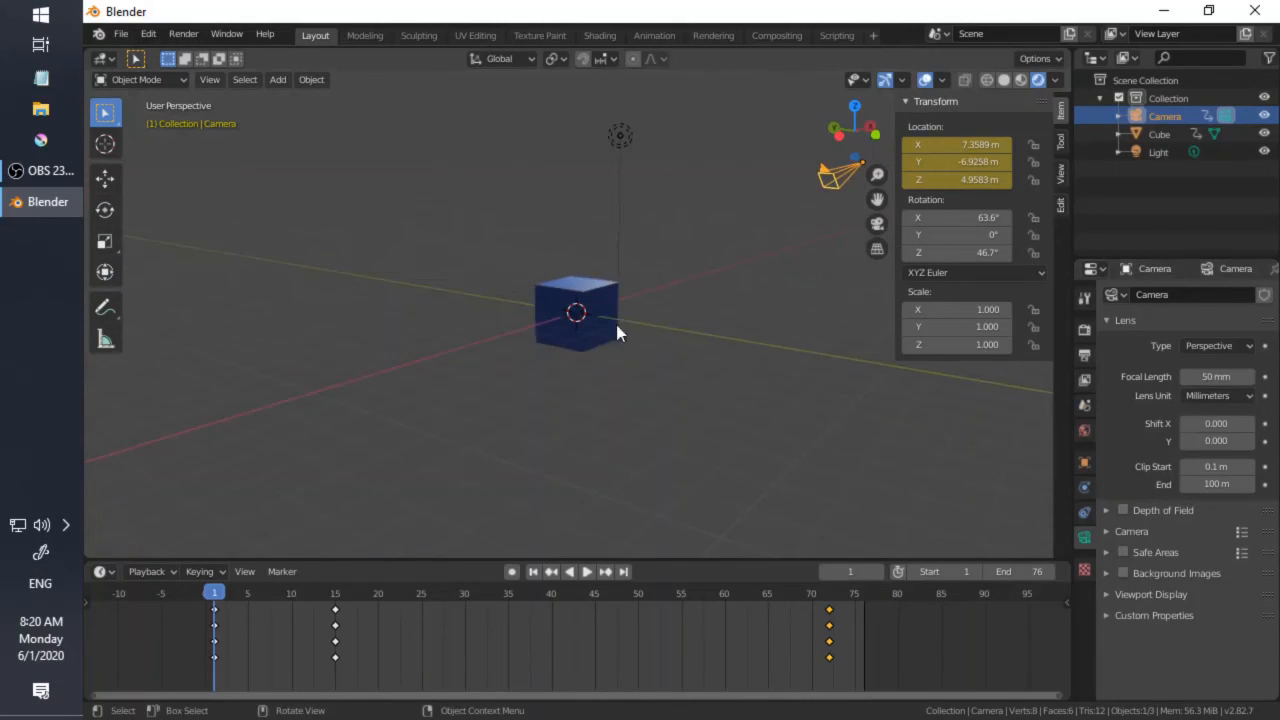
{"action": "middle_click_drag", "start_coordinate": [647, 270], "coordinate": [437, 323]}
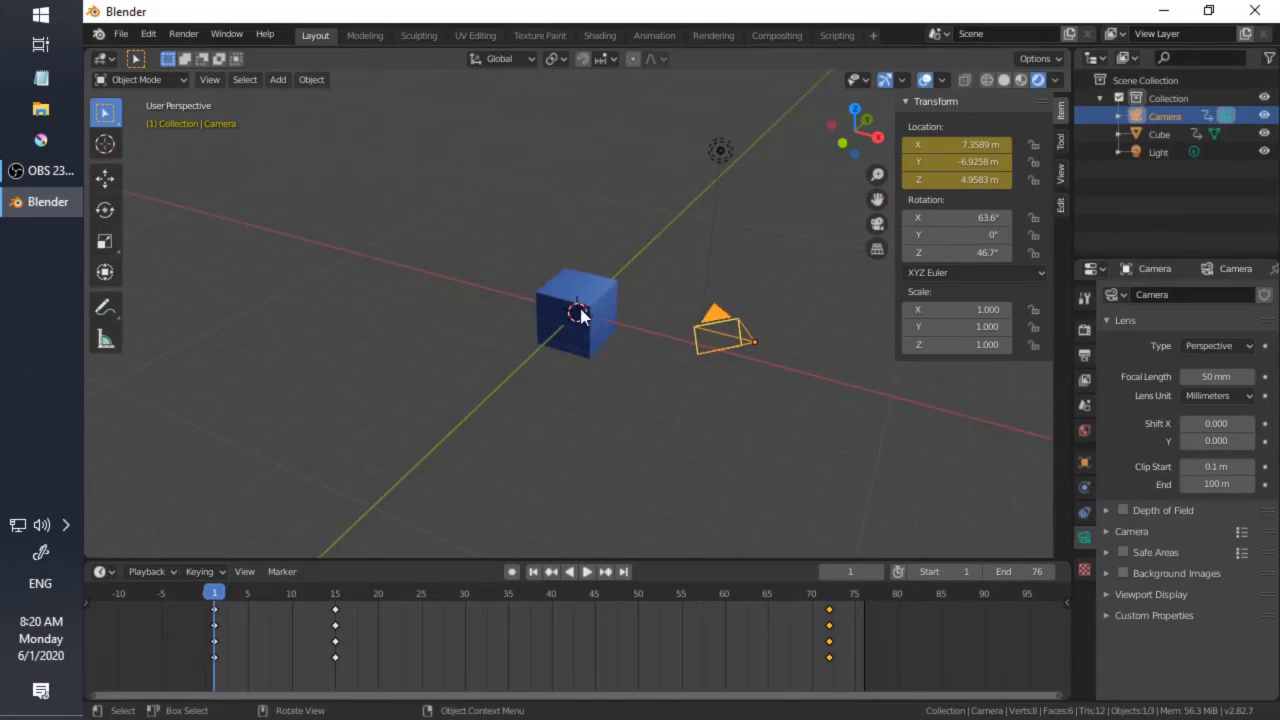
{"action": "middle_click_drag", "start_coordinate": [580, 317], "coordinate": [654, 312]}
{"action": "middle_click_drag", "start_coordinate": [568, 326], "coordinate": [437, 318]}
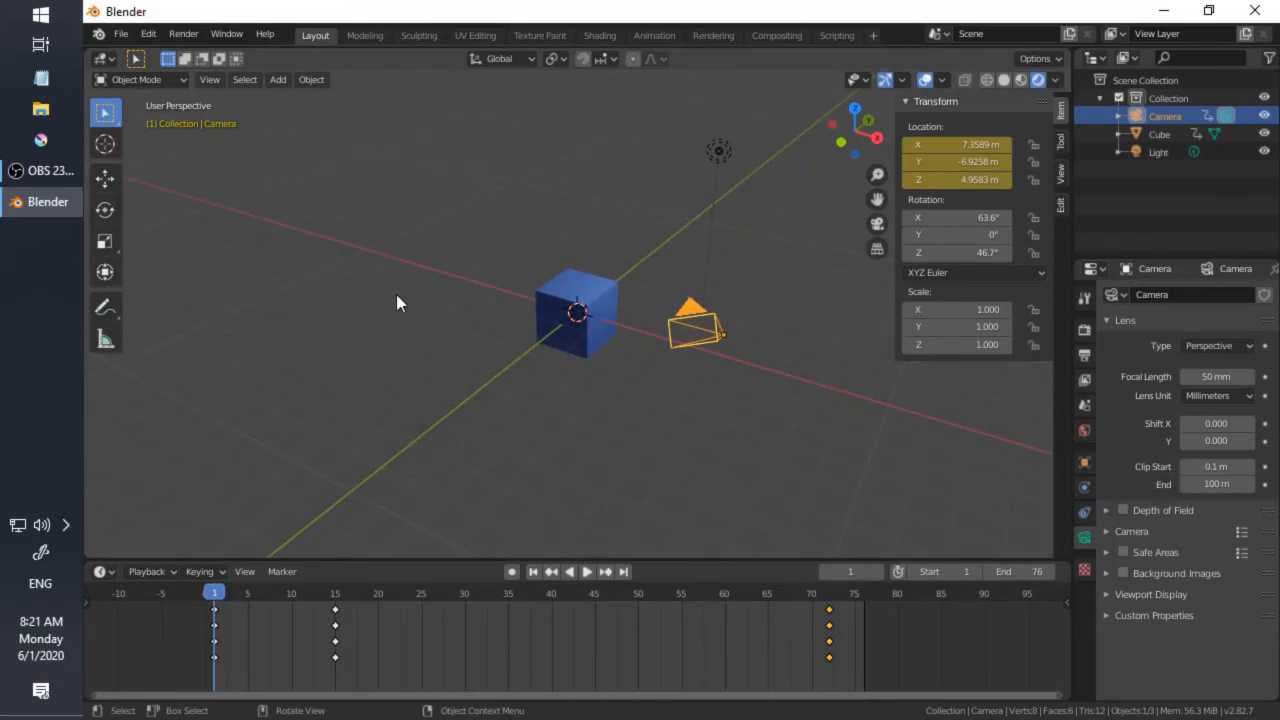